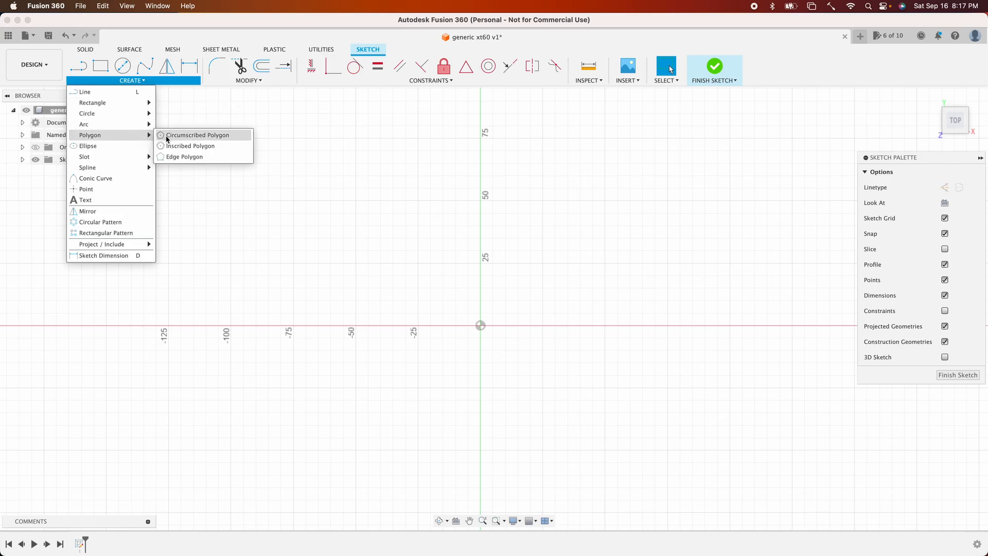
- Sketch a circumscribed hexagon centered at the origin, about 20 mm across flats
{"action": "left_click", "coordinate": [195, 137]}
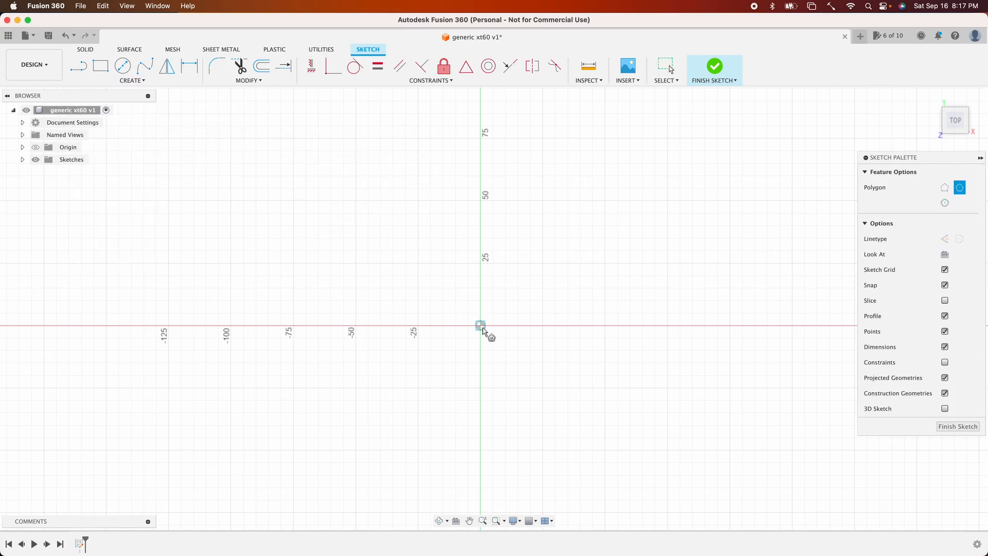
{"action": "left_click", "coordinate": [481, 327]}
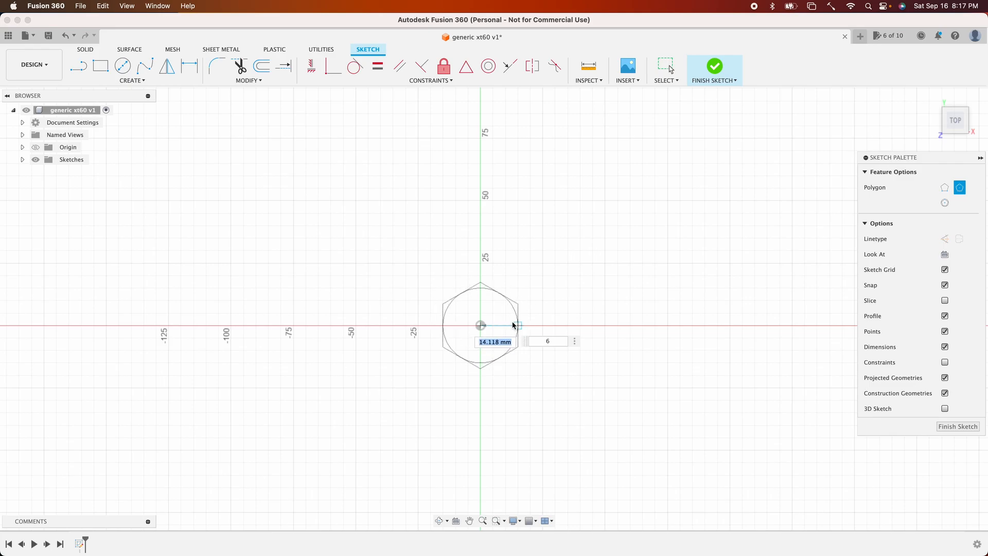
{"action": "left_click", "coordinate": [506, 326]}
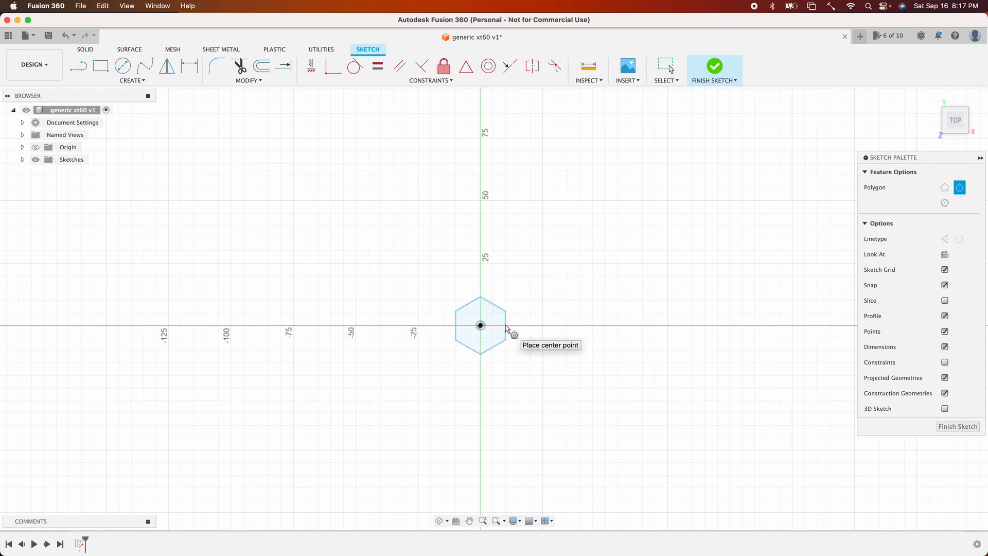
{"action": "key", "text": "Escape"}
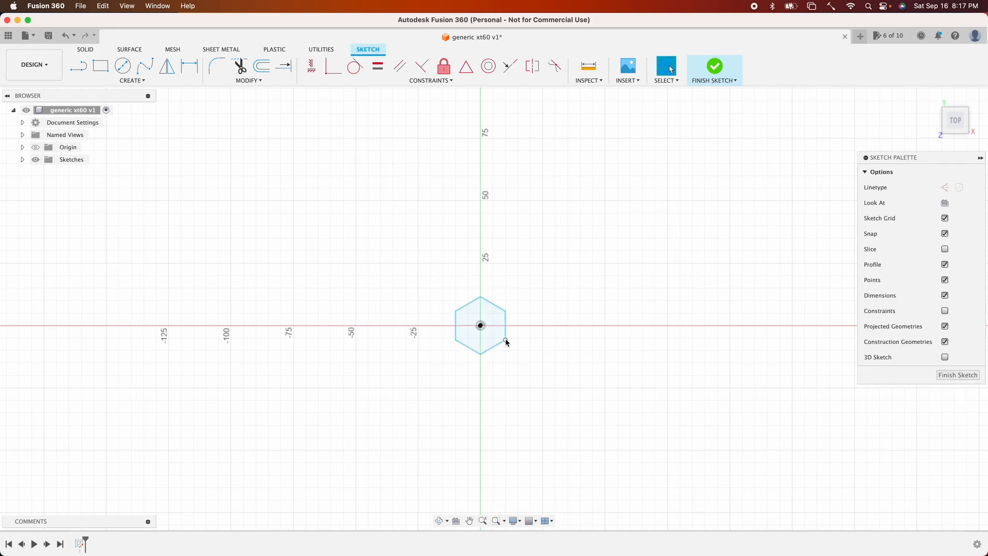
- Dimension the hexagon's width across its two vertical flats at 20 mm
{"action": "key", "text": "d"}
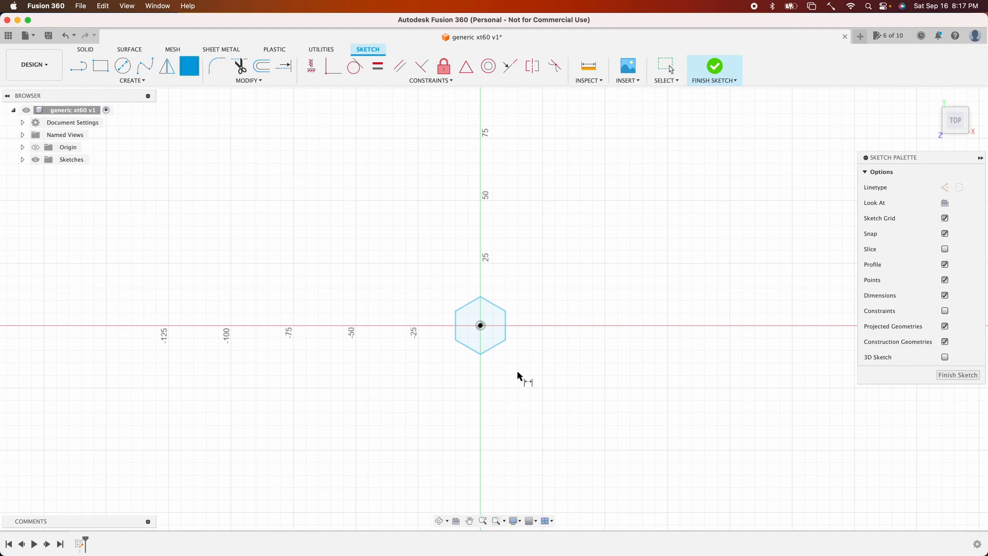
{"action": "left_click", "coordinate": [507, 328]}
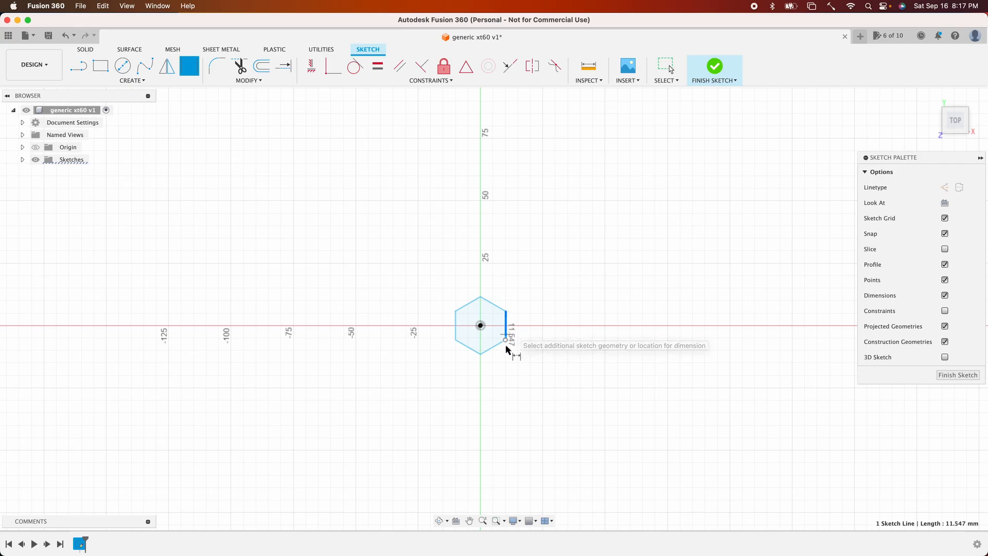
{"action": "left_click", "coordinate": [456, 334]}
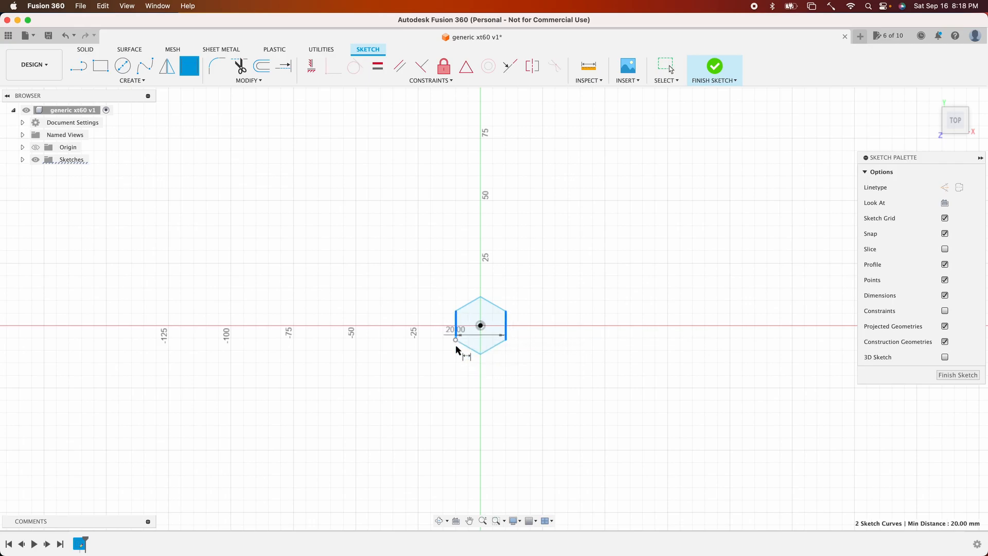
{"action": "left_click", "coordinate": [475, 376]}
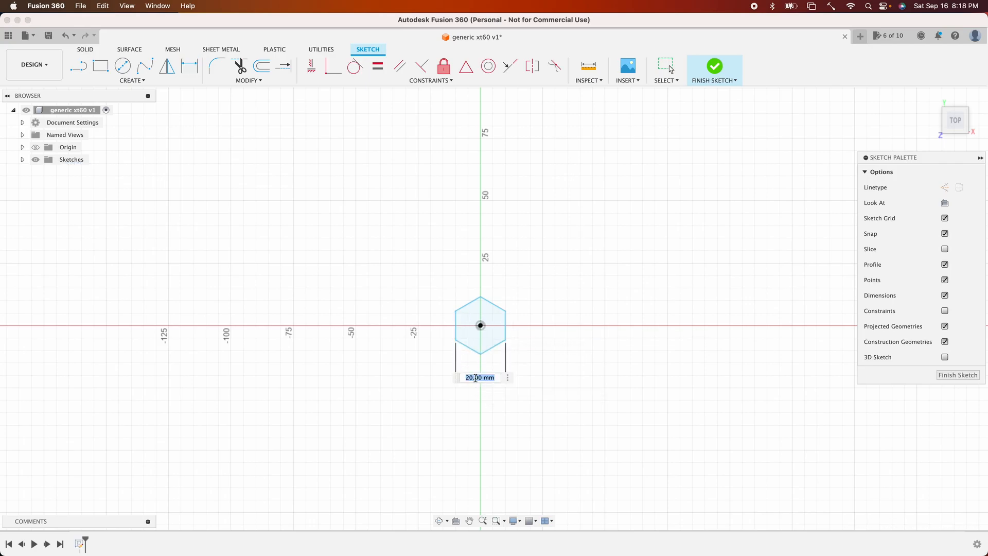
{"action": "key", "text": "Return"}
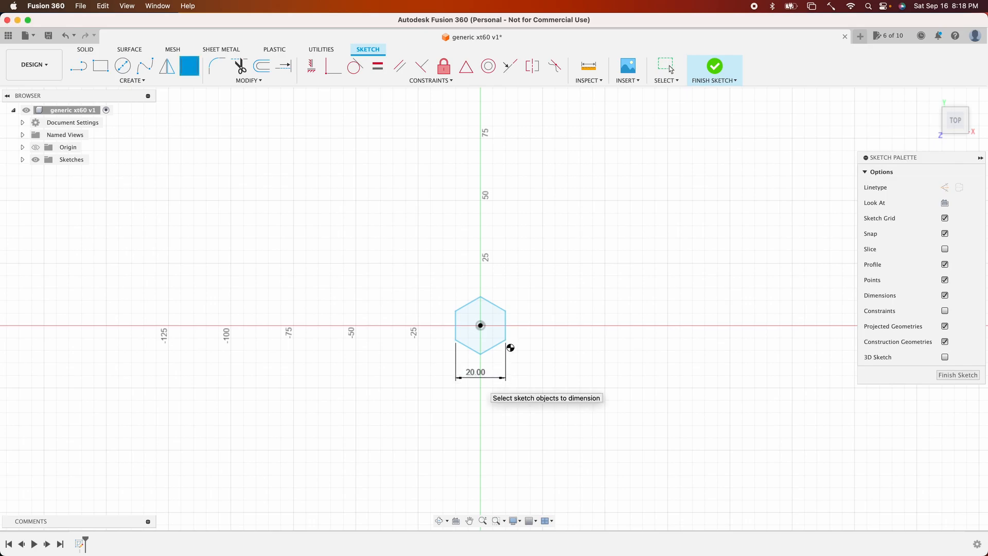
{"action": "key", "text": "Escape"}
- Apply a vertical constraint to the hexagon's right side edge to fix its orientation
{"action": "mouse_move", "coordinate": [505, 341]}
{"action": "left_mouse_down"}
{"action": "mouse_move", "coordinate": [506, 316]}
{"action": "mouse_move", "coordinate": [501, 371]}
{"action": "mouse_move", "coordinate": [524, 356]}
{"action": "left_mouse_up"}
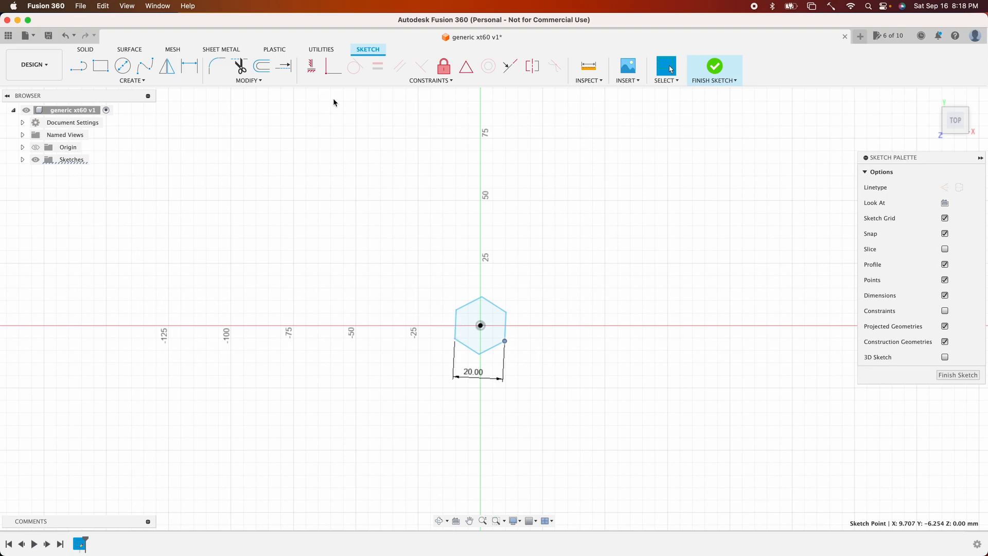
{"action": "left_click", "coordinate": [311, 66]}
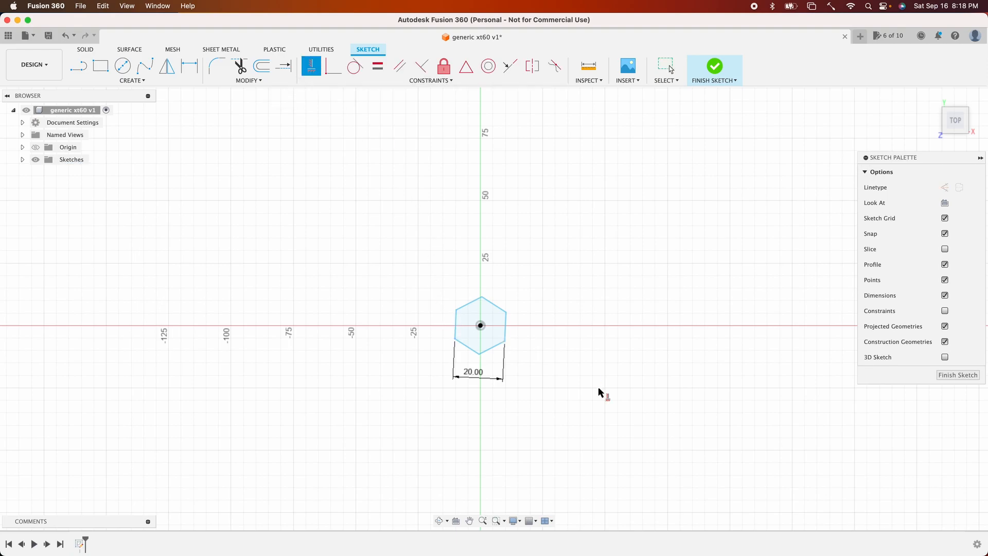
{"action": "left_click", "coordinate": [506, 329]}
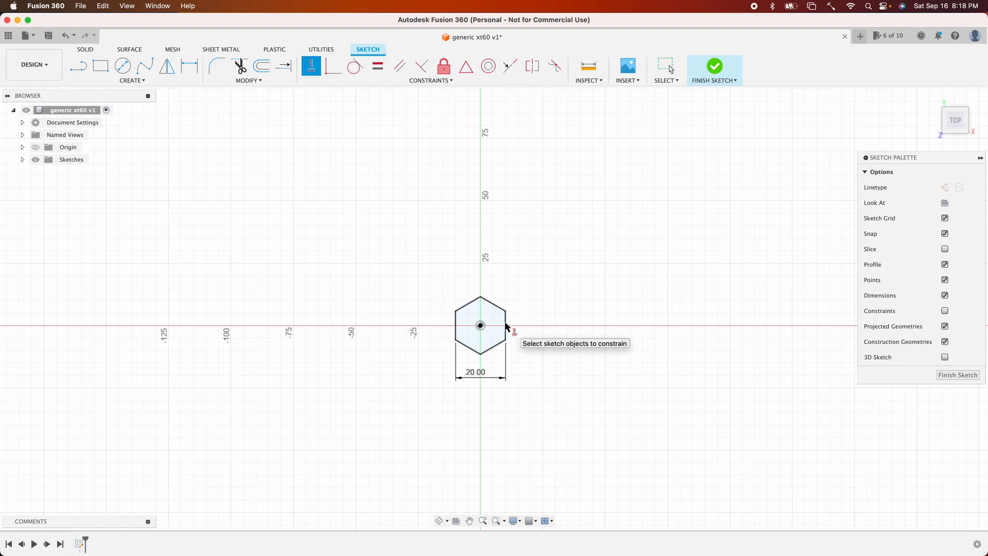
{"action": "key", "text": "Escape"}
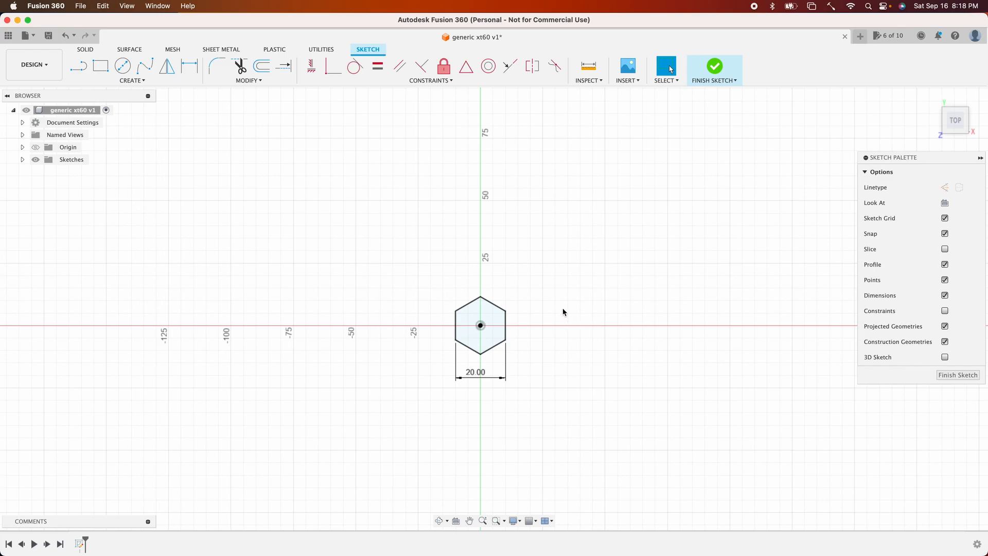
- Draw a tilted 3-point rectangle to the upper right of the hexagon, about 50 by 32 mm
{"action": "left_click", "coordinate": [133, 81]}
{"action": "mouse_move", "coordinate": [119, 107]}
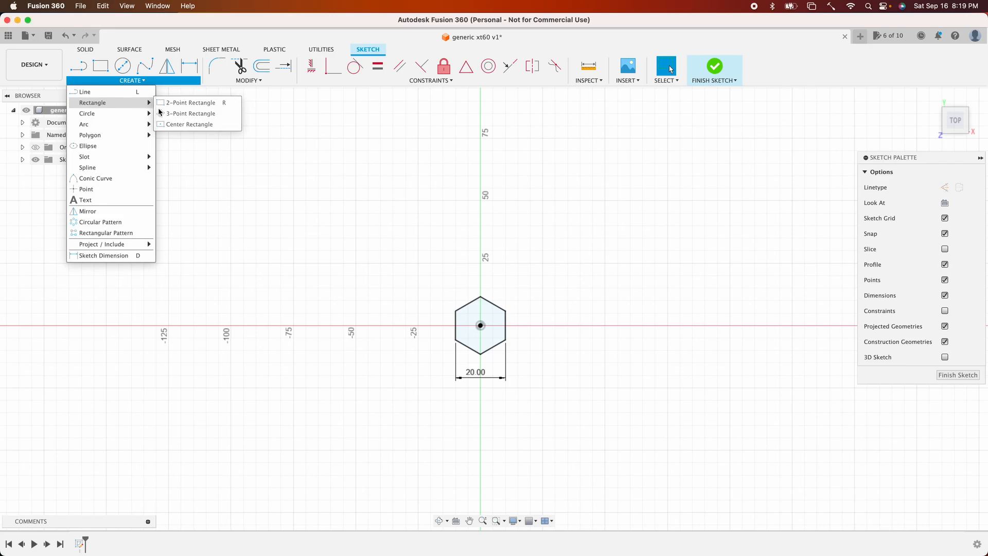
{"action": "left_click", "coordinate": [193, 114]}
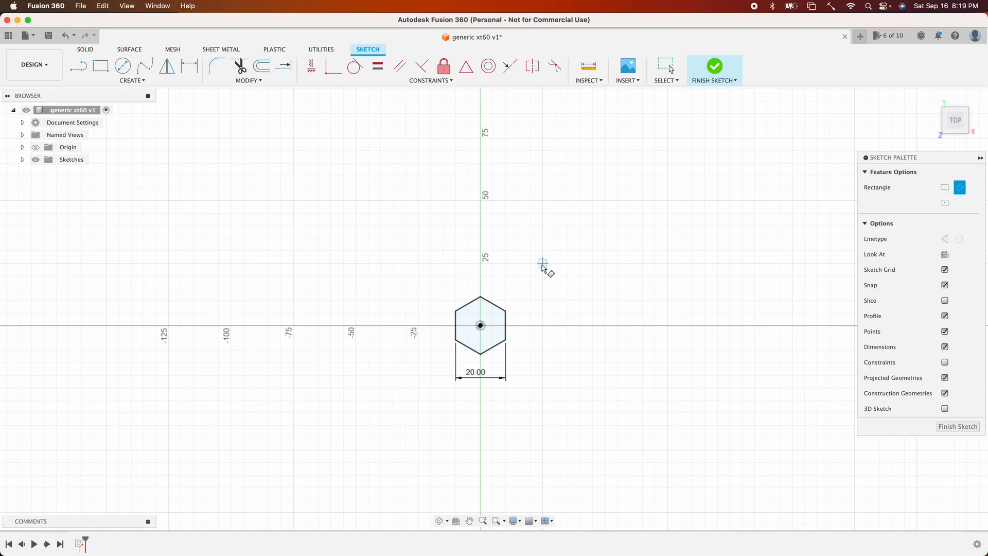
{"action": "left_click", "coordinate": [530, 250]}
{"action": "left_click", "coordinate": [593, 226]}
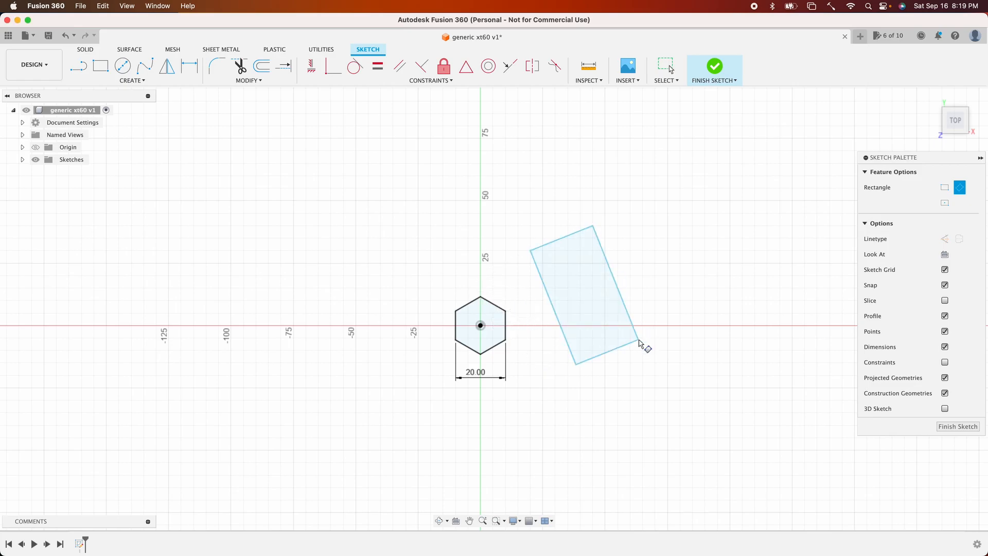
{"action": "left_click", "coordinate": [639, 342]}
{"action": "key", "text": "Escape"}
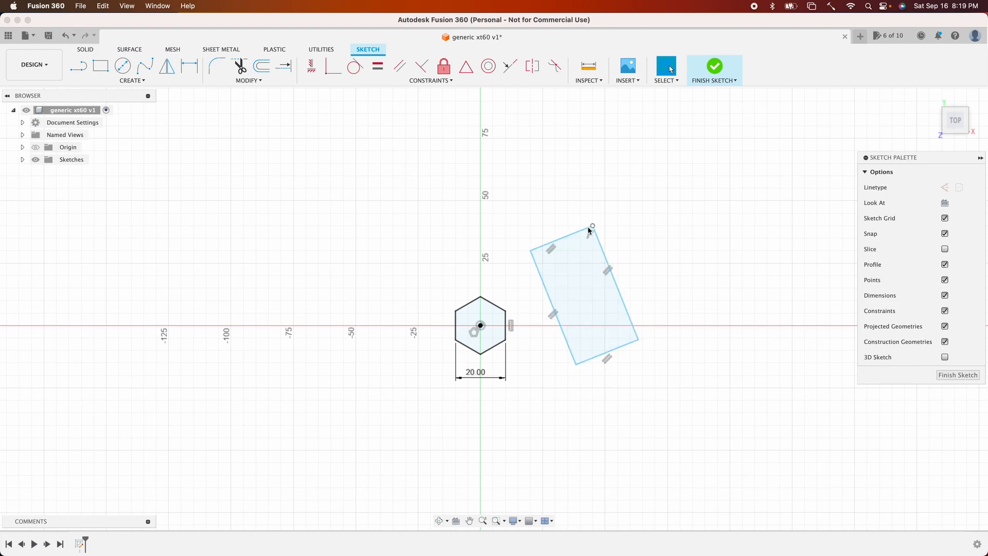
- Reshape the rectangle and dimension its long side to 50 mm
{"action": "left_click_drag", "start_coordinate": [635, 336], "coordinate": [668, 326]}
{"action": "mouse_move", "coordinate": [647, 280]}
{"action": "left_mouse_down"}
{"action": "mouse_move", "coordinate": [662, 269]}
{"action": "mouse_move", "coordinate": [634, 282]}
{"action": "left_mouse_up"}
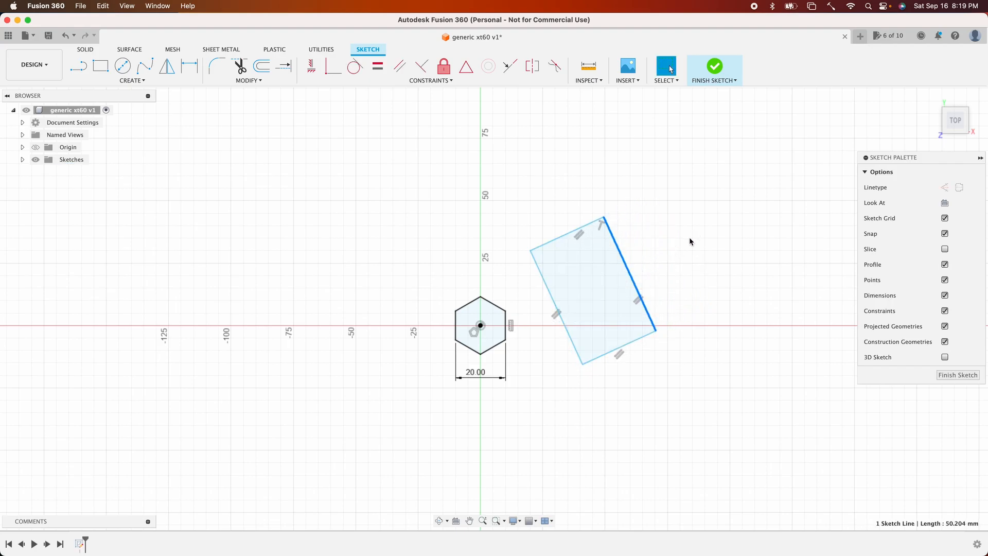
{"action": "key", "text": "d"}
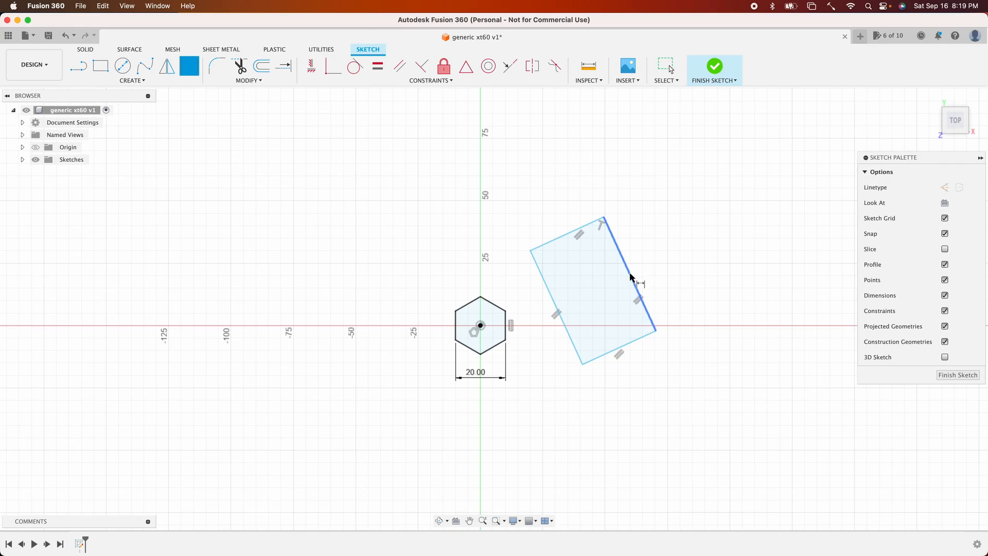
{"action": "left_click", "coordinate": [631, 277]}
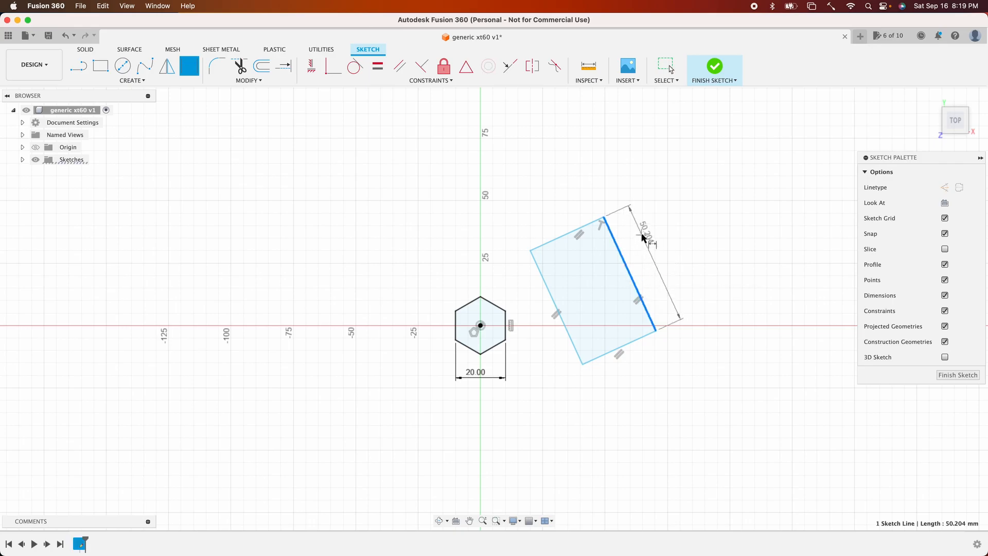
{"action": "left_click", "coordinate": [643, 235]}
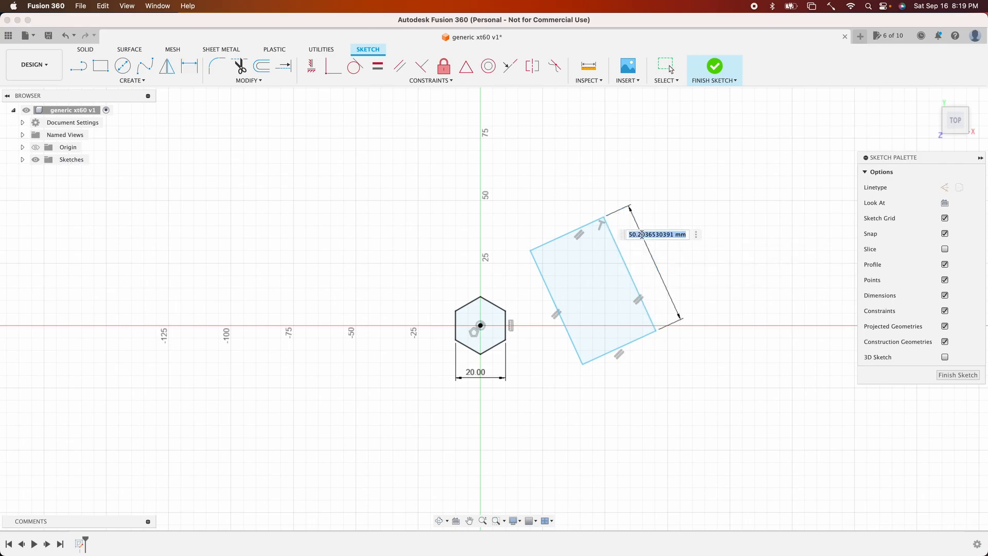
{"action": "type", "text": "50"}
{"action": "key", "text": "Return"}
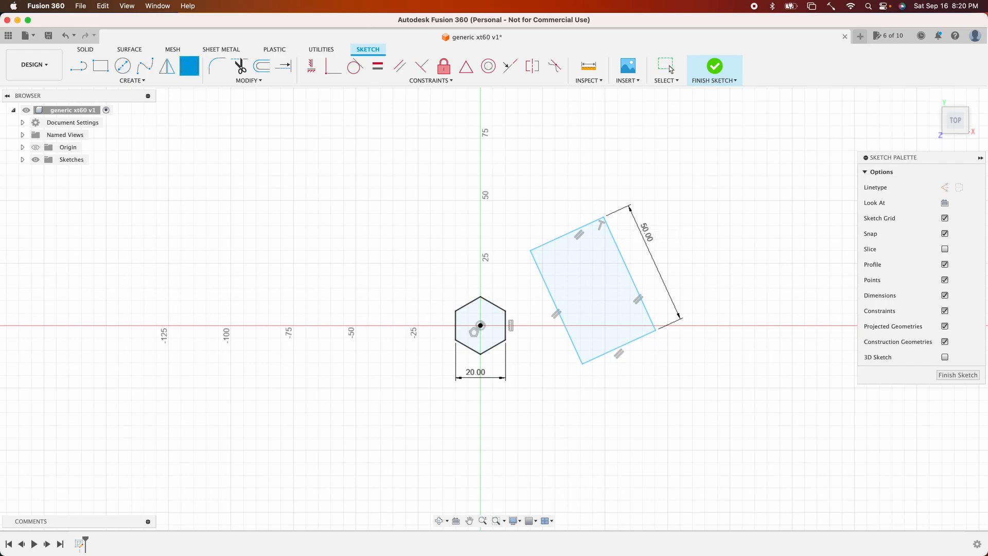
- Dimension the rectangle's short side to 30 mm
{"action": "left_click", "coordinate": [567, 234]}
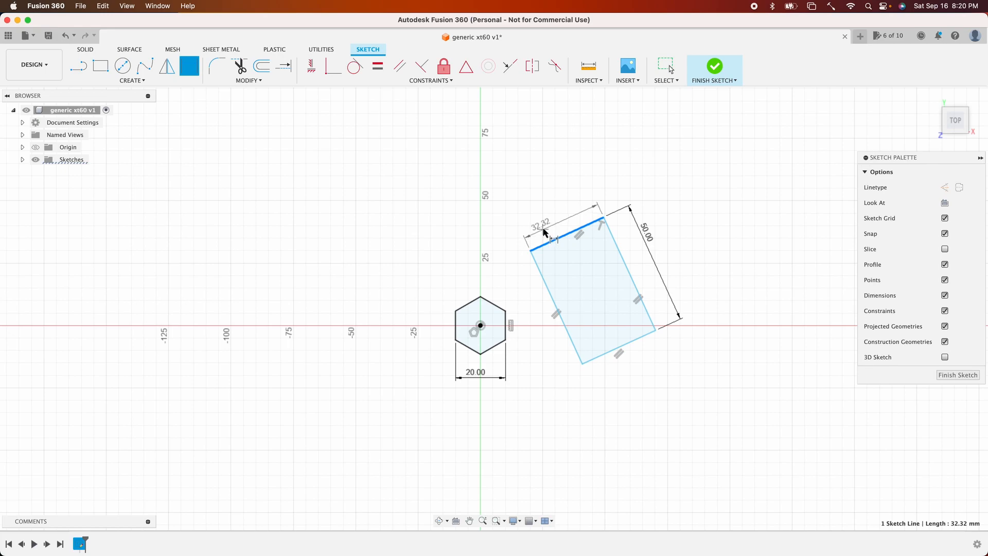
{"action": "left_click", "coordinate": [544, 227]}
{"action": "type", "text": "30"}
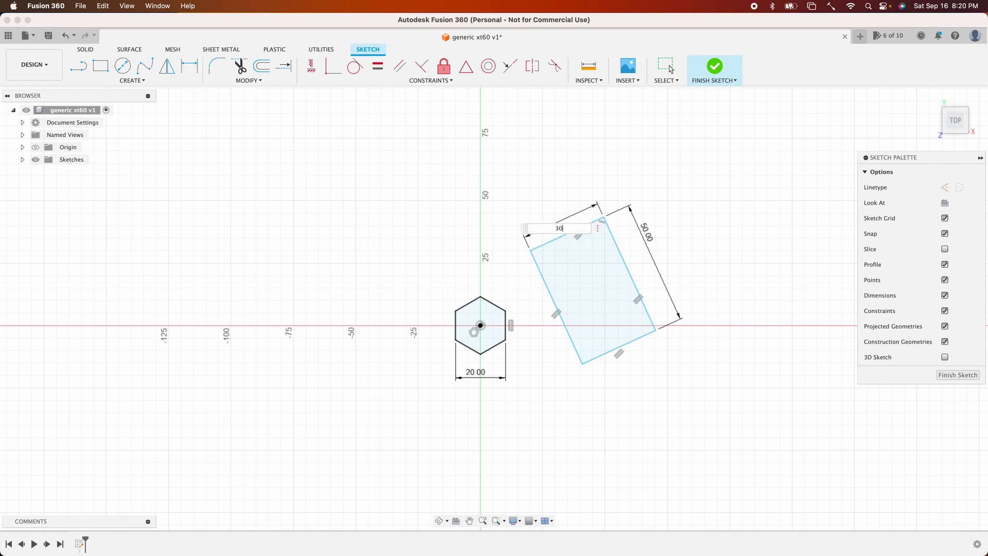
{"action": "key", "text": "Return"}
{"action": "left_click", "coordinate": [671, 69]}
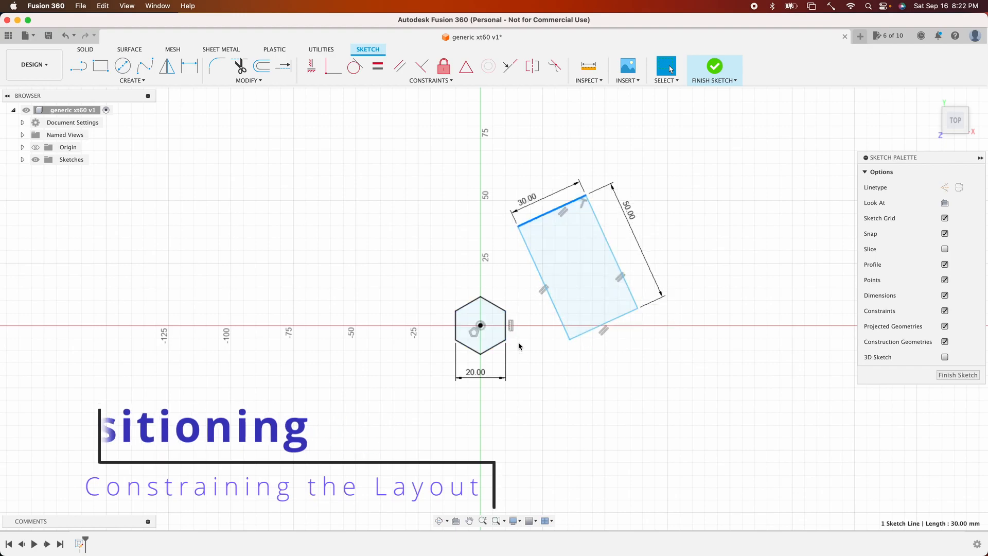
- Dimension the distance from the hexagon's center to the rectangle's near long side as 30 mm
{"action": "key", "text": "d"}
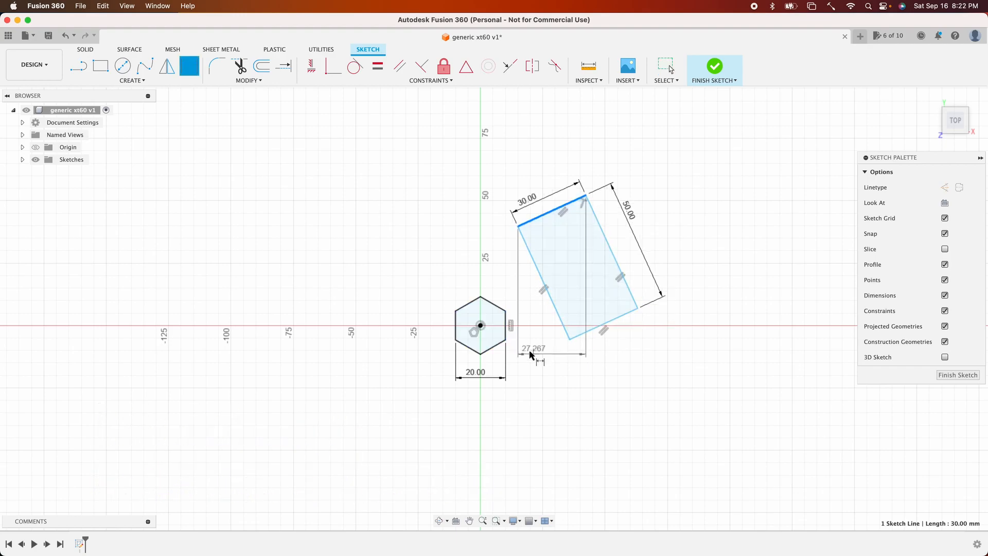
{"action": "left_click", "coordinate": [480, 325]}
{"action": "left_click", "coordinate": [541, 282]}
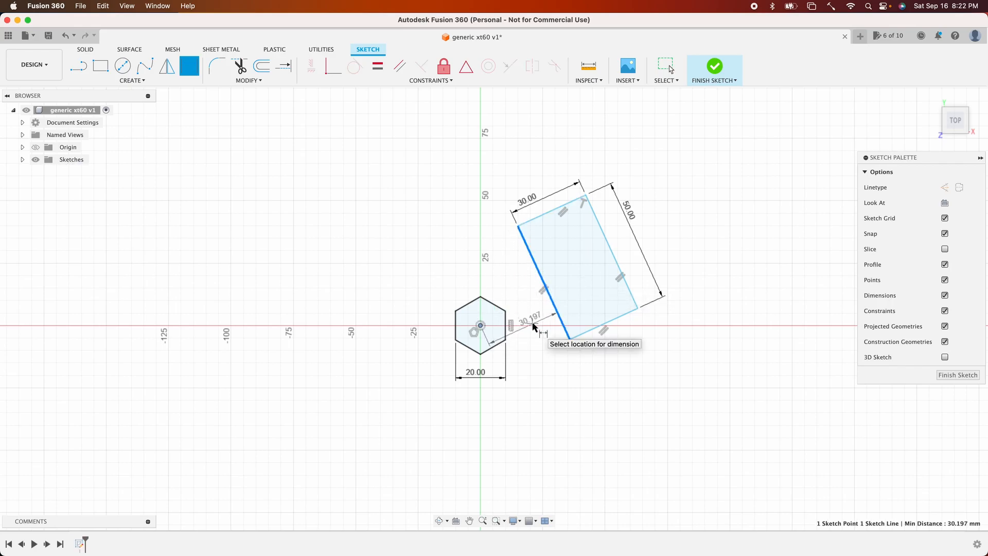
{"action": "left_click", "coordinate": [533, 326]}
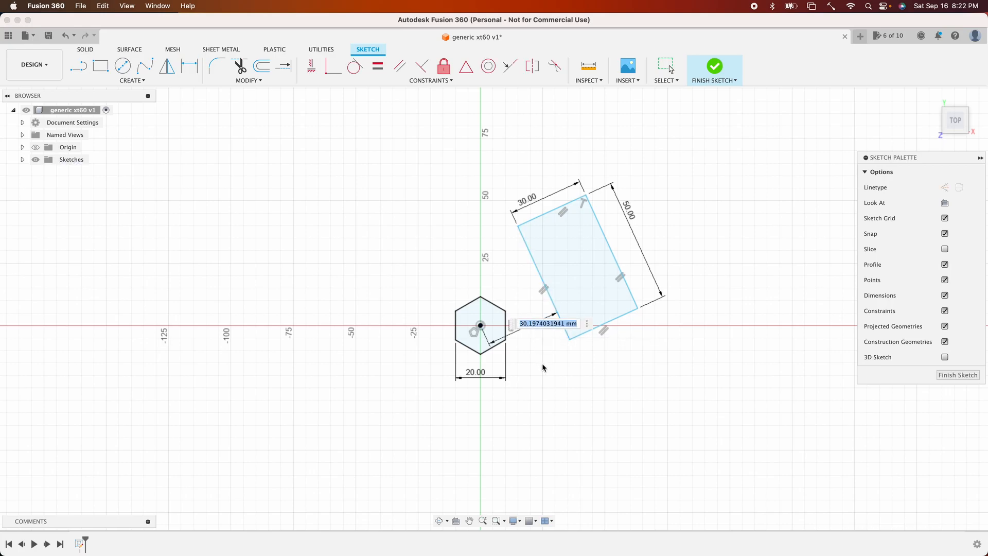
{"action": "type", "text": "30"}
{"action": "key", "text": "Return"}
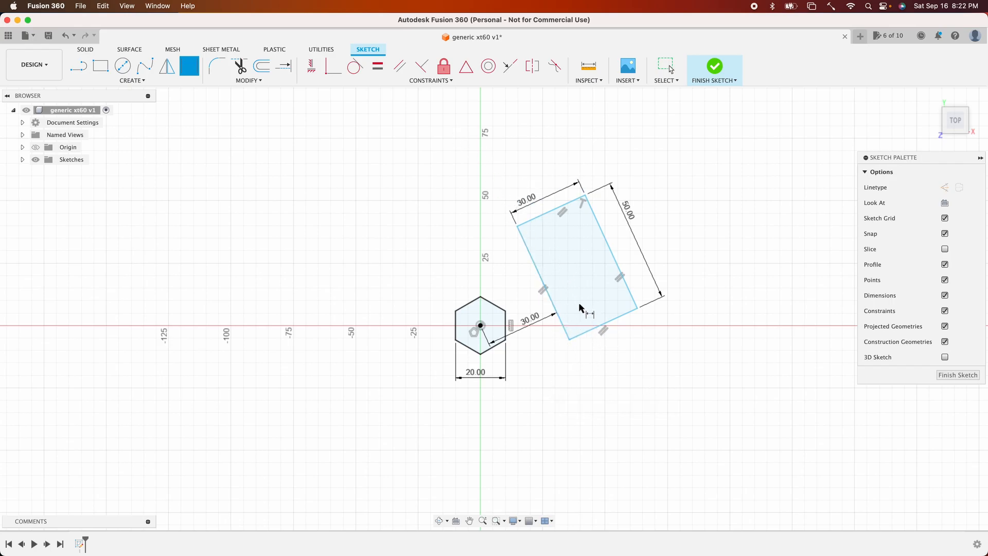
- Dimension the distance from the rectangle's bottom short edge to the hexagon's center as 20 mm
{"action": "left_click", "coordinate": [591, 331]}
{"action": "left_click", "coordinate": [480, 325]}
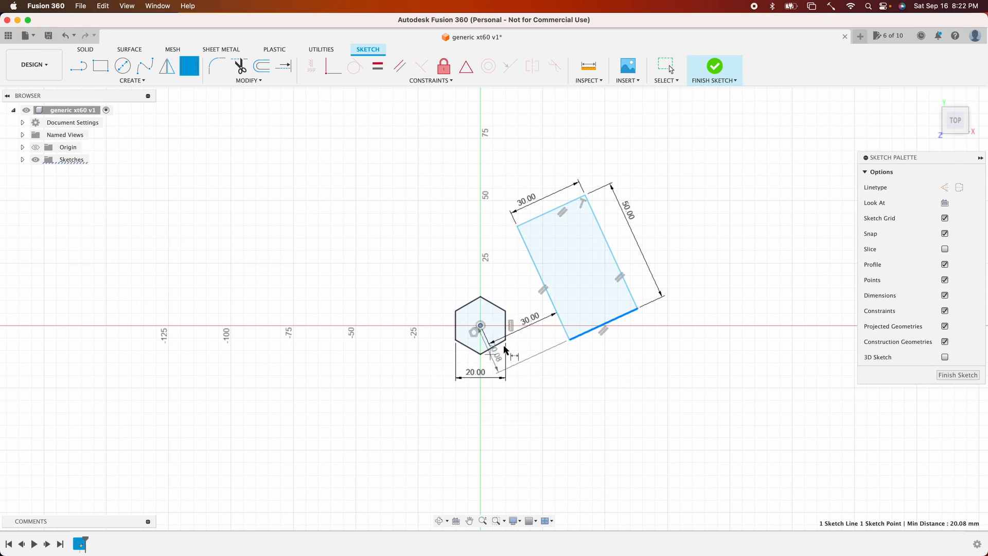
{"action": "left_click", "coordinate": [531, 332]}
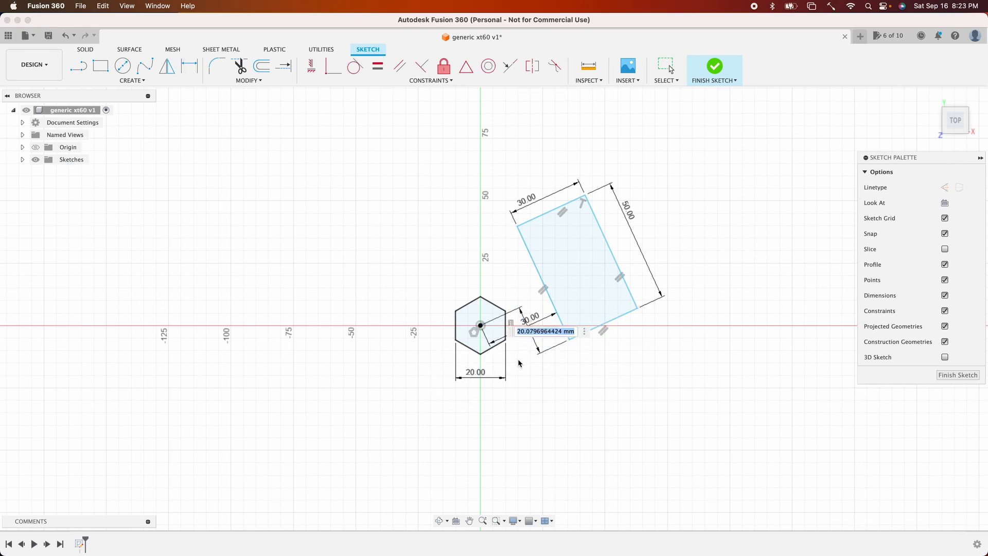
{"action": "type", "text": "20"}
{"action": "key", "text": "Return"}
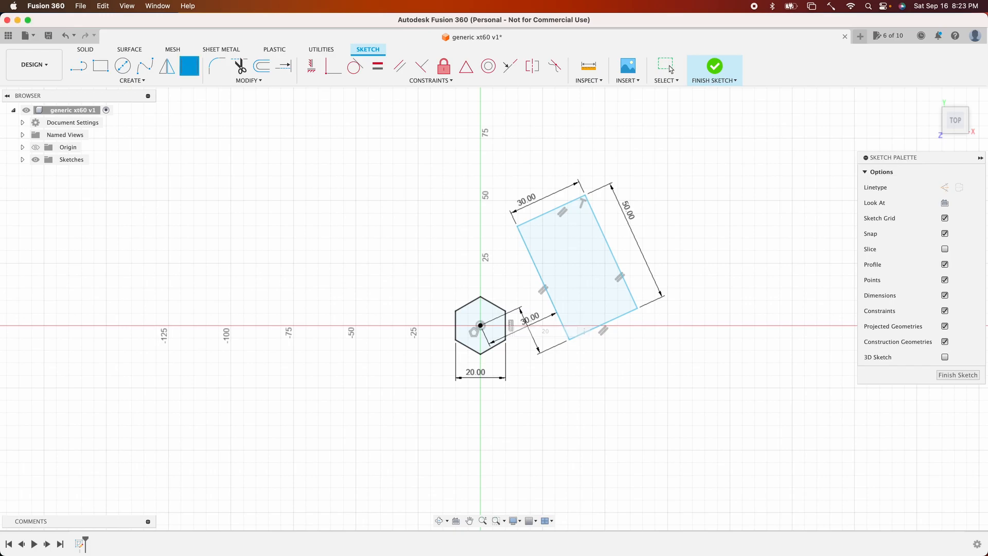
{"action": "key", "text": "Escape"}
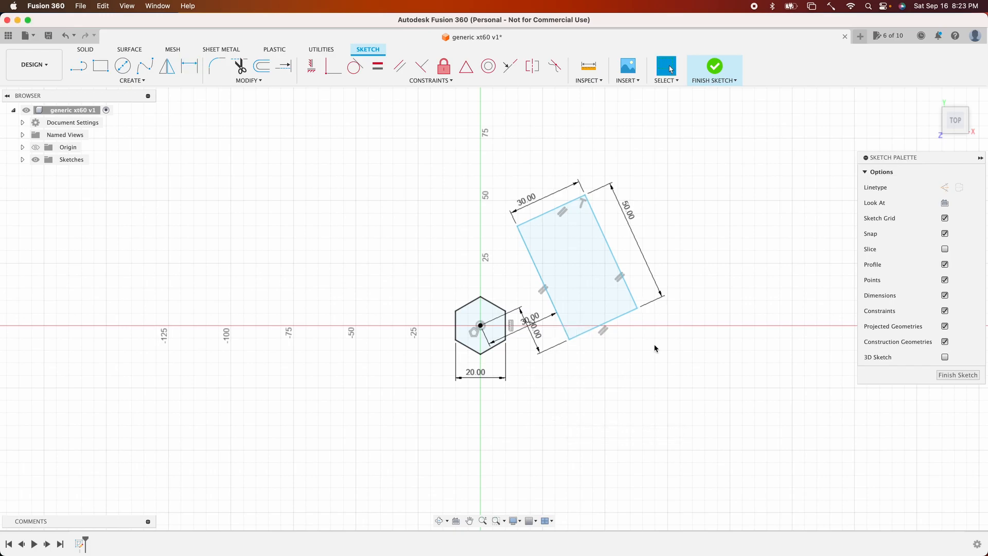
{"action": "left_click_drag", "start_coordinate": [632, 316], "coordinate": [605, 358]}
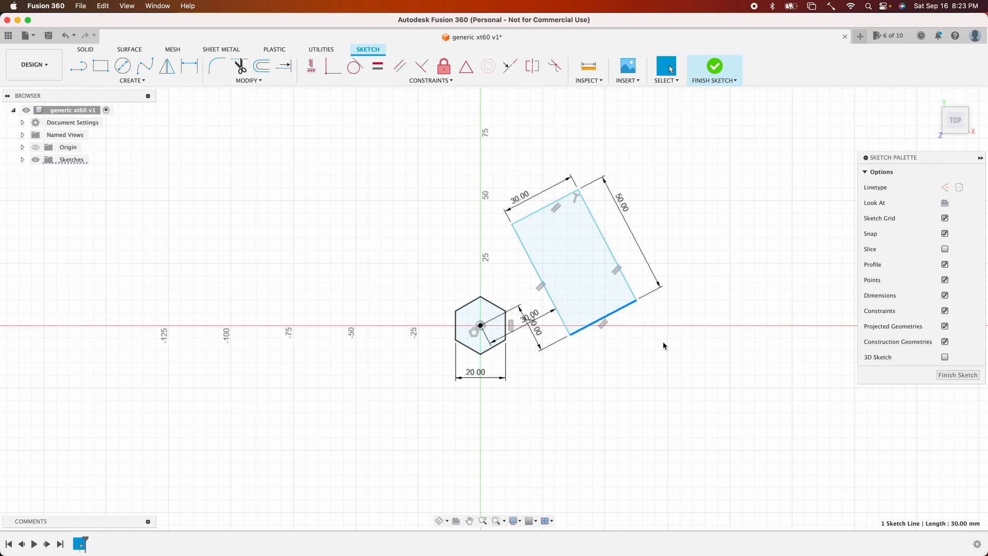
{"action": "key", "text": "d"}
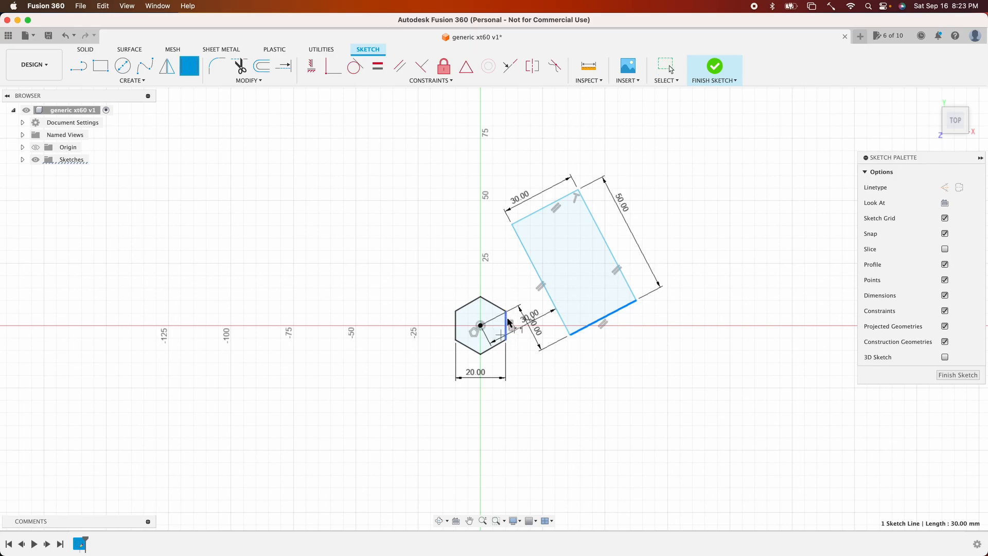
{"action": "left_click", "coordinate": [508, 323]}
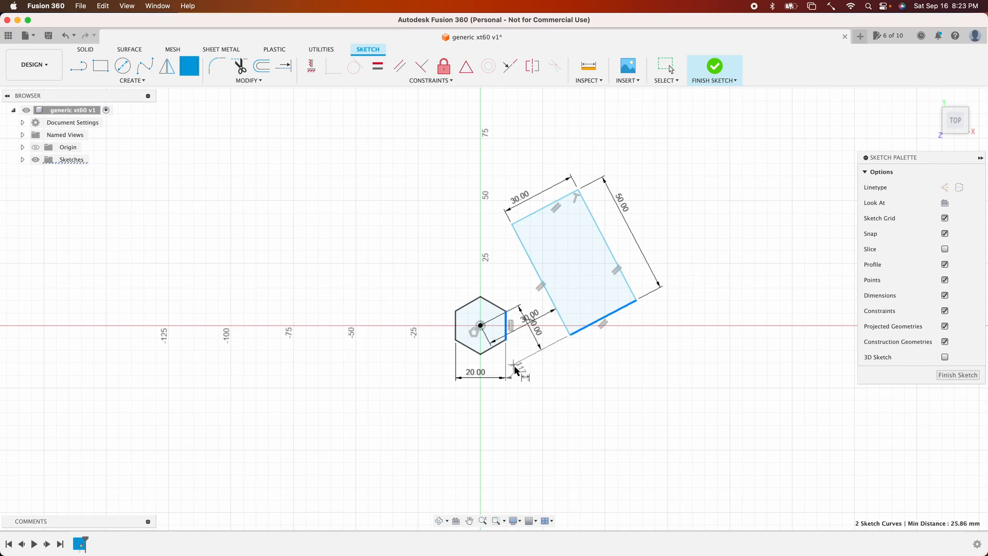
{"action": "left_click", "coordinate": [519, 336]}
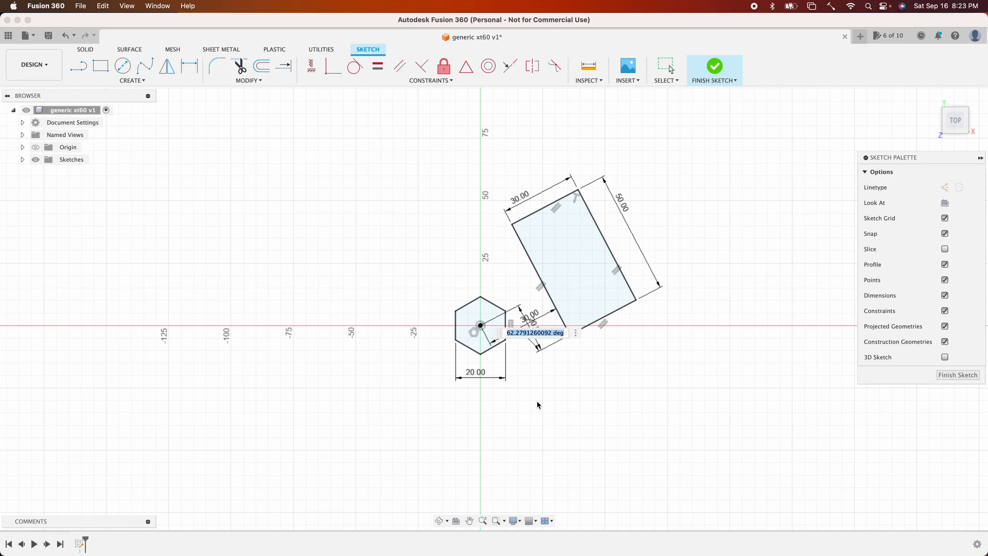
{"action": "key", "text": "Escape"}
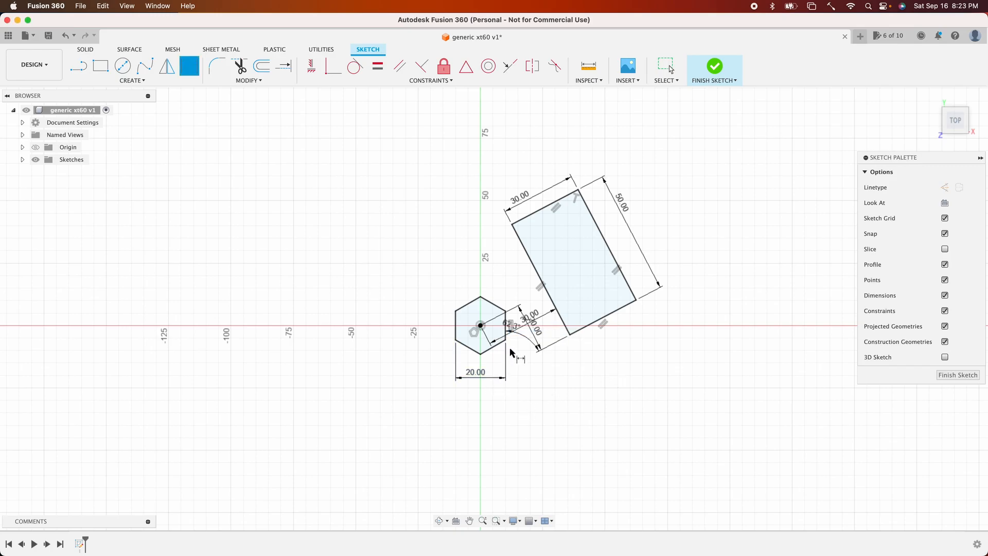
- Draw a horizontal line about 127 mm long from the hexagon's center and convert it to a construction line
{"action": "key", "text": "l"}
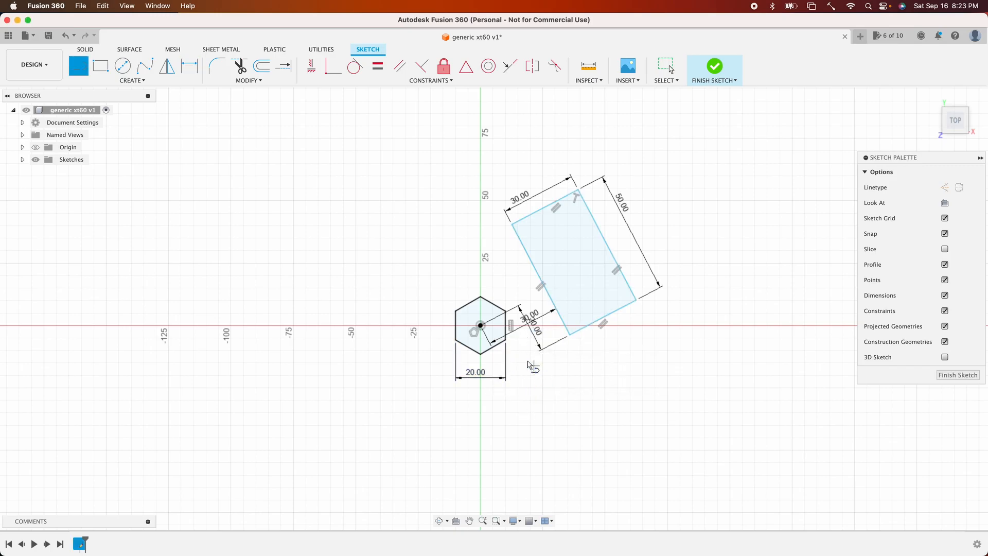
{"action": "left_click", "coordinate": [480, 325]}
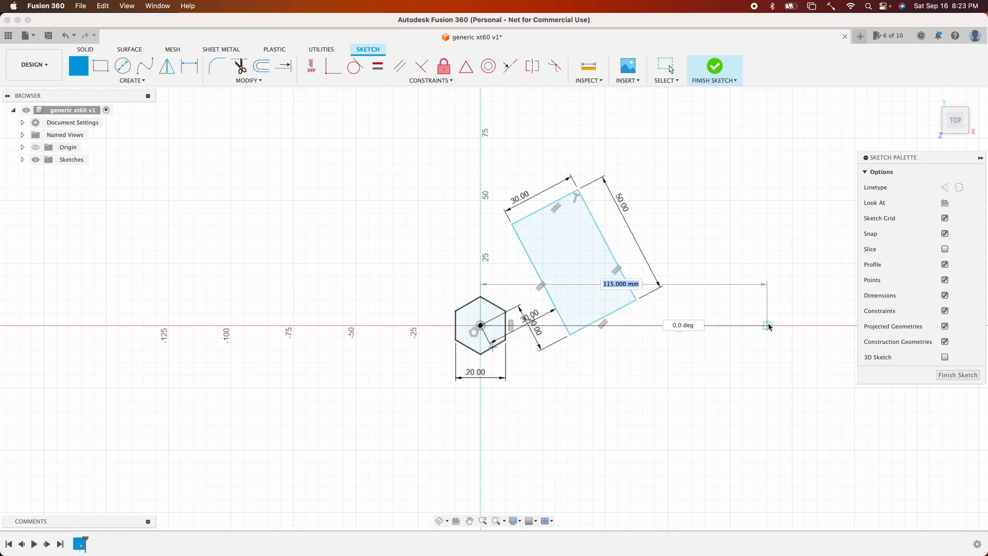
{"action": "left_click", "coordinate": [798, 326]}
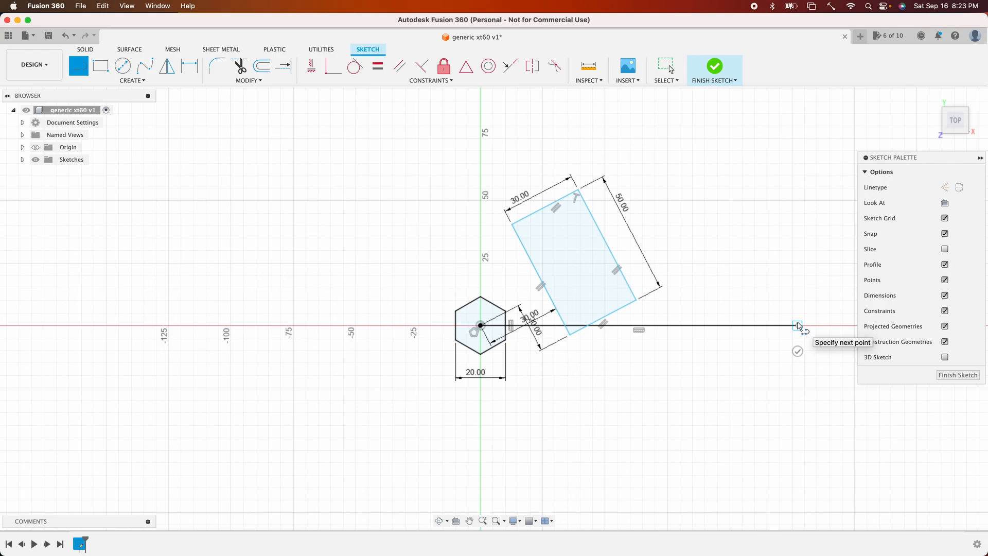
{"action": "key", "text": "Escape"}
{"action": "left_click", "coordinate": [745, 326]}
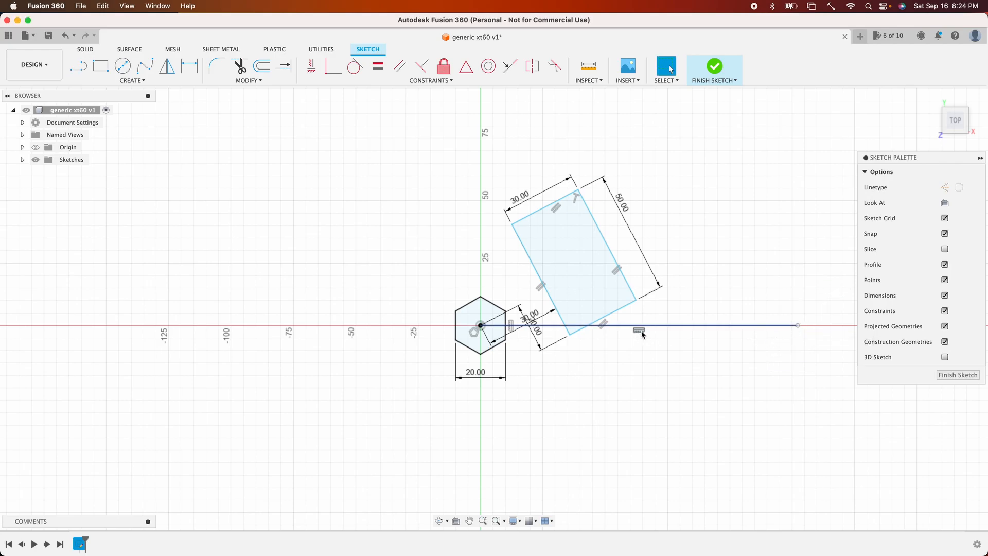
{"action": "left_click", "coordinate": [729, 328]}
{"action": "right_click", "coordinate": [729, 327]}
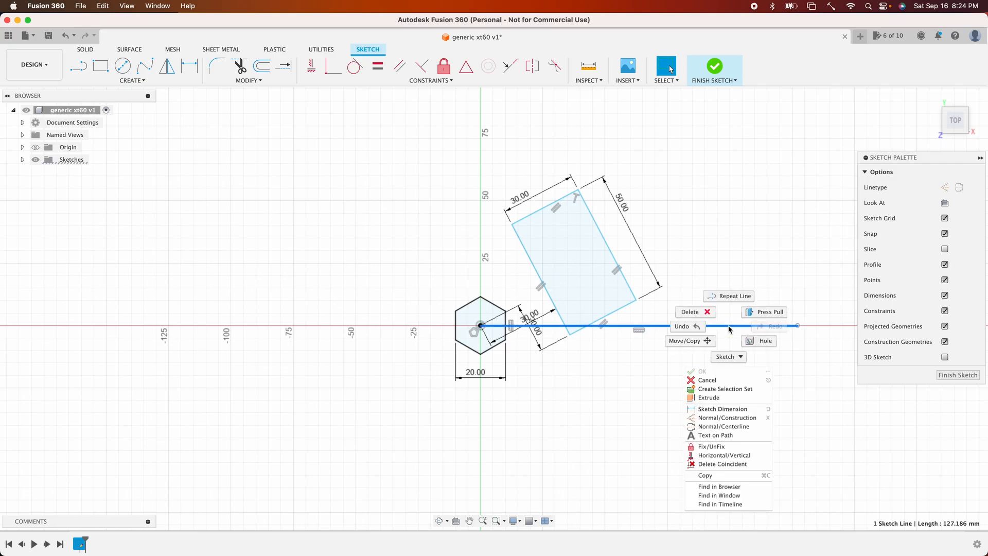
{"action": "left_click", "coordinate": [735, 421]}
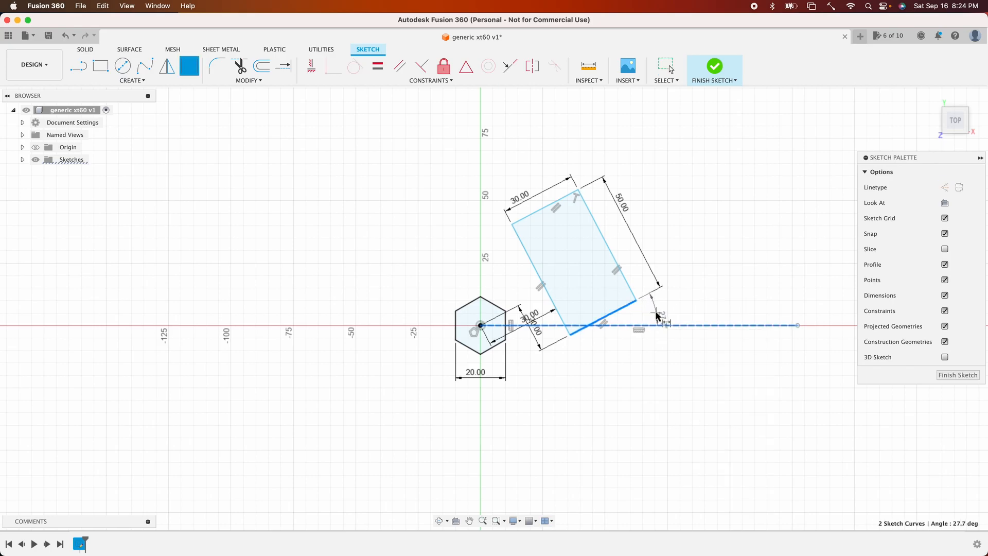
- Dimension the angle between the rectangle's bottom short edge and the construction line as 20°
{"action": "left_click", "coordinate": [656, 316]}
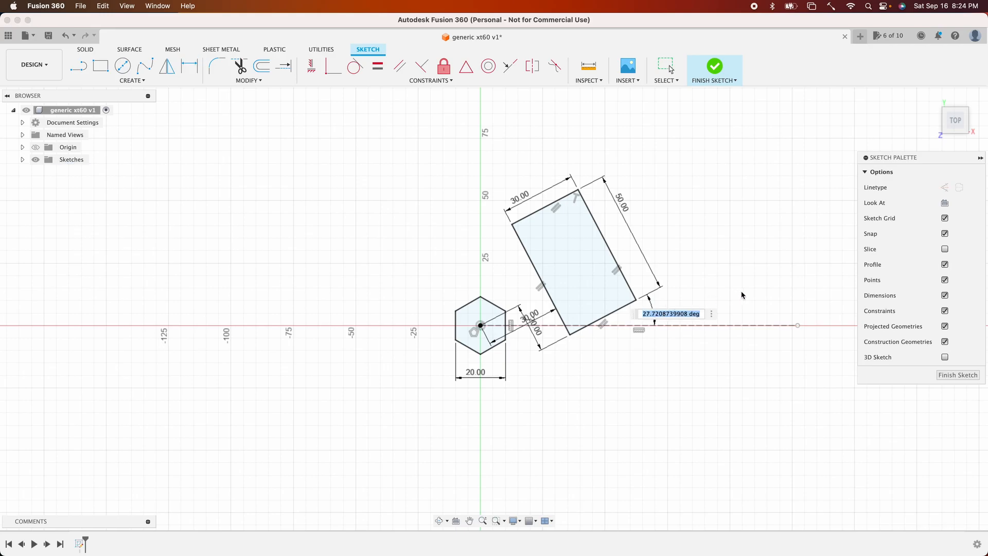
{"action": "type", "text": "20"}
{"action": "key", "text": "Return"}
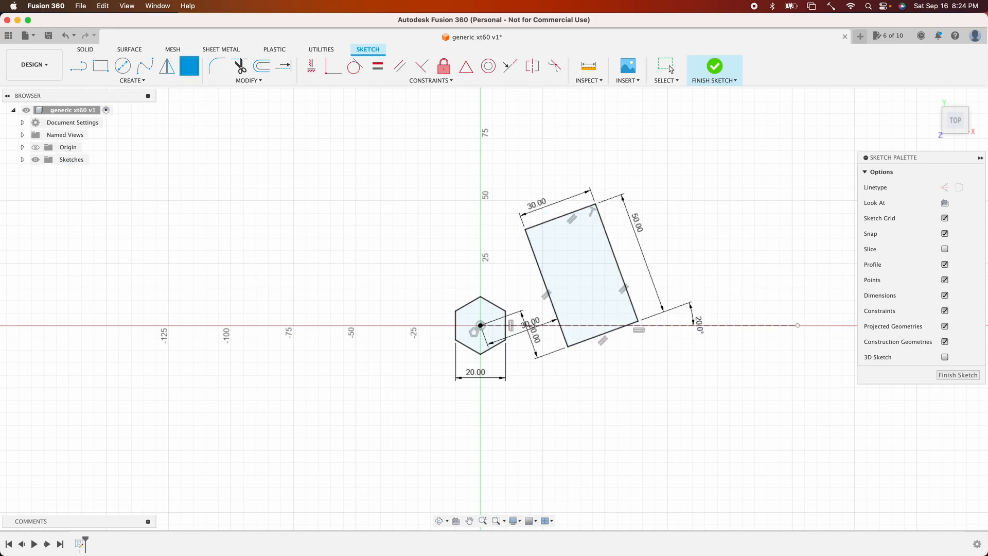
- Try to change the angle dimension to 23°
{"action": "double_click", "coordinate": [699, 322]}
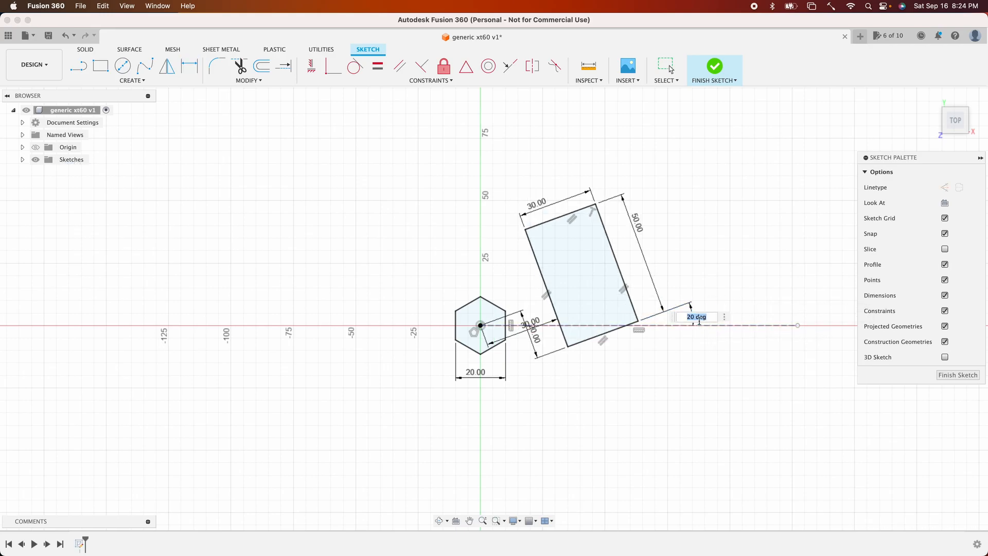
{"action": "type", "text": "23"}
{"action": "key", "text": "Return"}
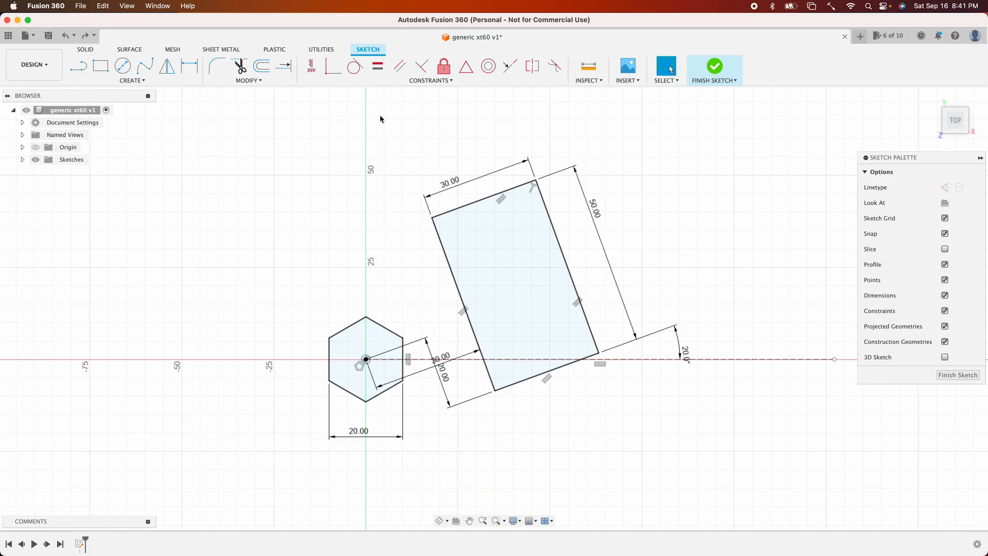
- Open the Change Parameters dialog and select the User Parameters group
{"action": "left_click", "coordinate": [272, 84]}
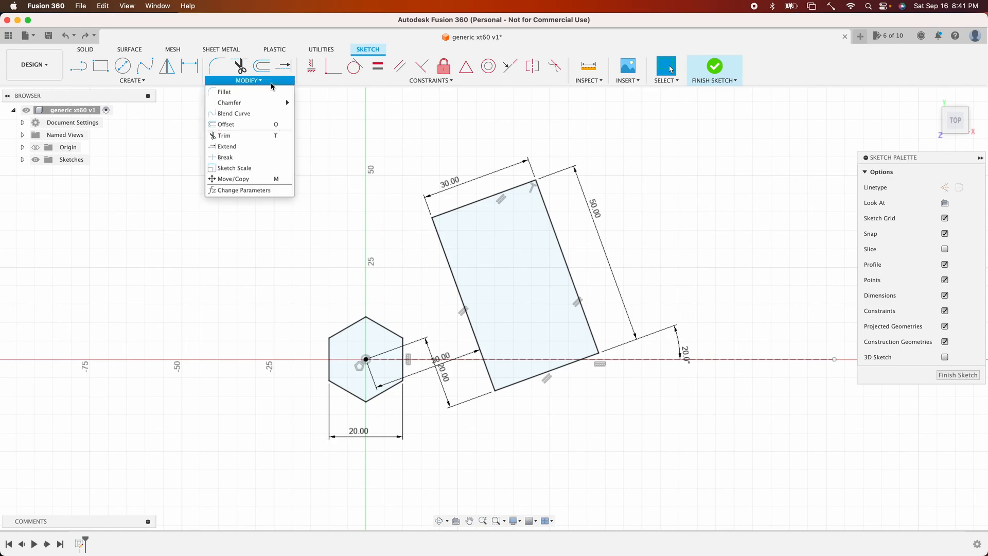
{"action": "left_click", "coordinate": [252, 191]}
{"action": "left_click", "coordinate": [269, 212]}
{"action": "left_click", "coordinate": [280, 222]}
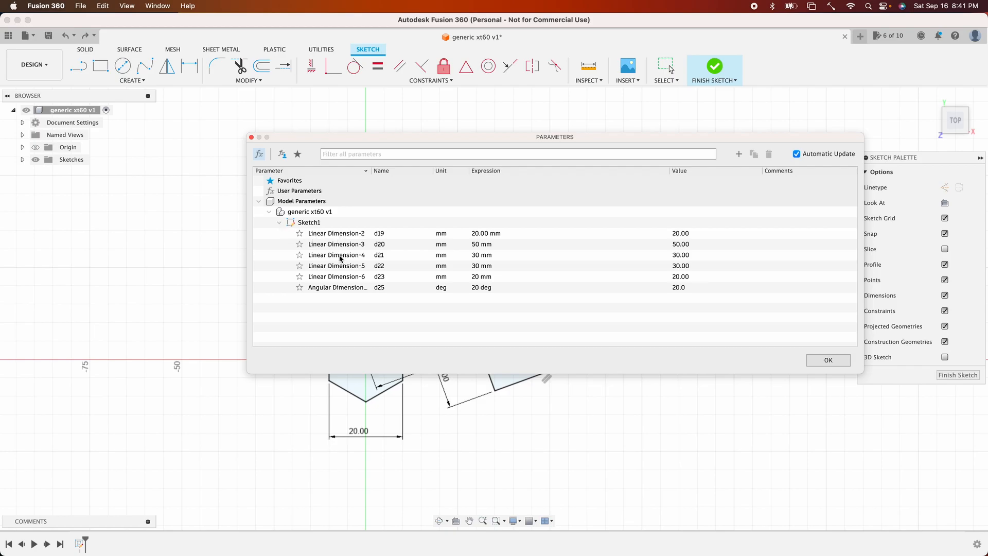
{"action": "left_click", "coordinate": [279, 222]}
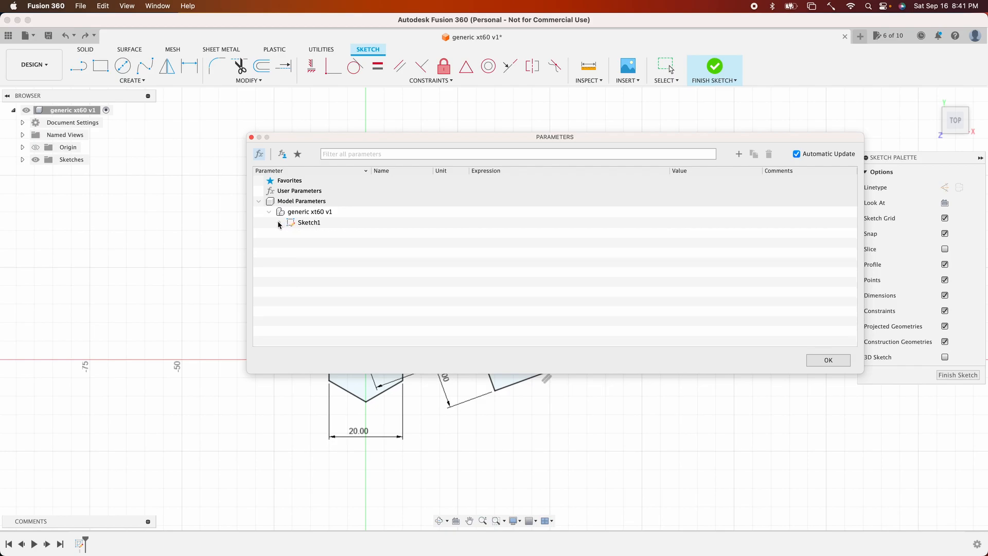
{"action": "left_click", "coordinate": [322, 194]}
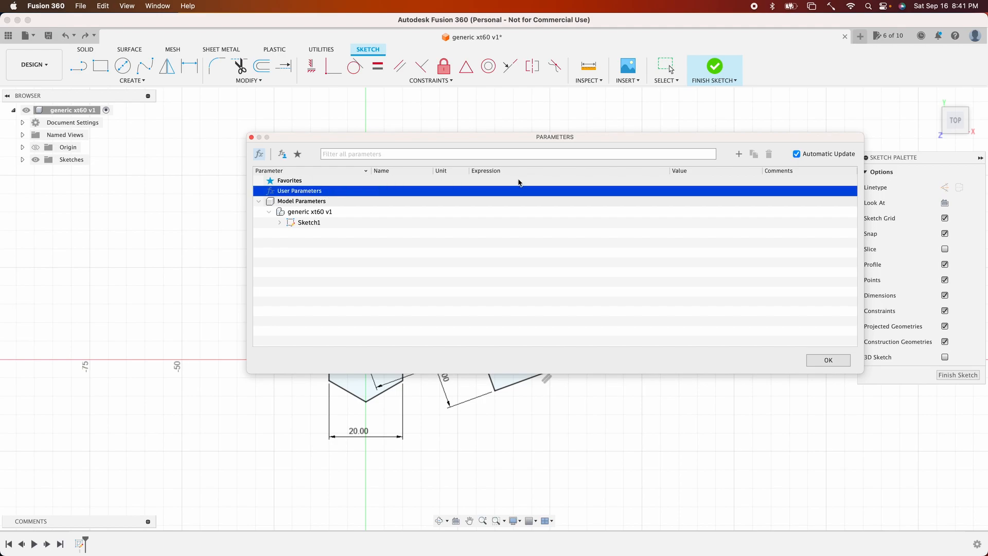
- Add a user parameter named StdOffMinimalDiameter with an expression of 5 mm
{"action": "left_click", "coordinate": [739, 154]}
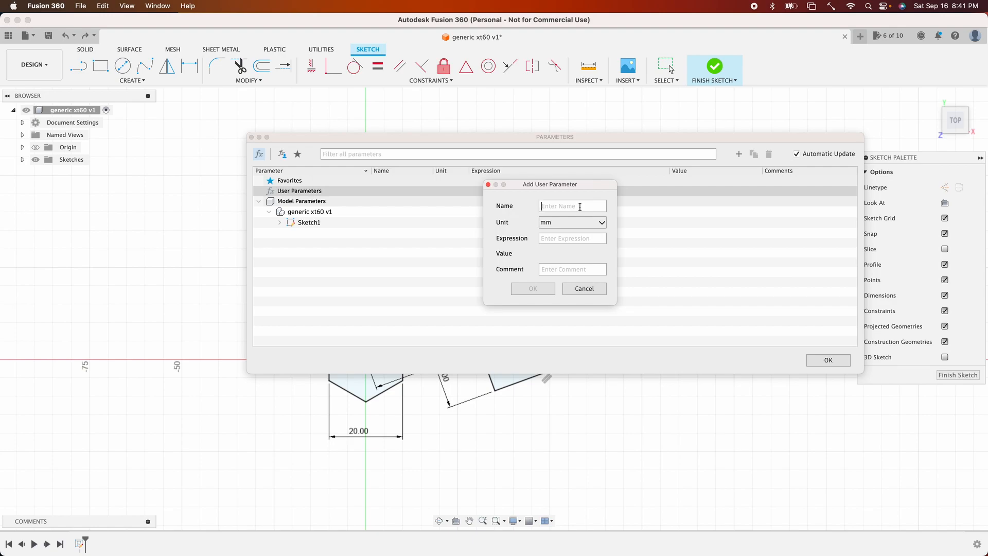
{"action": "type", "text": "StdOffMid"}
{"action": "key", "text": "BackSpace"}
{"action": "type", "text": "nimalDiameter"}
{"action": "left_click", "coordinate": [559, 239]}
{"action": "type", "text": "5"}
{"action": "key", "text": "Return"}
- Add a user parameter named xt60Width with an expression of 8.1 mm
{"action": "left_click", "coordinate": [738, 154]}
{"action": "type", "text": "W"}
{"action": "key", "text": "BackSpace"}
{"action": "type", "text": "xt"}
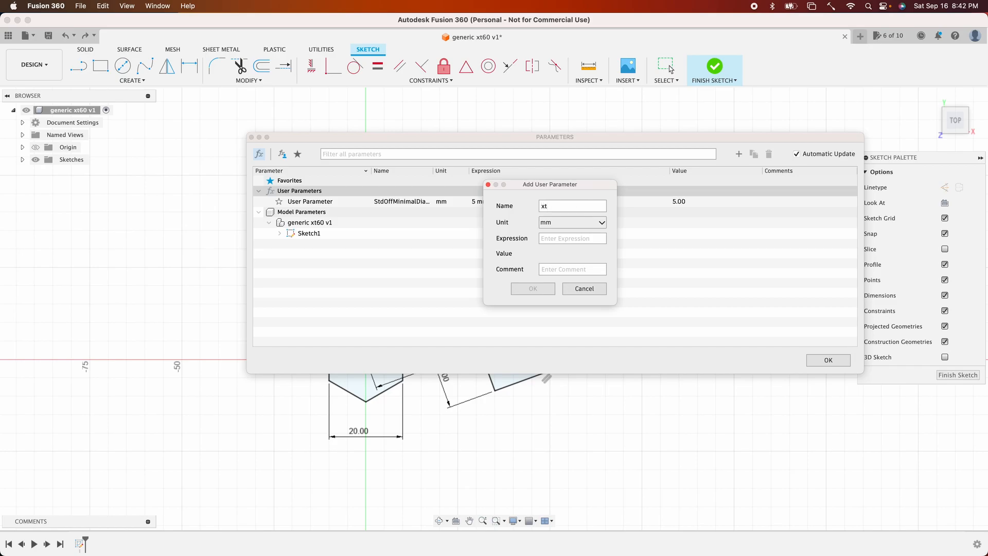
{"action": "type", "text": "60Width"}
{"action": "left_click", "coordinate": [576, 238]}
{"action": "type", "text": "8.1"}
{"action": "key", "text": "Return"}
- Add a user parameter named xt60Length with an expression of 15.5 mm
{"action": "left_click", "coordinate": [739, 154]}
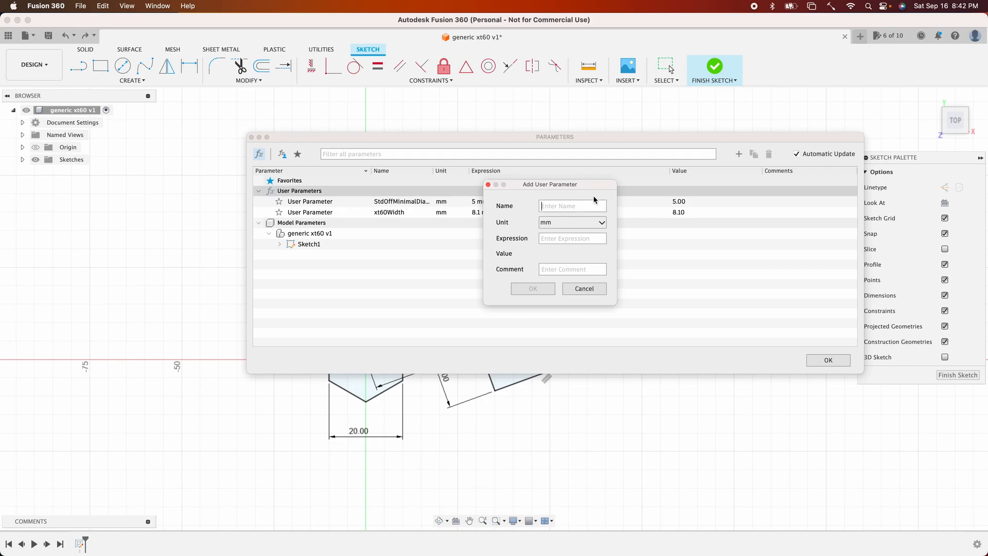
{"action": "type", "text": "Length"}
{"action": "type", "text": "xt60"}
{"action": "left_click", "coordinate": [552, 238]}
{"action": "type", "text": "15.5"}
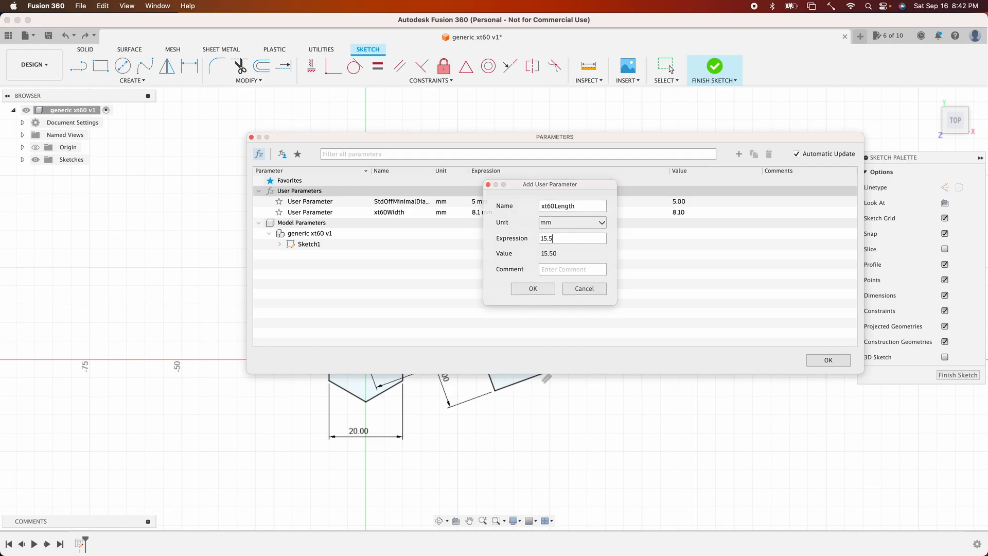
{"action": "key", "text": "Return"}
- Add a user parameter named xt60Tip with an expression of 3 mm
{"action": "left_click", "coordinate": [739, 154]}
{"action": "type", "text": "xt60"}
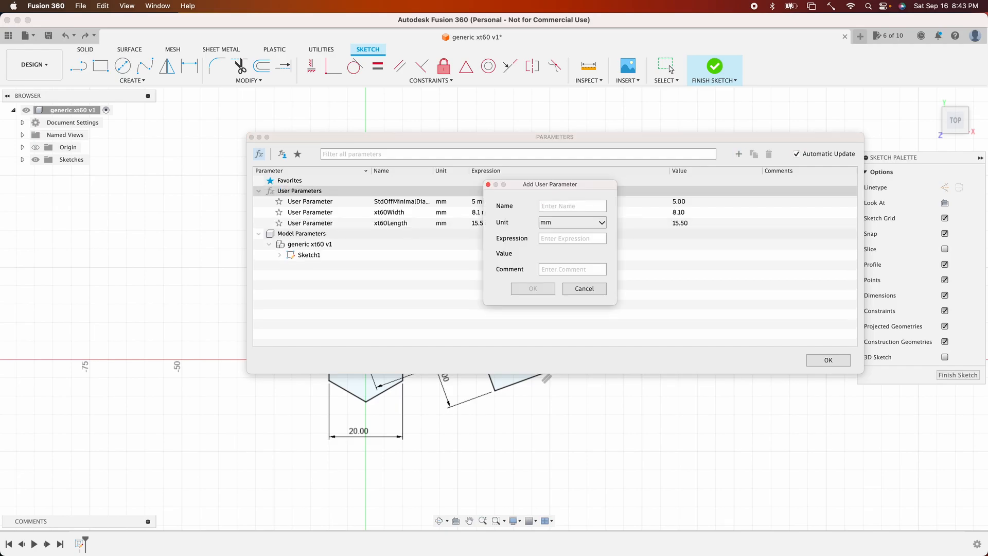
{"action": "type", "text": "Tip"}
{"action": "key", "text": "Tab"}
{"action": "type", "text": "3"}
{"action": "key", "text": "Return"}
- Add a user parameter named StandoffHeight with an expression of 28 mm
{"action": "left_click", "coordinate": [739, 154]}
{"action": "type", "text": "Stand"}
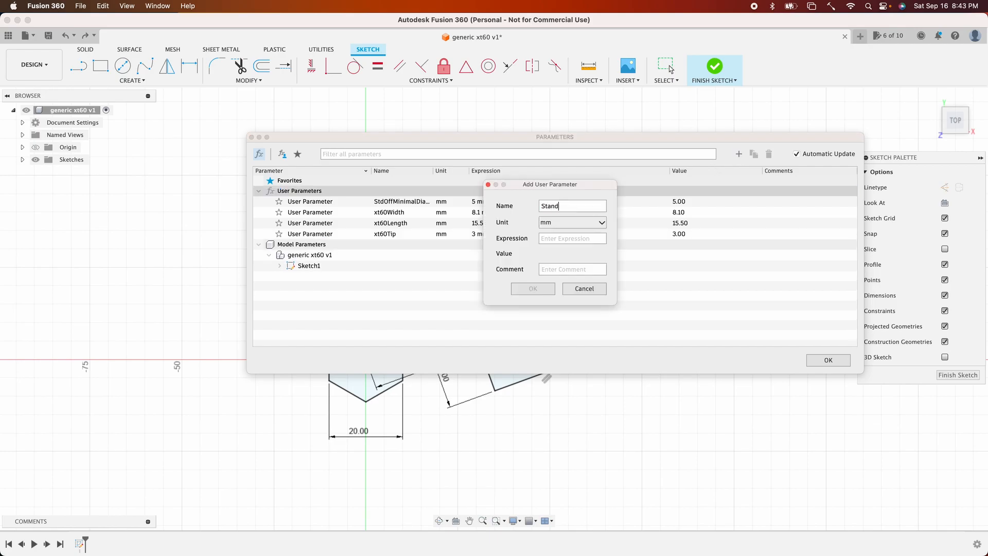
{"action": "type", "text": "offHeight"}
{"action": "key", "text": "Tab"}
{"action": "type", "text": "28"}
{"action": "key", "text": "Return"}
- Add a user parameter named TopThickness with an expression of 2 mm
{"action": "key", "text": "space"}
{"action": "type", "text": "top_l"}
{"action": "key", "text": "BackSpace"}
{"action": "key", "text": "BackSpace"}
{"action": "key", "text": "BackSpace"}
{"action": "key", "text": "BackSpace"}
{"action": "key", "text": "BackSpace"}
{"action": "type", "text": "TopThick e"}
{"action": "key", "text": "BackSpace"}
{"action": "key", "text": "BackSpace"}
{"action": "type", "text": "ness"}
{"action": "key", "text": "Tab"}
{"action": "type", "text": "2"}
{"action": "key", "text": "Return"}
- Add a user parameter named xt60Height with an expression of 16 mm
{"action": "left_click", "coordinate": [738, 155]}
{"action": "type", "text": "xt60Height"}
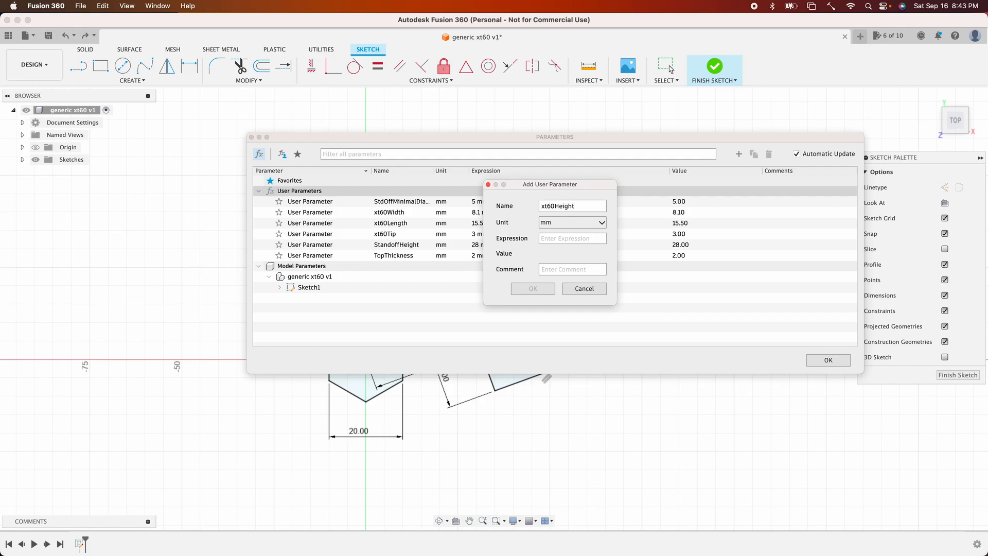
{"action": "key", "text": "Tab"}
{"action": "type", "text": "16"}
{"action": "left_click", "coordinate": [533, 289]}
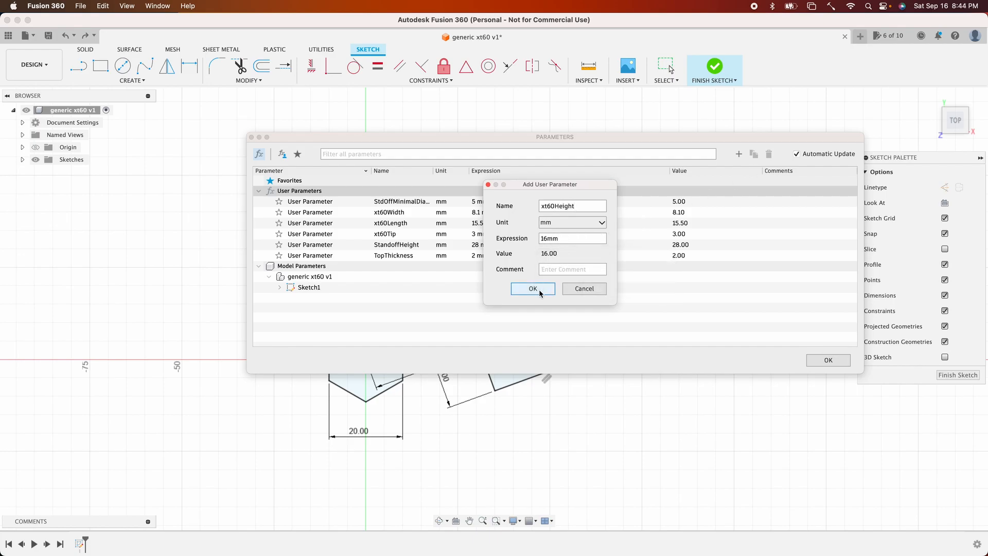
- Add a user parameter named xt60RiseOverTop with an expression of 4 mm
{"action": "left_click", "coordinate": [738, 155]}
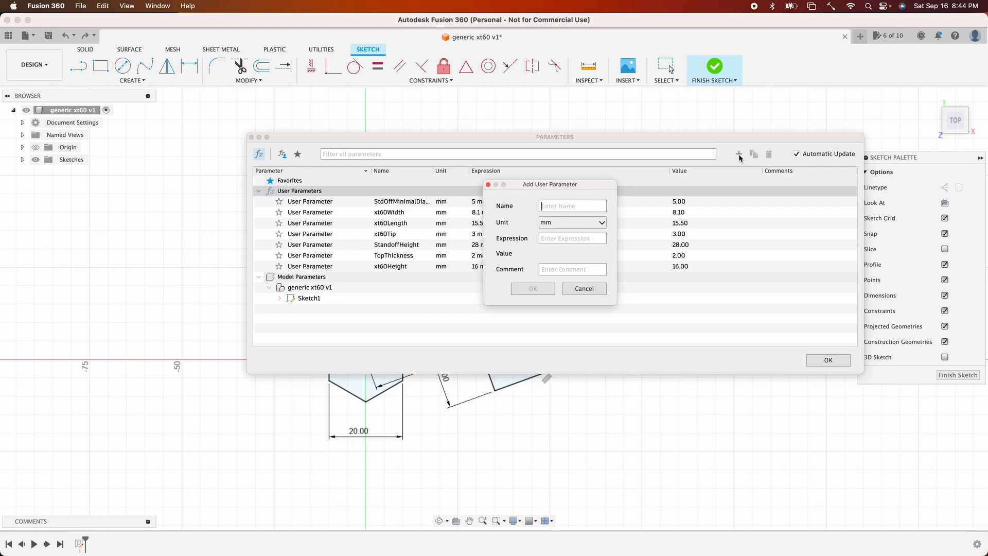
{"action": "type", "text": "xt60RiseOverTop"}
{"action": "key", "text": "Tab"}
{"action": "type", "text": "4"}
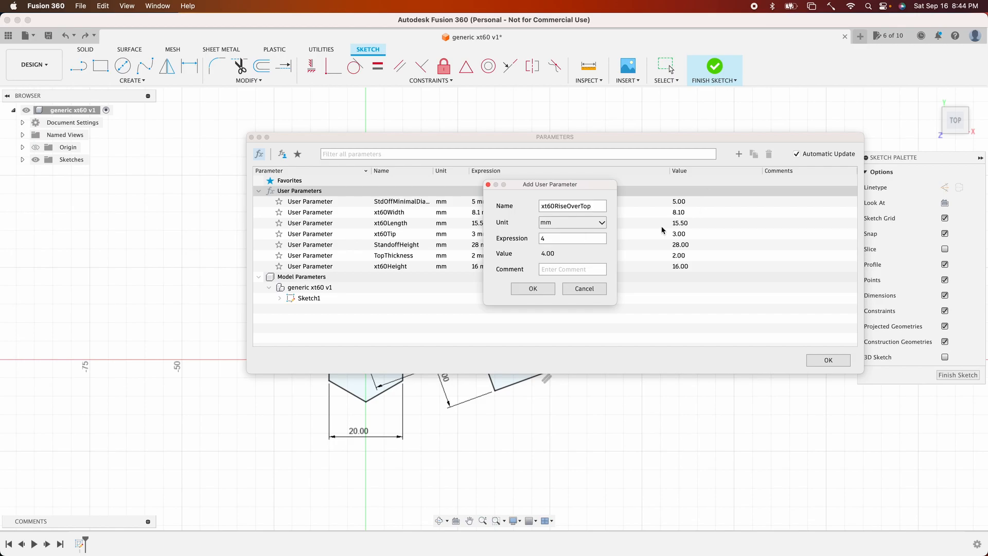
{"action": "left_click", "coordinate": [534, 288]}
- Add a user parameter named MinimalPrintThick of 1 mm and close the Parameters dialog
{"action": "left_click", "coordinate": [739, 154]}
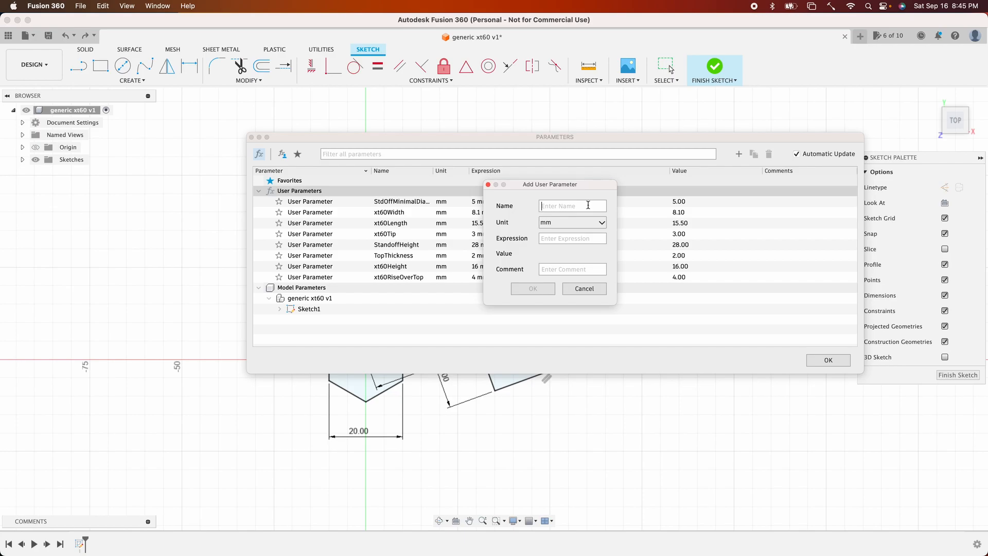
{"action": "type", "text": "1"}
{"action": "key", "text": "BackSpace"}
{"action": "type", "text": "MinimalThikc"}
{"action": "key", "text": "BackSpace"}
{"action": "key", "text": "BackSpace"}
{"action": "key", "text": "BackSpace"}
{"action": "key", "text": "BackSpace"}
{"action": "key", "text": "BackSpace"}
{"action": "type", "text": "PrintThick"}
{"action": "left_click", "coordinate": [563, 238]}
{"action": "type", "text": "1"}
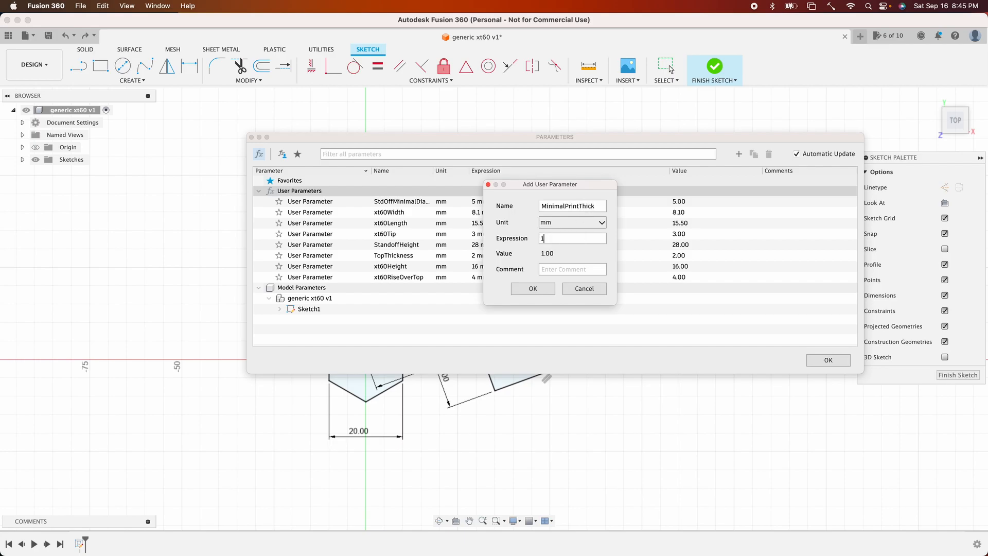
{"action": "left_click", "coordinate": [538, 288]}
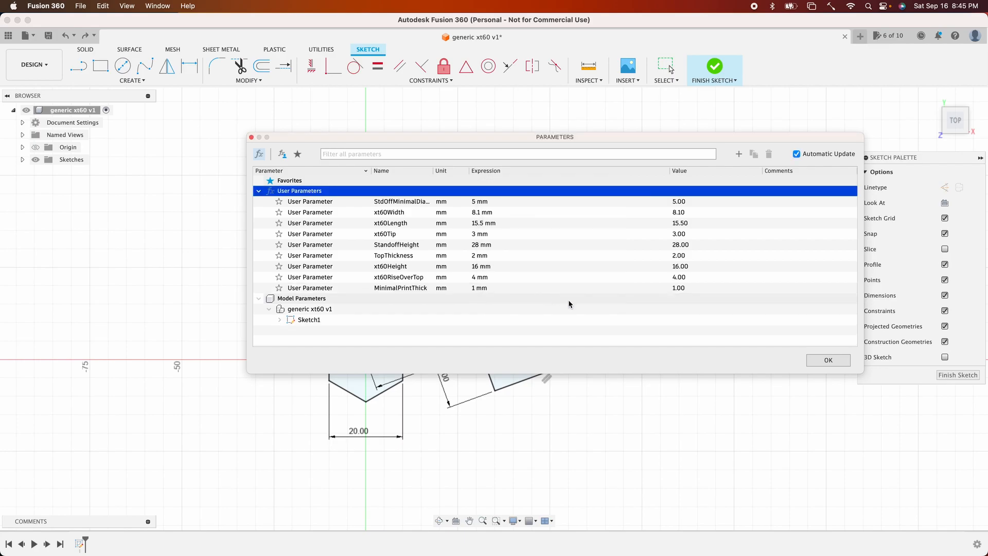
{"action": "left_click", "coordinate": [827, 361]}
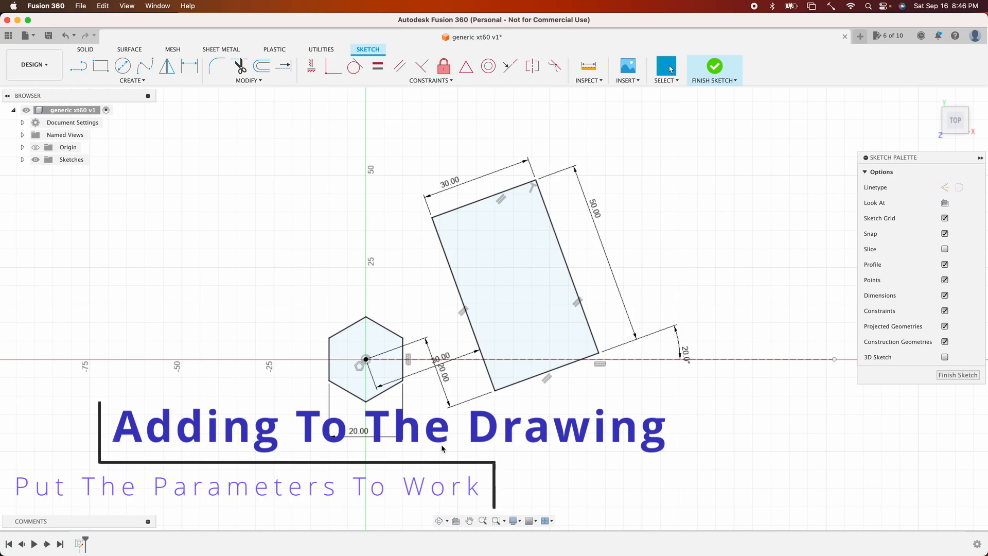
- Link the hexagon's width dimension to the StdOffMinimalDiameter parameter
{"action": "double_click", "coordinate": [360, 432]}
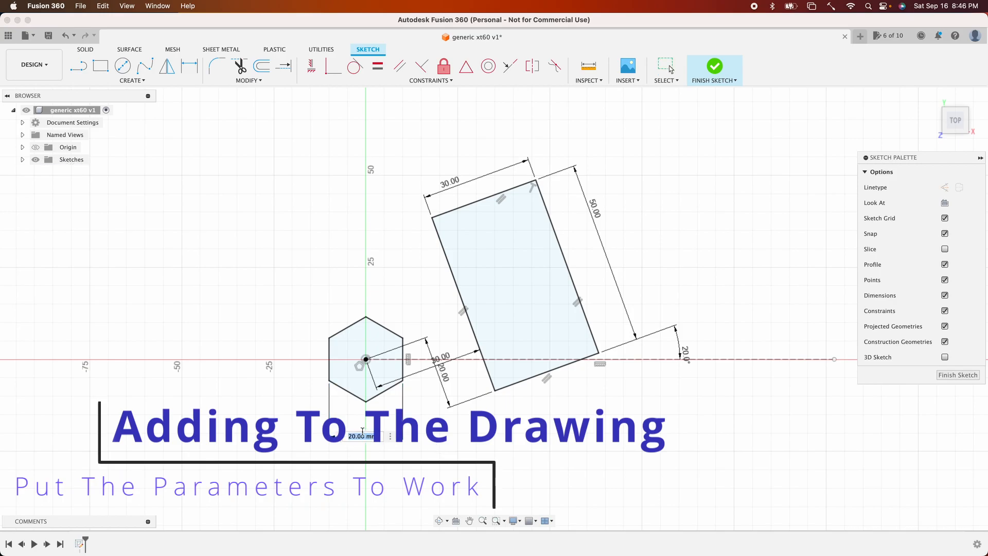
{"action": "type", "text": "Nom"}
{"action": "left_click", "coordinate": [384, 461]}
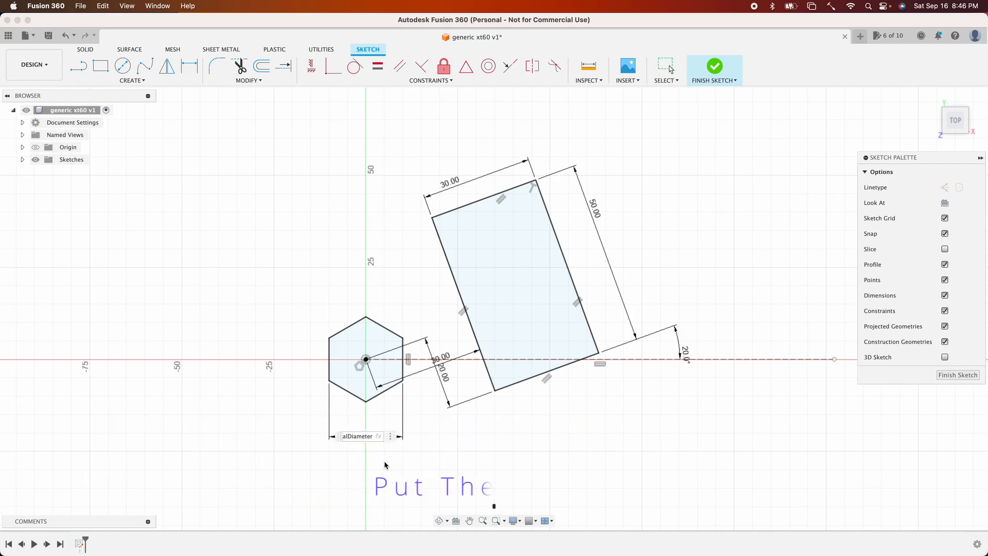
{"action": "key", "text": "Return"}
{"action": "double_click", "coordinate": [363, 418]}
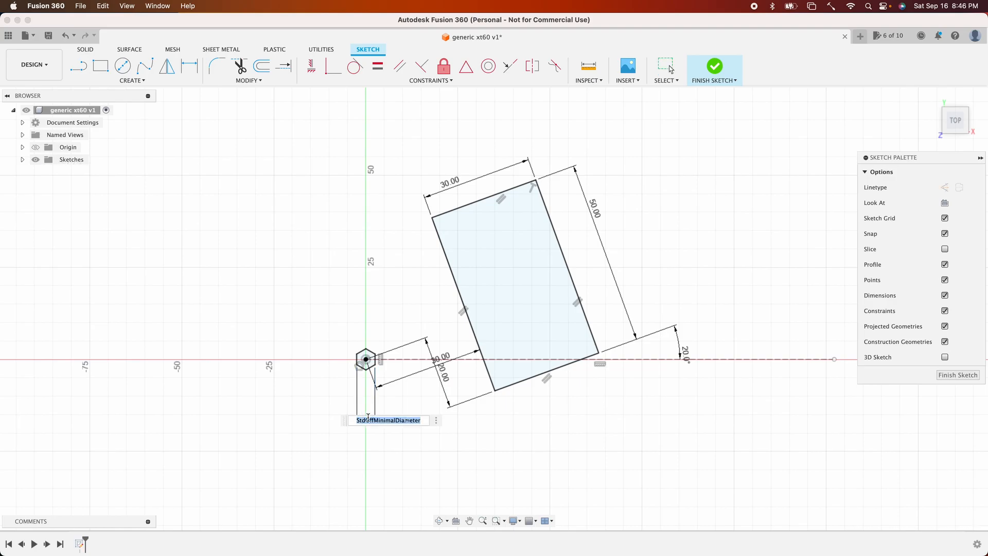
{"action": "key", "text": "Return"}
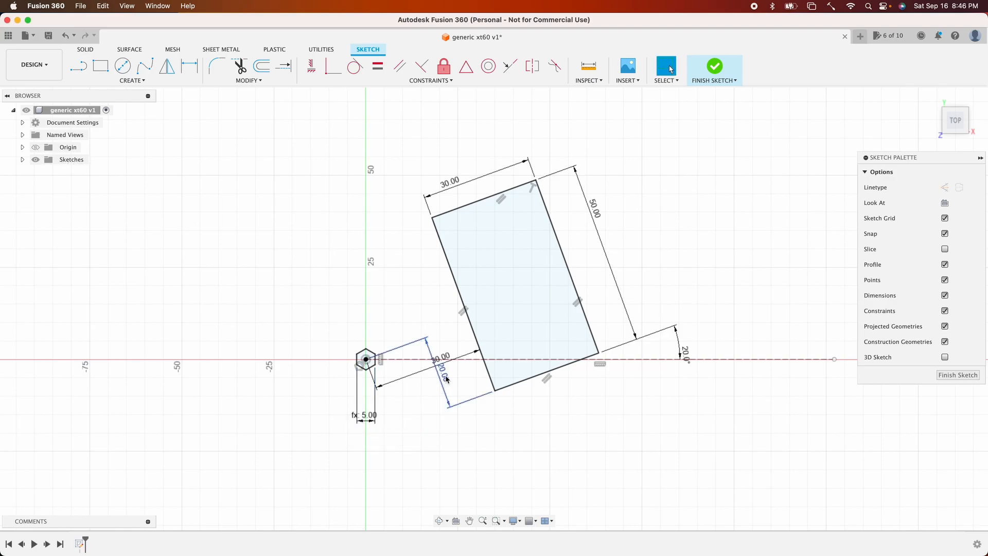
- Link the rectangle's long side dimension to the xt60Length parameter
{"action": "double_click", "coordinate": [595, 207]}
{"action": "type", "text": "xt60Length"}
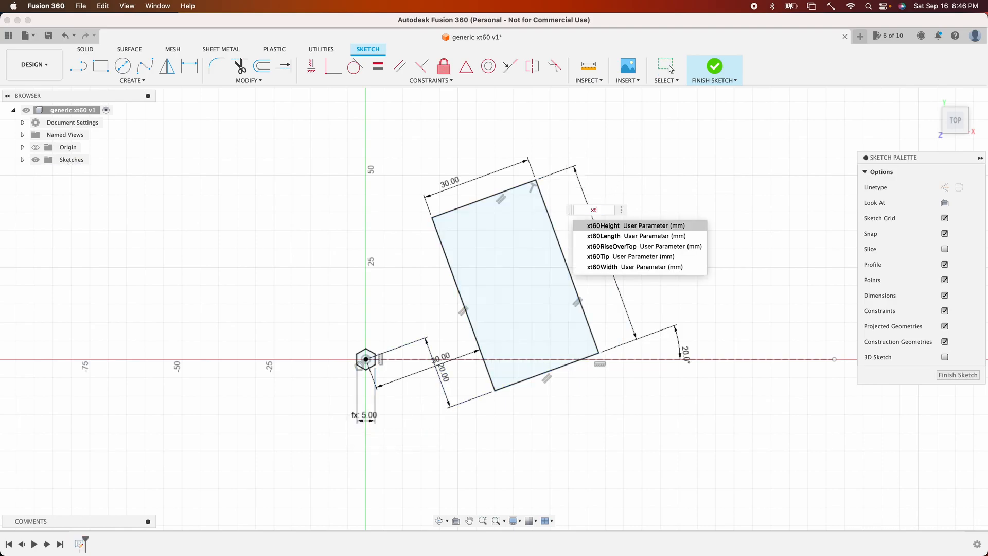
{"action": "key", "text": "Return"}
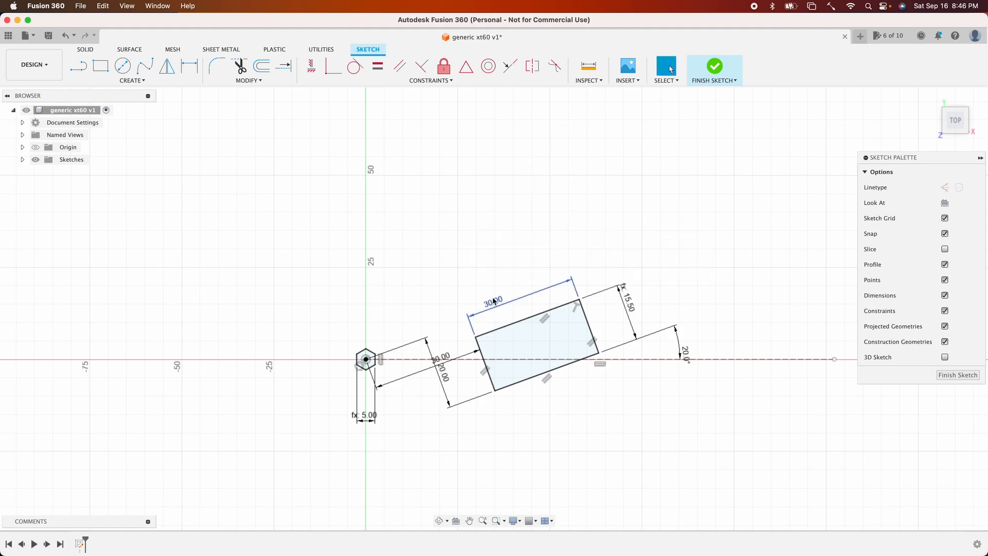
- Link the rectangle's short side dimension to the xt60Width parameter
{"action": "double_click", "coordinate": [497, 302]}
{"action": "type", "text": "xt"}
{"action": "key", "text": "Down"}
{"action": "key", "text": "Down"}
{"action": "key", "text": "Down"}
{"action": "key", "text": "Down"}
{"action": "key", "text": "Return"}
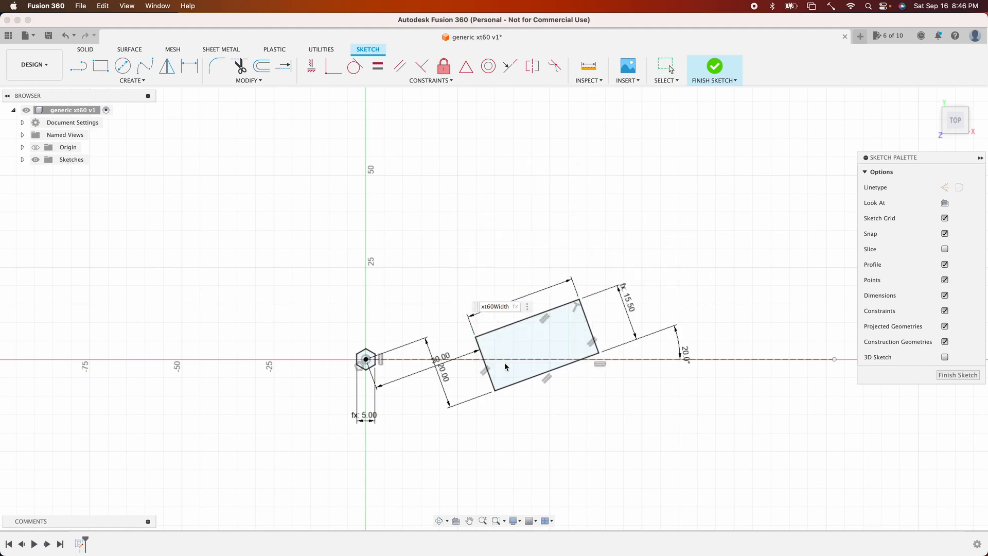
{"action": "key", "text": "Return"}
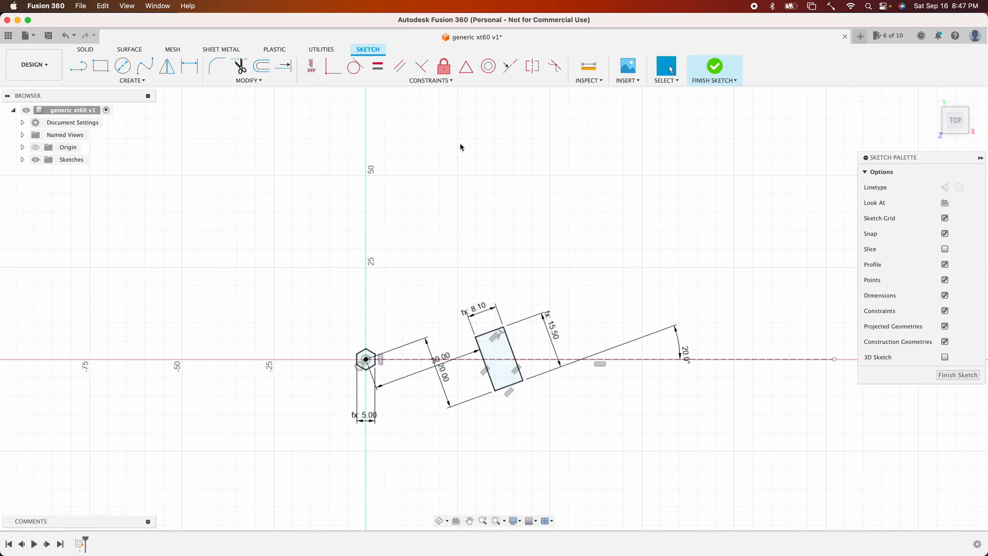
- Open the Parameters dialog and add a user parameter named PlugAngle with an expression of 20 mm
{"action": "left_click", "coordinate": [428, 82]}
{"action": "left_click", "coordinate": [256, 81]}
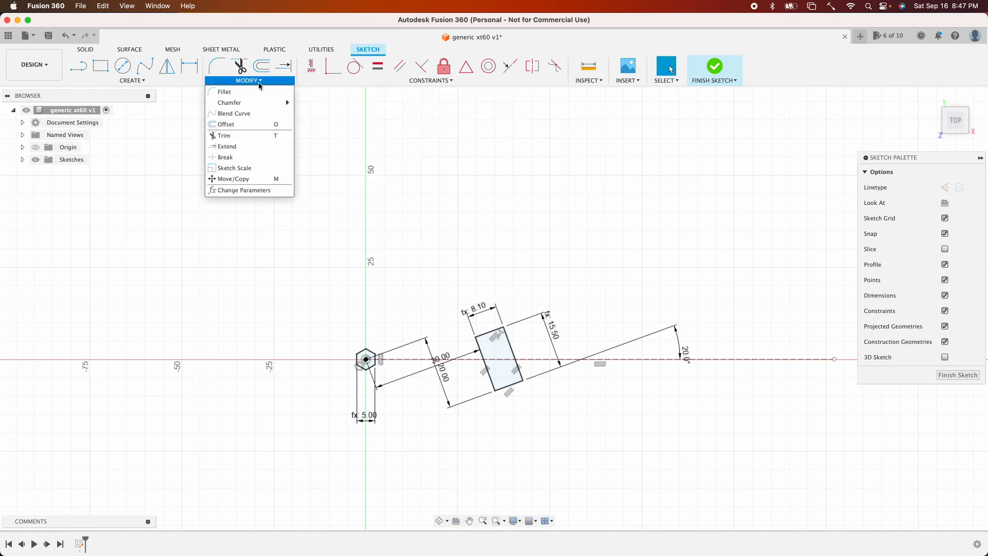
{"action": "left_click", "coordinate": [253, 193]}
{"action": "left_click", "coordinate": [739, 155]}
{"action": "type", "text": "PlugAngle"}
{"action": "left_click", "coordinate": [558, 238]}
{"action": "type", "text": "20"}
{"action": "key", "text": "Return"}
- Add a user parameter named DistanceFromStandoff with an expression of 12 mm
{"action": "left_click", "coordinate": [739, 155]}
{"action": "type", "text": "DistanceFromStandoff"}
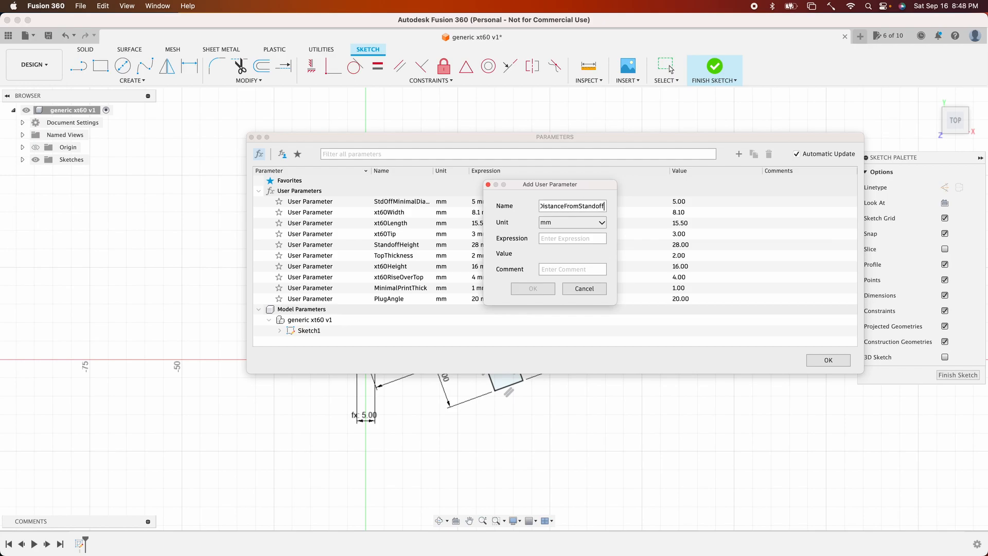
{"action": "type", "text": "12"}
{"action": "key", "text": "Return"}
- Add a user parameter named xt60Position of 3.5 mm and close the Parameters dialog
{"action": "left_click", "coordinate": [739, 154]}
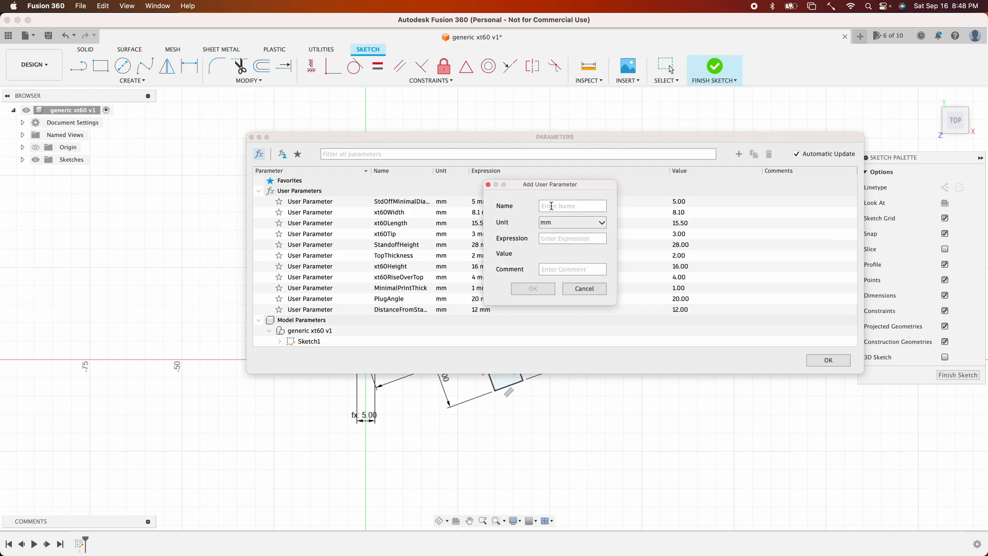
{"action": "type", "text": "xt60Position"}
{"action": "left_click", "coordinate": [552, 238]}
{"action": "type", "text": "8"}
{"action": "key", "text": "Return"}
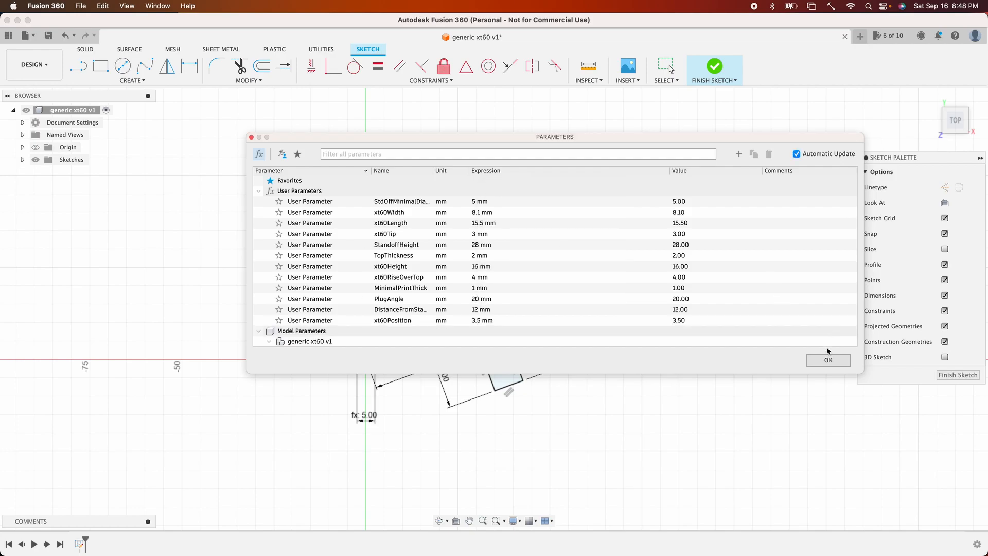
{"action": "left_click", "coordinate": [829, 359]}
- Link the dimension between the hexagon center and the rectangle to DistanceFromStandoff
{"action": "double_click", "coordinate": [445, 360]}
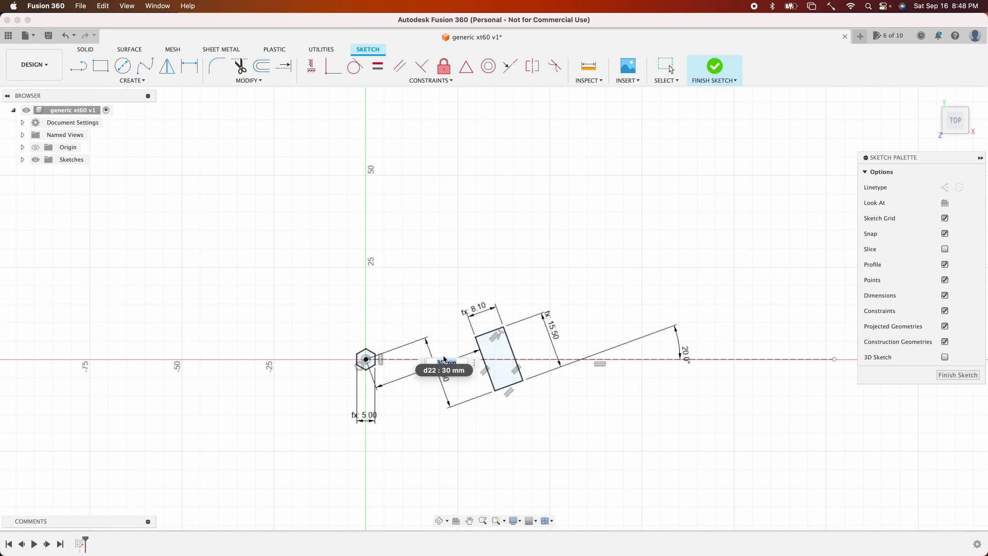
{"action": "type", "text": "d"}
{"action": "key", "text": "Return"}
- Link the rectangle's small offset dimension to the xt60Position parameter
{"action": "double_click", "coordinate": [443, 374]}
{"action": "type", "text": "p"}
{"action": "key", "text": "Down"}
{"action": "key", "text": "Down"}
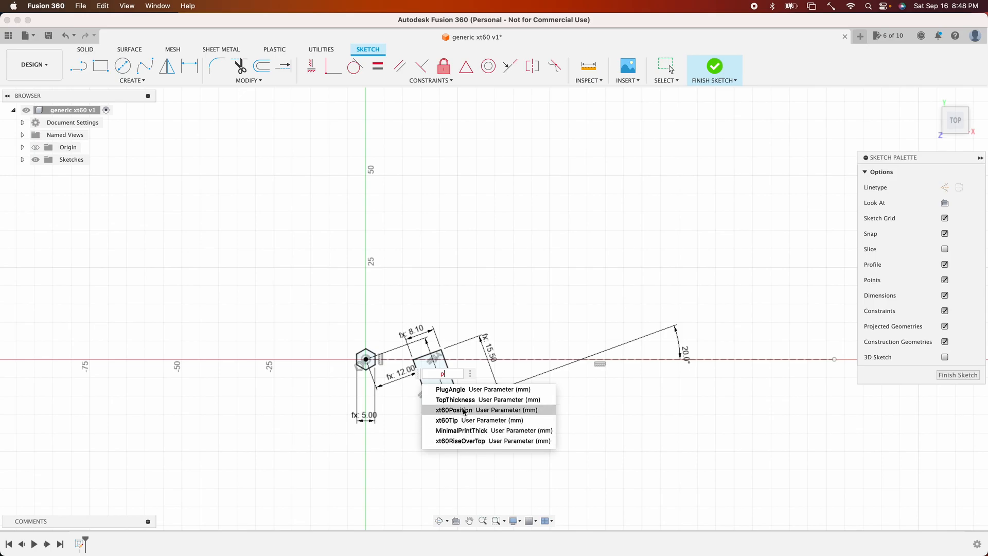
{"action": "key", "text": "Return"}
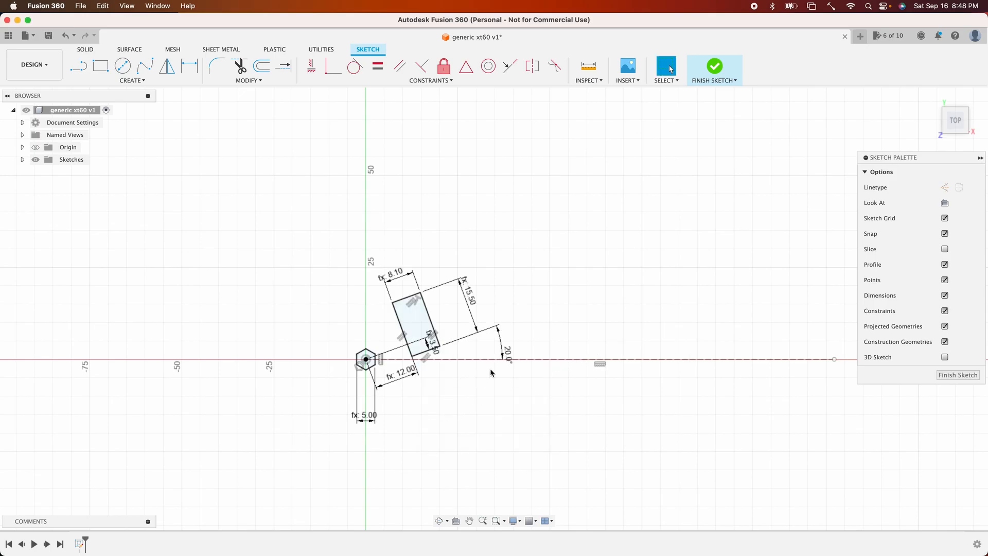
- Try to link the 20° angle dimension to the PlugAngle parameter
{"action": "left_click", "coordinate": [508, 354]}
{"action": "double_click", "coordinate": [508, 354]}
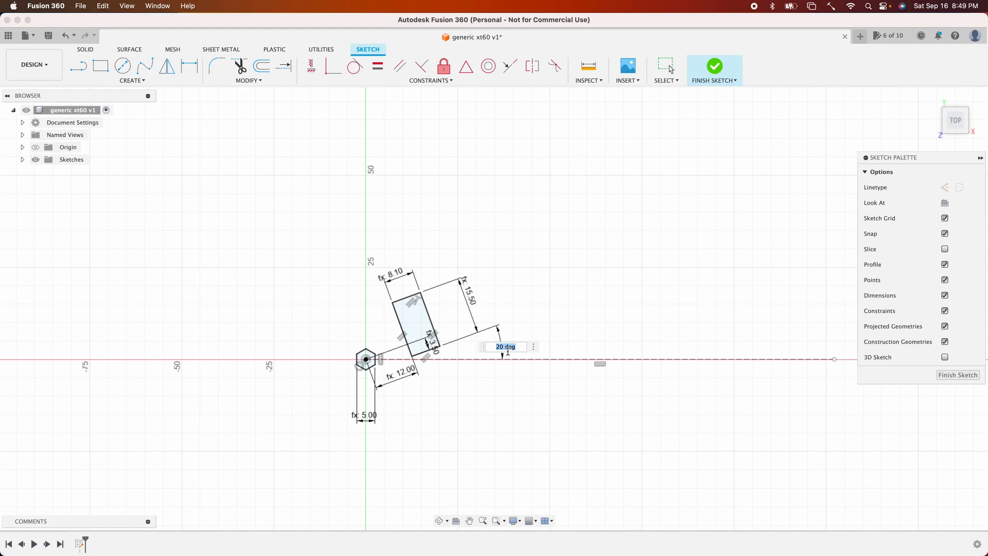
{"action": "type", "text": "ang"}
{"action": "left_click", "coordinate": [526, 363]}
{"action": "type", "text": "e"}
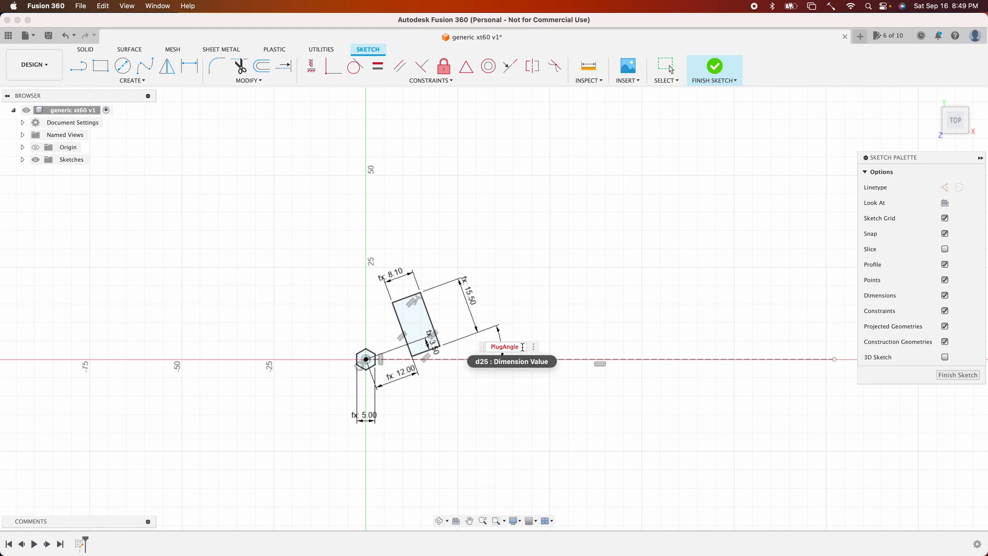
{"action": "key", "text": "Return"}
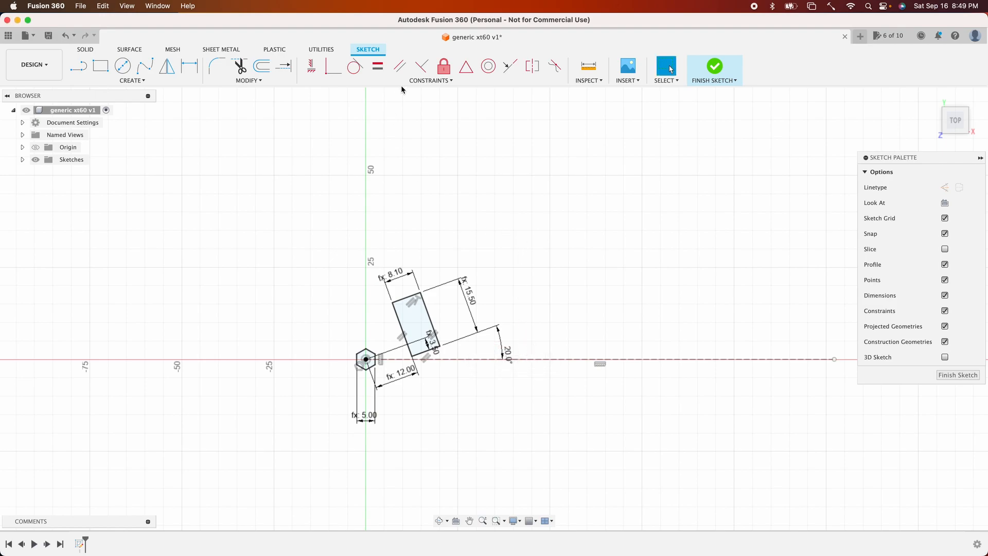
- Delete the PlugAngle parameter, re-add it with degree units at 20 deg, and close the Parameters dialog
{"action": "left_click", "coordinate": [232, 80]}
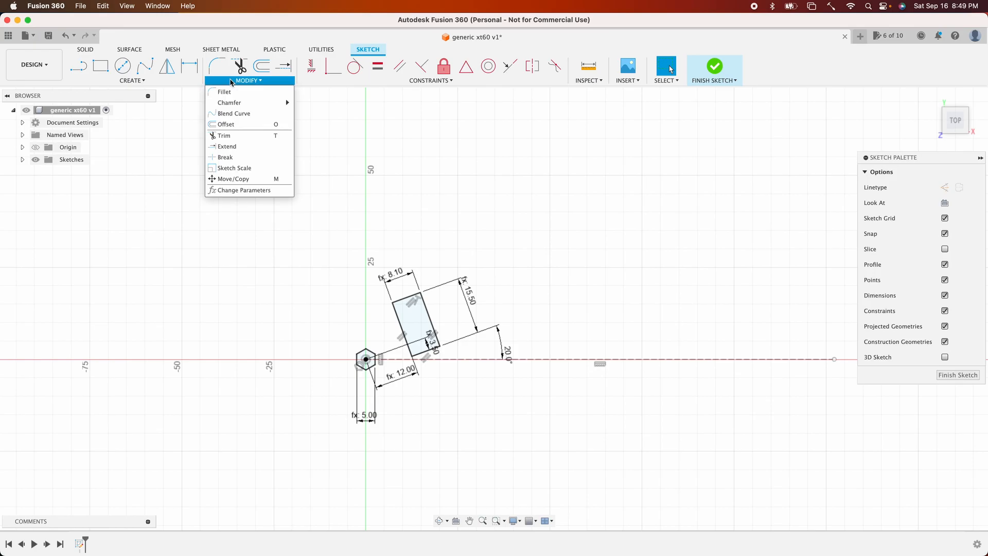
{"action": "left_click", "coordinate": [253, 191]}
{"action": "left_click", "coordinate": [344, 299]}
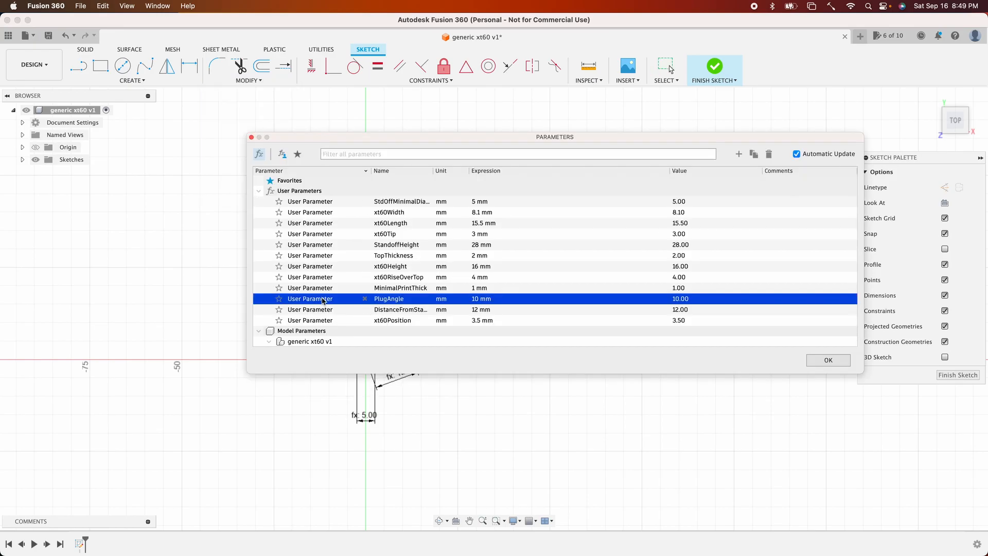
{"action": "left_click", "coordinate": [768, 154]}
{"action": "left_click", "coordinate": [739, 154]}
{"action": "type", "text": "PlugAngle"}
{"action": "left_click", "coordinate": [571, 222]}
{"action": "left_click", "coordinate": [565, 238]}
{"action": "left_click", "coordinate": [534, 289]}
{"action": "left_click", "coordinate": [827, 360]}
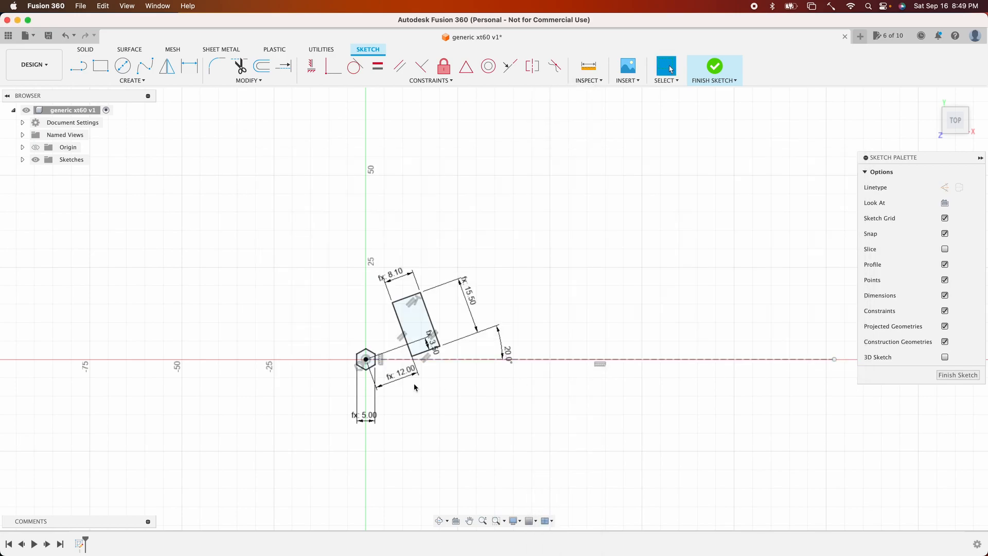
- Link the angle dimension to the PlugAngle parameter
{"action": "double_click", "coordinate": [507, 347]}
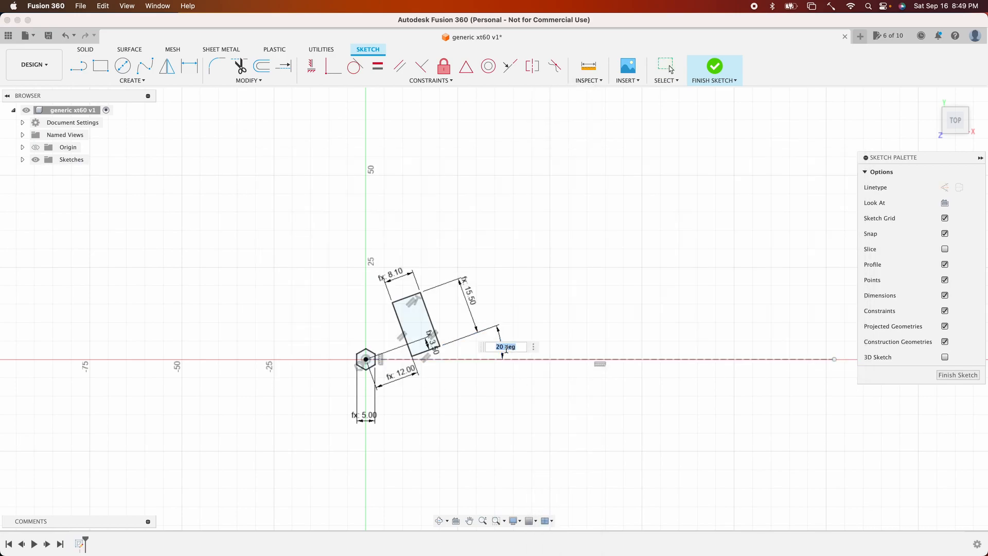
{"action": "type", "text": "PlugAngle"}
{"action": "key", "text": "Return"}
{"action": "key", "text": "Return"}
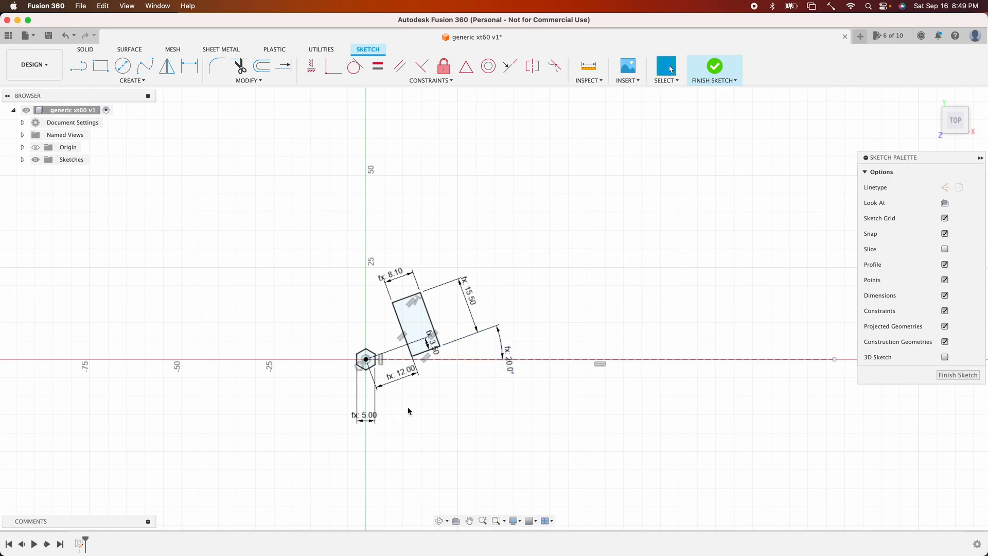
- Open the Parameters dialog and change PlugAngle's expression to 23 deg
{"action": "left_click", "coordinate": [245, 81]}
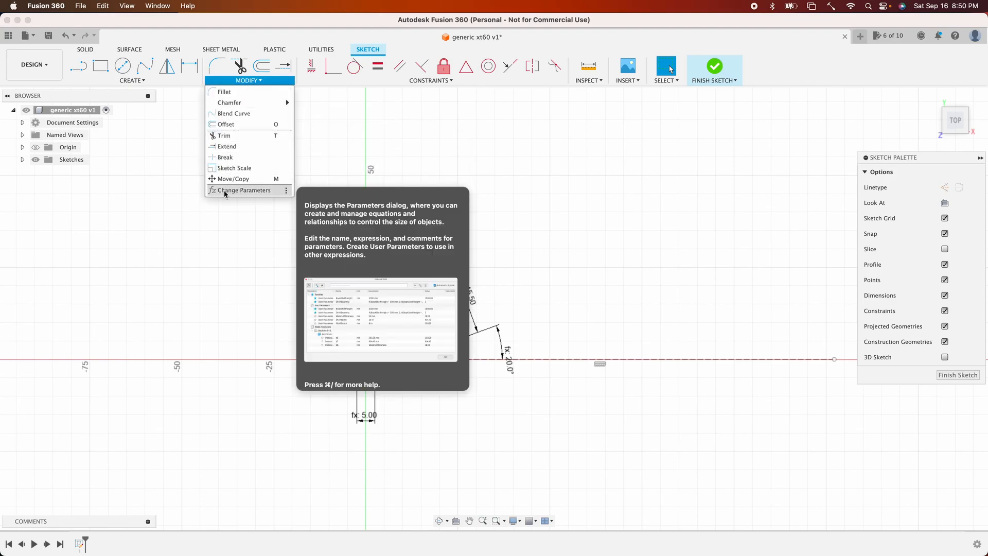
{"action": "left_click", "coordinate": [242, 191]}
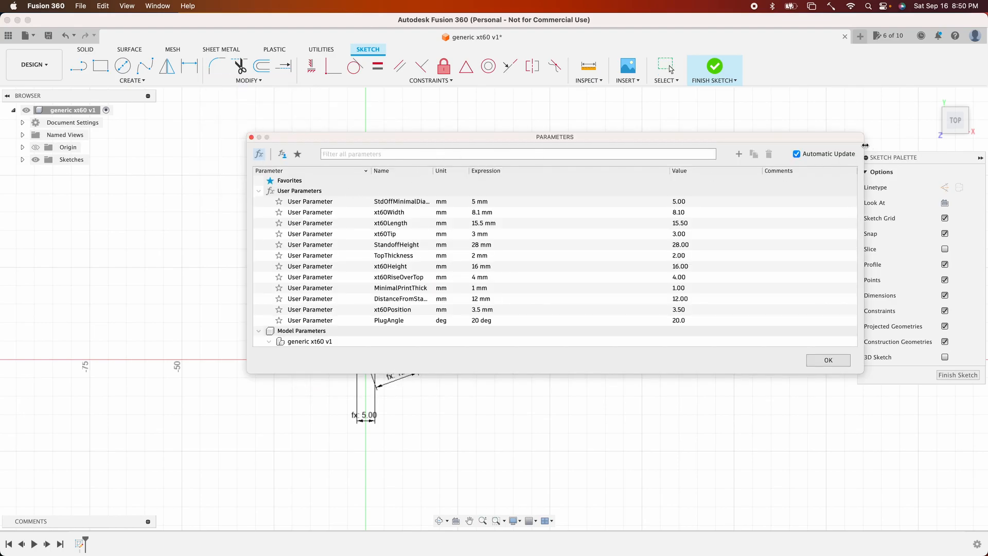
{"action": "mouse_move", "coordinate": [858, 142]}
{"action": "left_mouse_down"}
{"action": "mouse_move", "coordinate": [719, 44]}
{"action": "mouse_move", "coordinate": [752, 44]}
{"action": "left_mouse_up"}
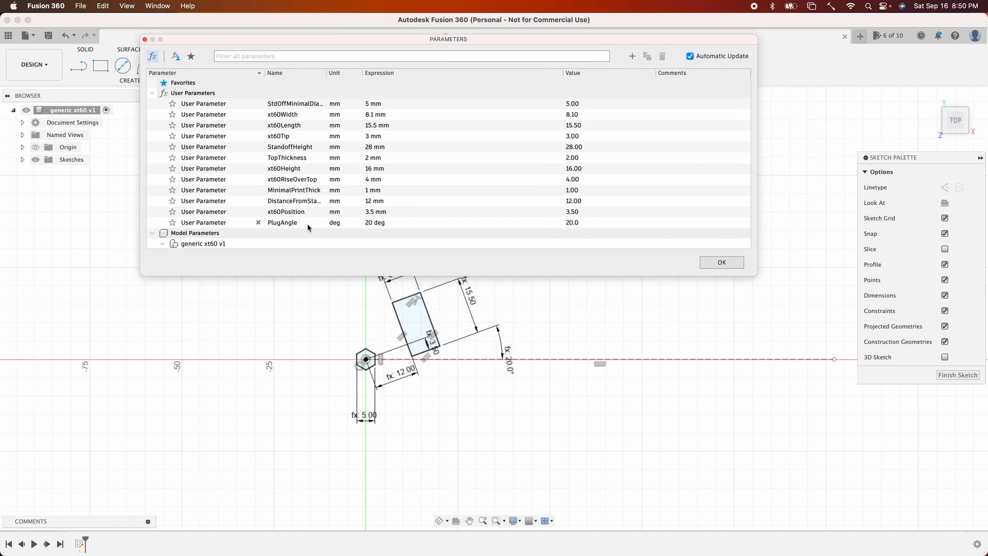
{"action": "double_click", "coordinate": [376, 225]}
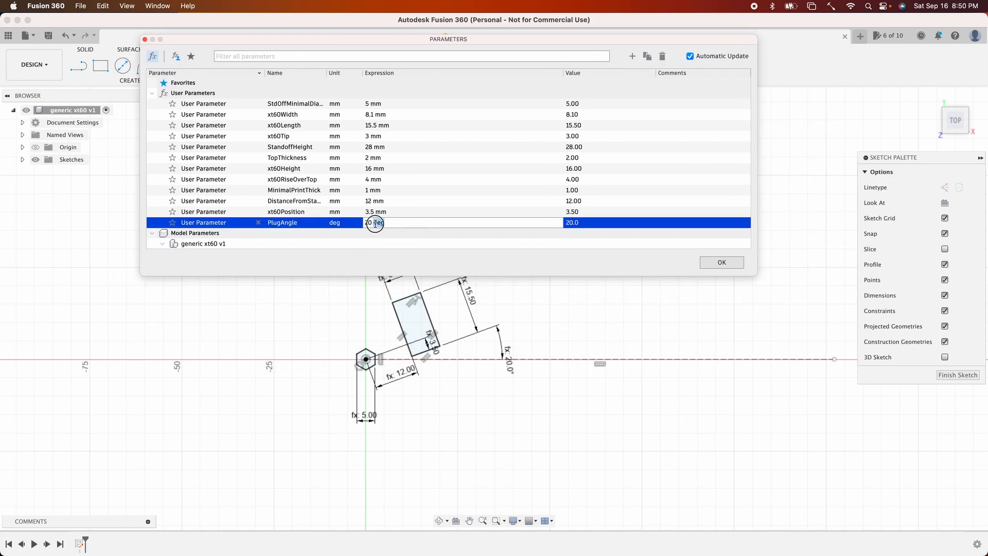
{"action": "key", "text": "BackSpace"}
{"action": "key", "text": "BackSpace"}
{"action": "type", "text": "3"}
{"action": "key", "text": "Return"}
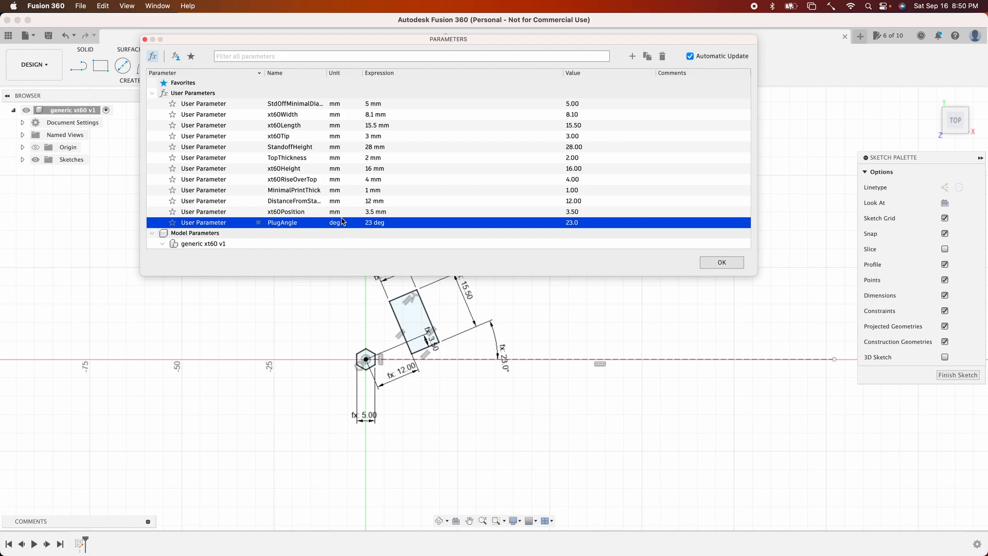
- Change DistanceFromStandoff to 15 mm and then back to 12 mm
{"action": "double_click", "coordinate": [369, 202]}
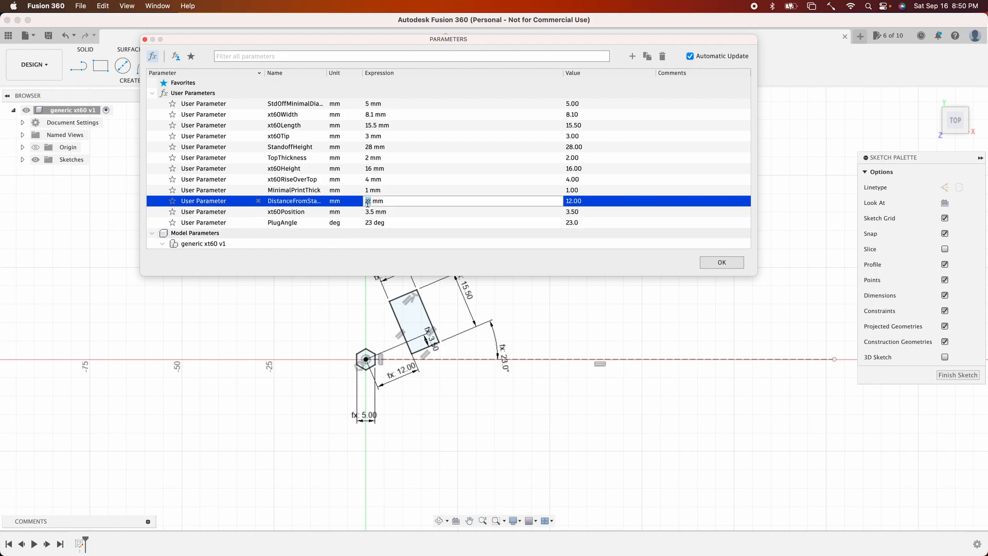
{"action": "type", "text": "1"}
{"action": "key", "text": "Return"}
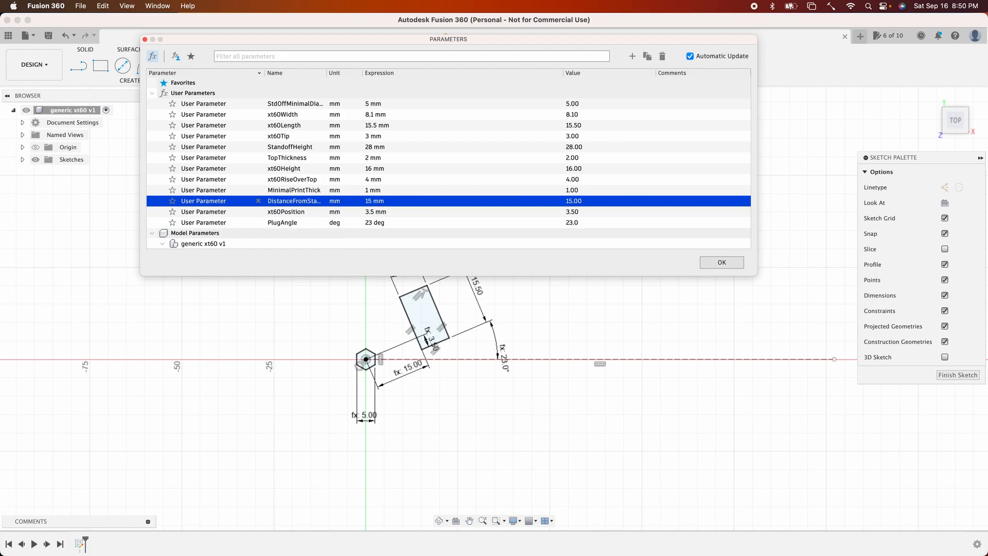
{"action": "double_click", "coordinate": [369, 203]}
{"action": "type", "text": "12"}
{"action": "key", "text": "Return"}
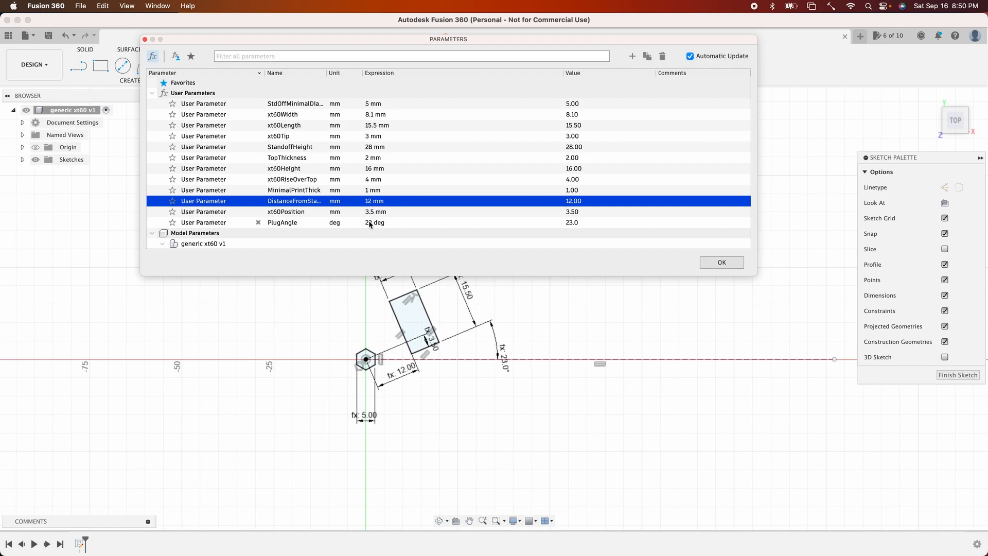
- Set PlugAngle back to 20 deg and close the Parameters dialog
{"action": "left_click", "coordinate": [369, 222]}
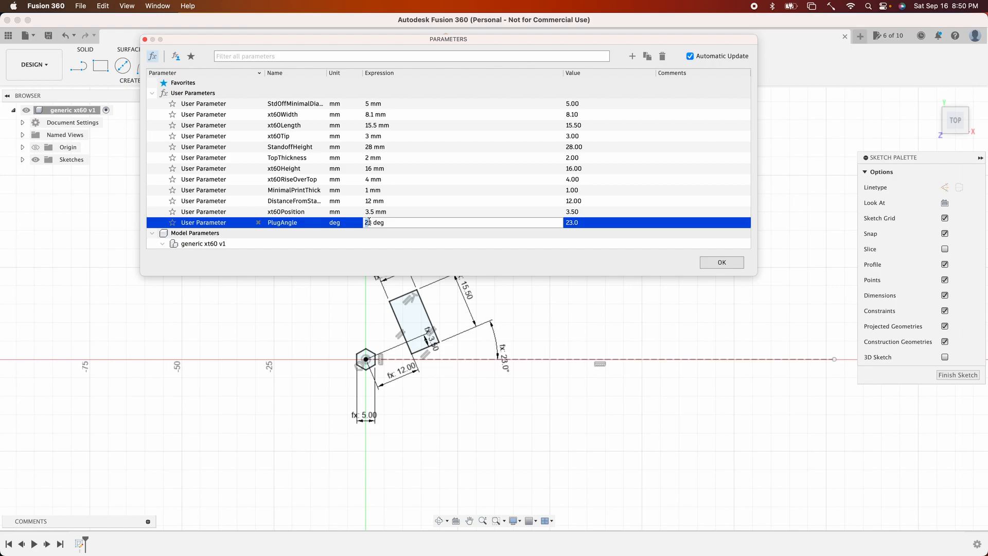
{"action": "key", "text": "Delete"}
{"action": "type", "text": "0"}
{"action": "key", "text": "Return"}
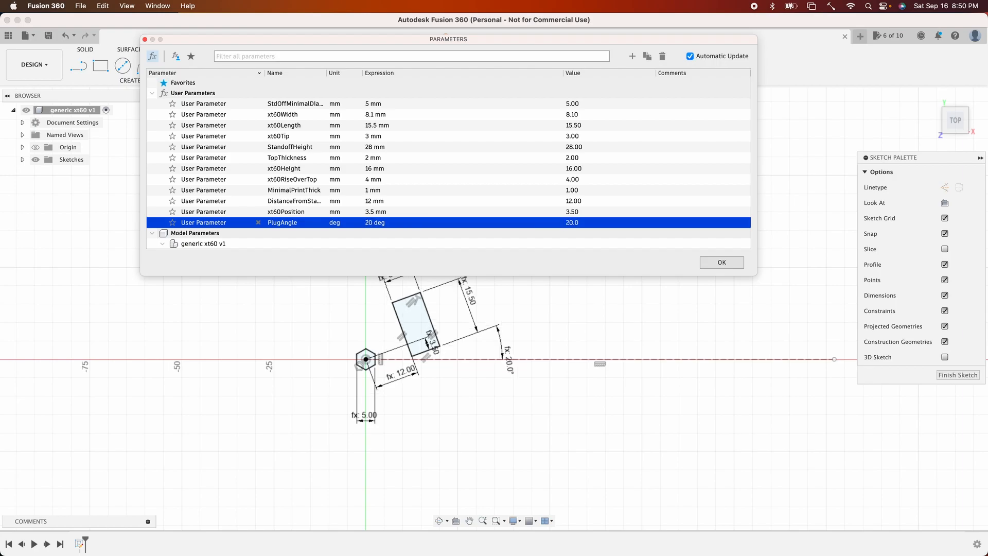
{"action": "left_click", "coordinate": [722, 263]}
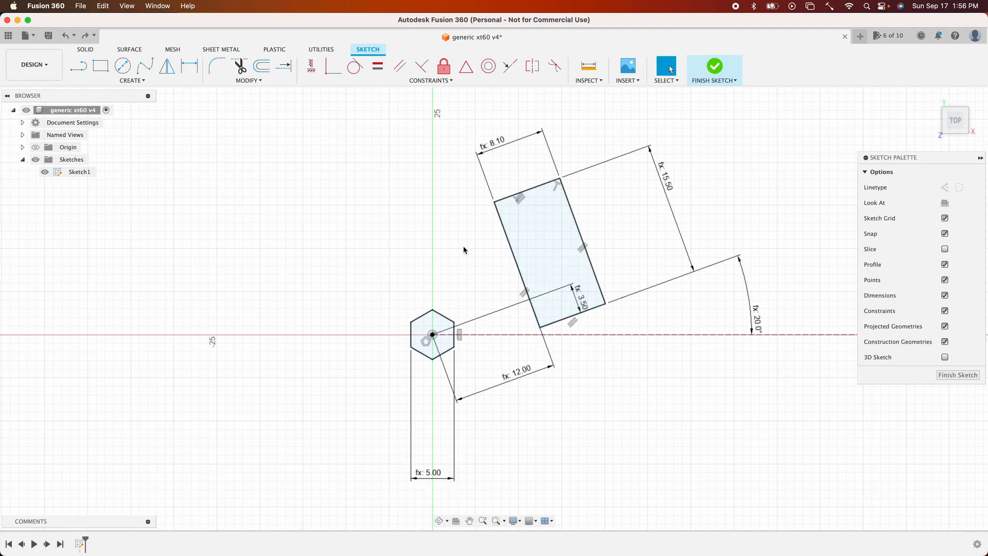
- Sketch two short lines cutting across the rectangle's top-left and top-right corners
{"action": "left_click", "coordinate": [142, 81]}
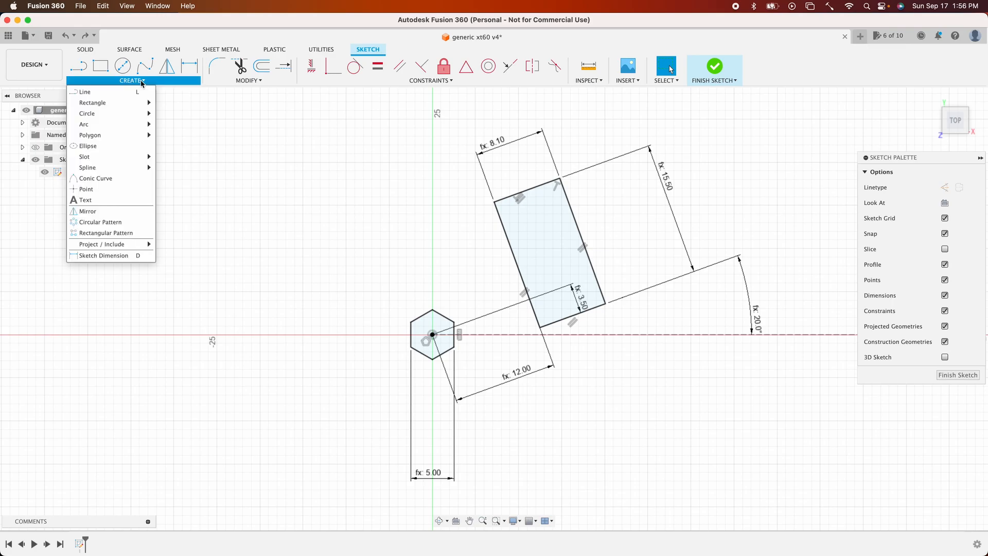
{"action": "left_click", "coordinate": [145, 82]}
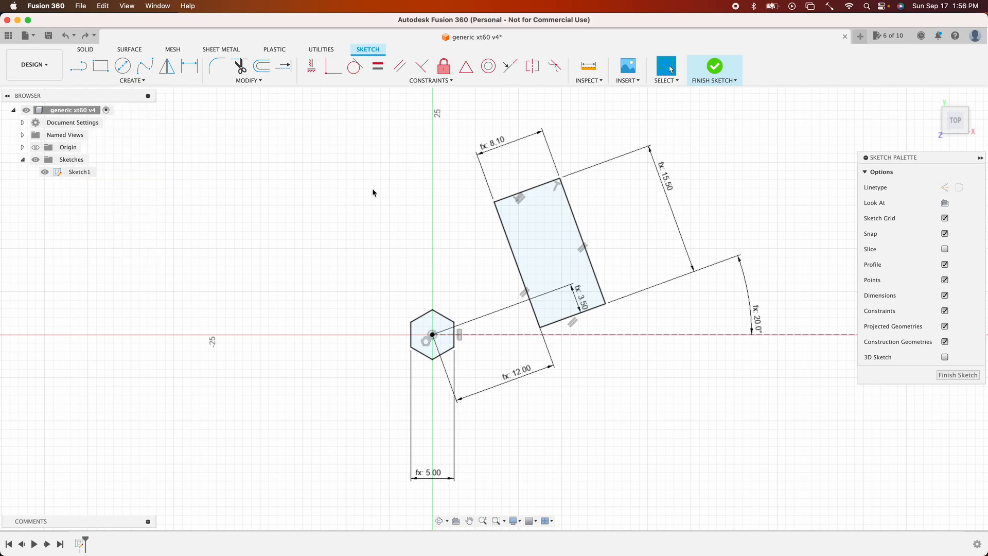
{"action": "key", "text": "l"}
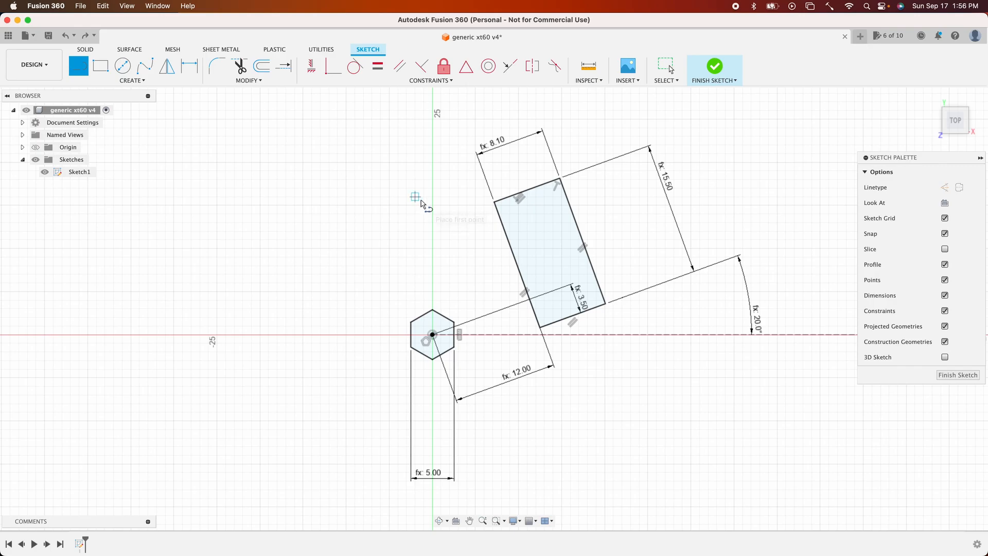
{"action": "left_click", "coordinate": [495, 202]}
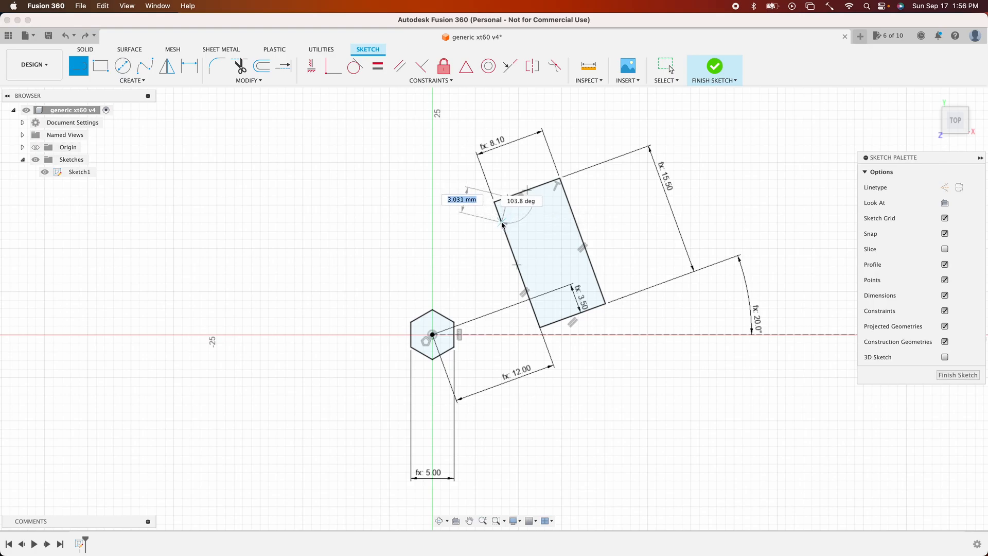
{"action": "left_click", "coordinate": [503, 224]}
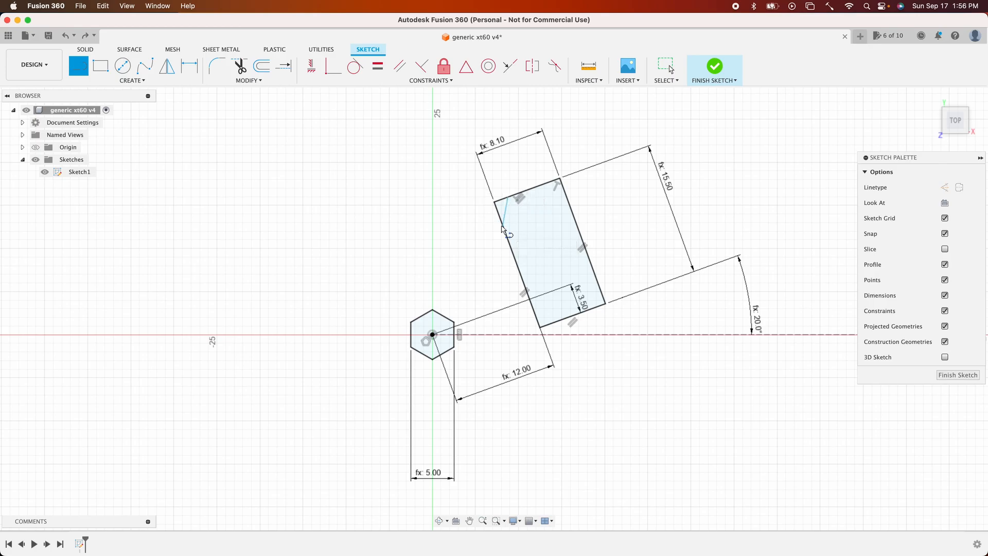
{"action": "left_click", "coordinate": [539, 187]}
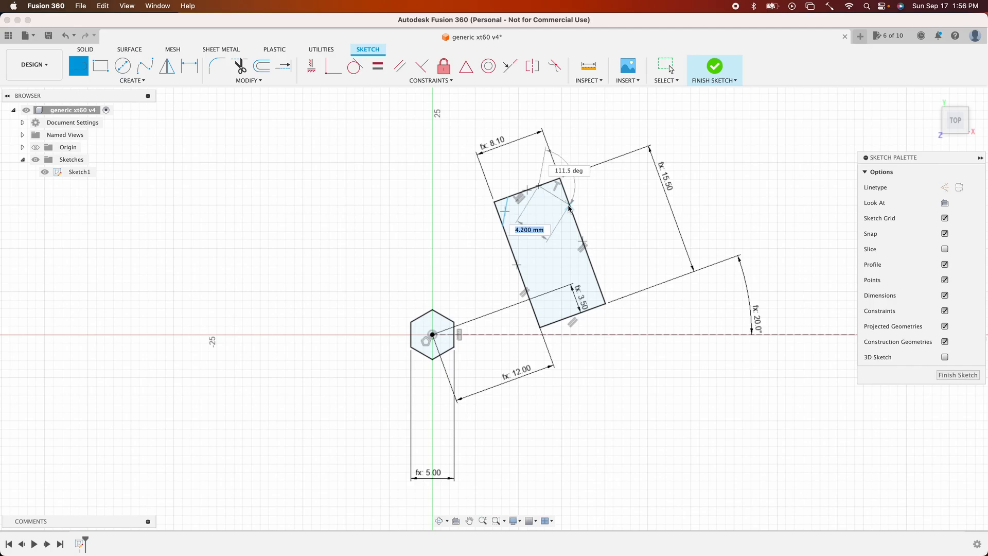
{"action": "left_click", "coordinate": [568, 199]}
- Dimension the angle between the top-left corner line and the rectangle's long side as 45 deg
{"action": "key", "text": "d"}
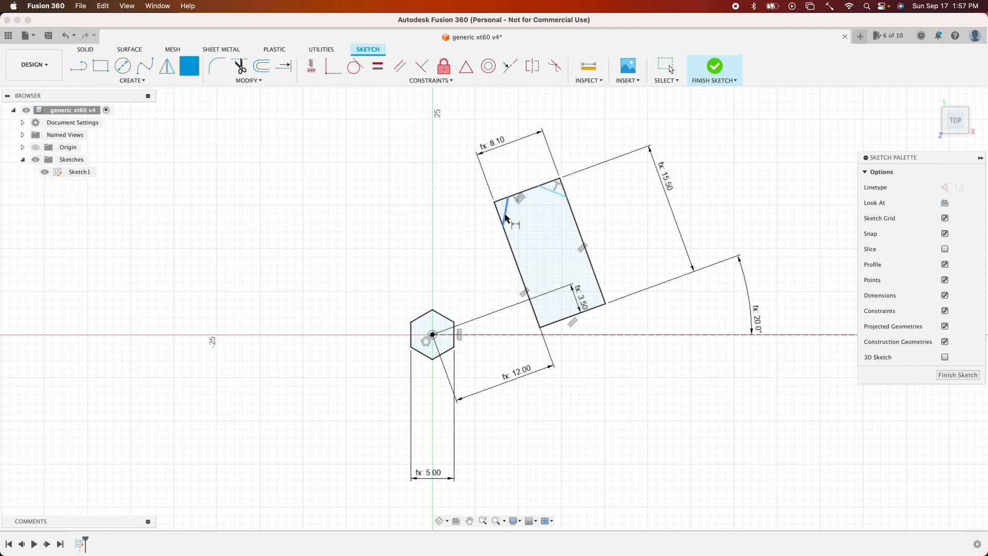
{"action": "left_click", "coordinate": [499, 216]}
{"action": "left_click", "coordinate": [507, 206]}
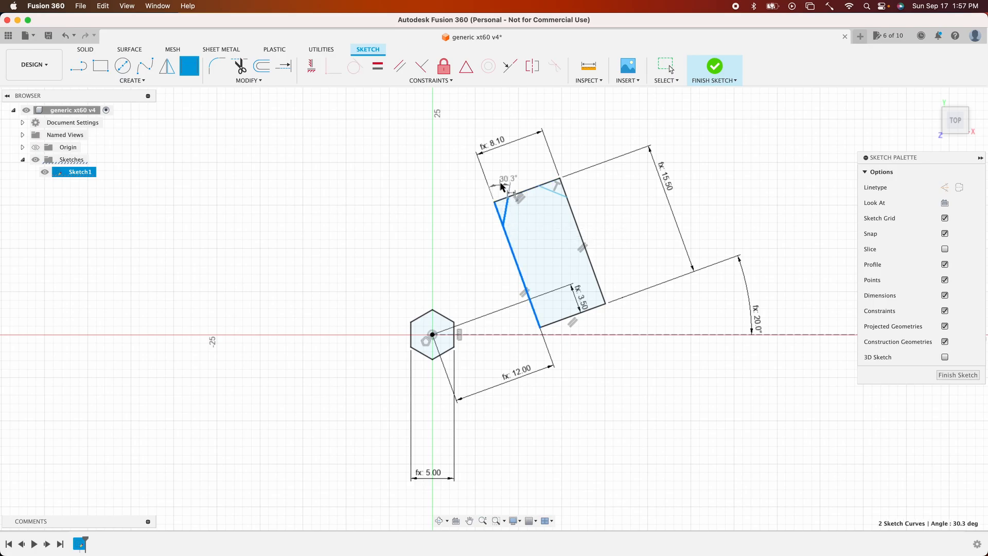
{"action": "left_click", "coordinate": [500, 183]}
{"action": "type", "text": "4"}
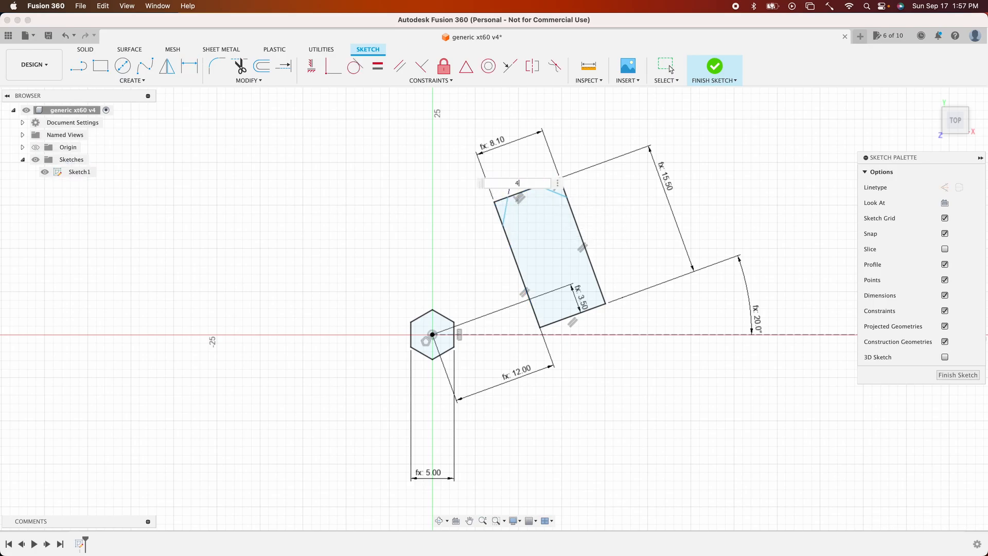
{"action": "type", "text": "5"}
{"action": "key", "text": "Return"}
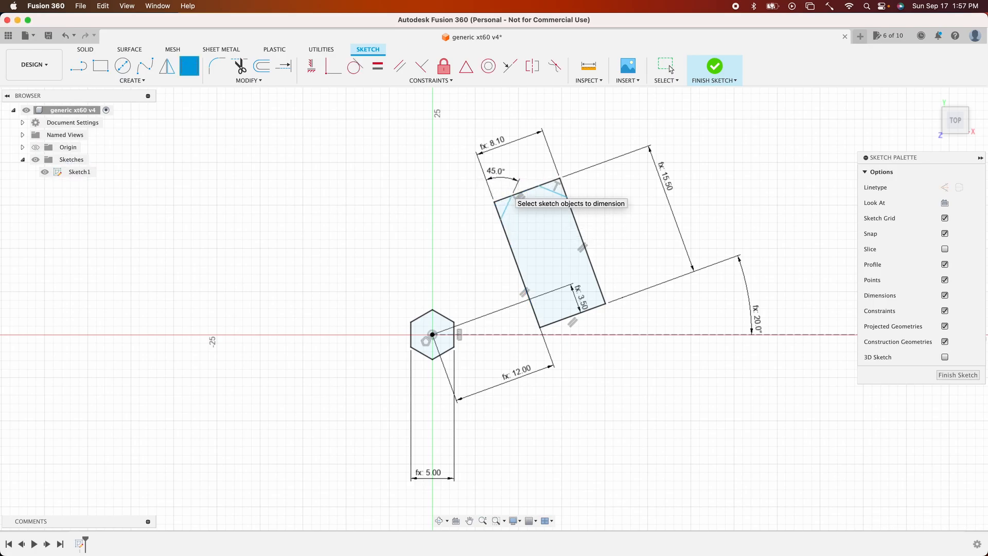
- Dimension the angle of the top-right corner line against the other long side as 45 deg
{"action": "left_click", "coordinate": [558, 199]}
{"action": "left_click", "coordinate": [571, 206]}
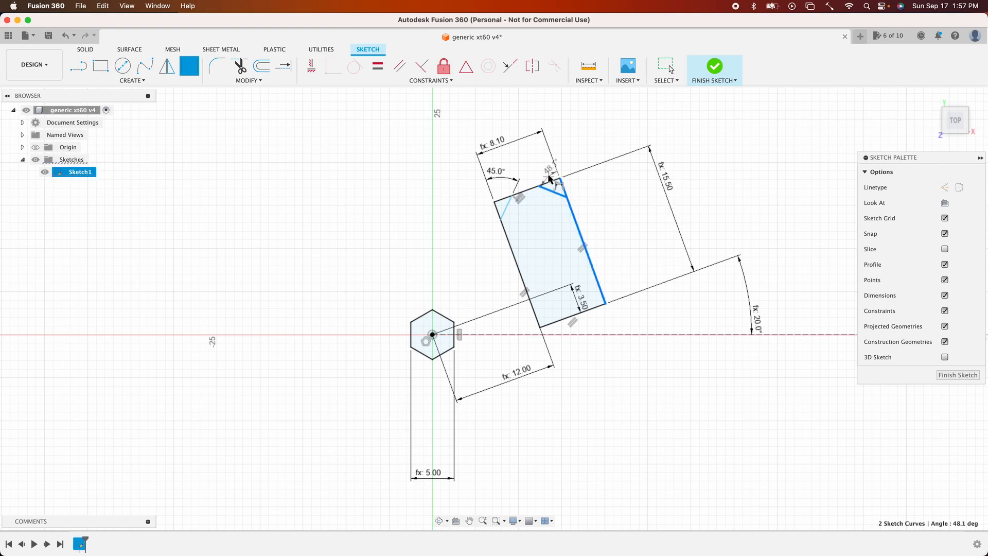
{"action": "left_click", "coordinate": [541, 172]}
{"action": "type", "text": "4"}
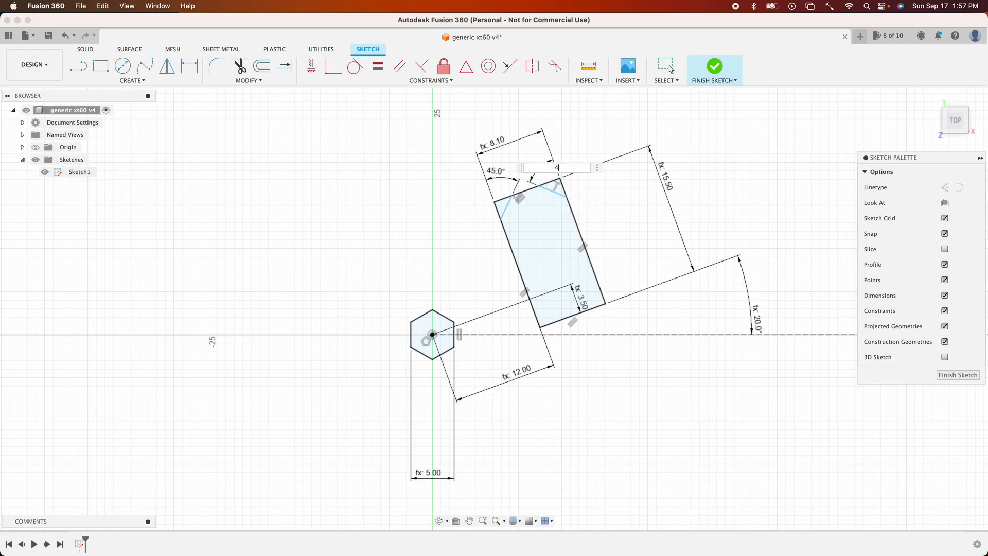
{"action": "type", "text": "5"}
{"action": "key", "text": "Return"}
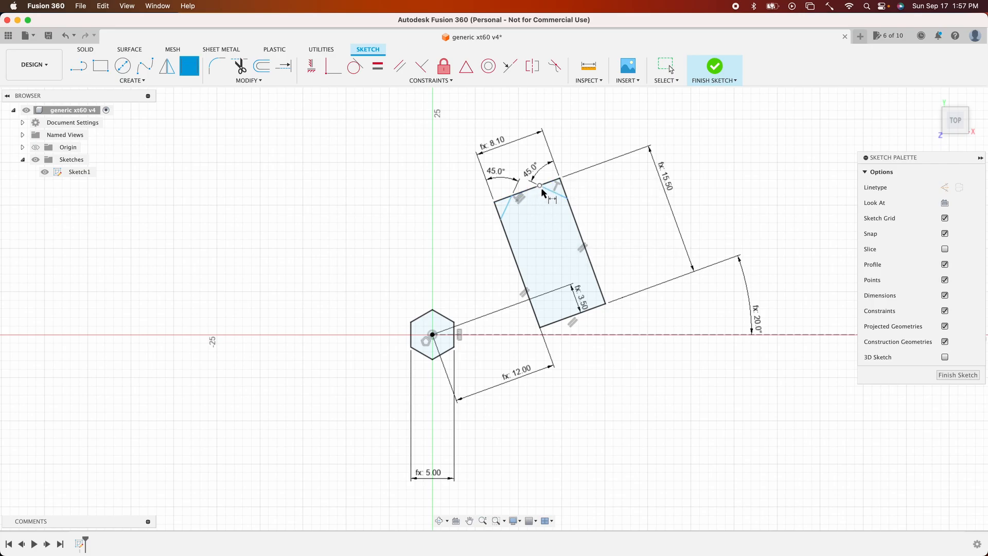
- Dimension the distance between the two corner lines' inner endpoints and link it to the xt60Tip parameter
{"action": "key", "text": "Escape"}
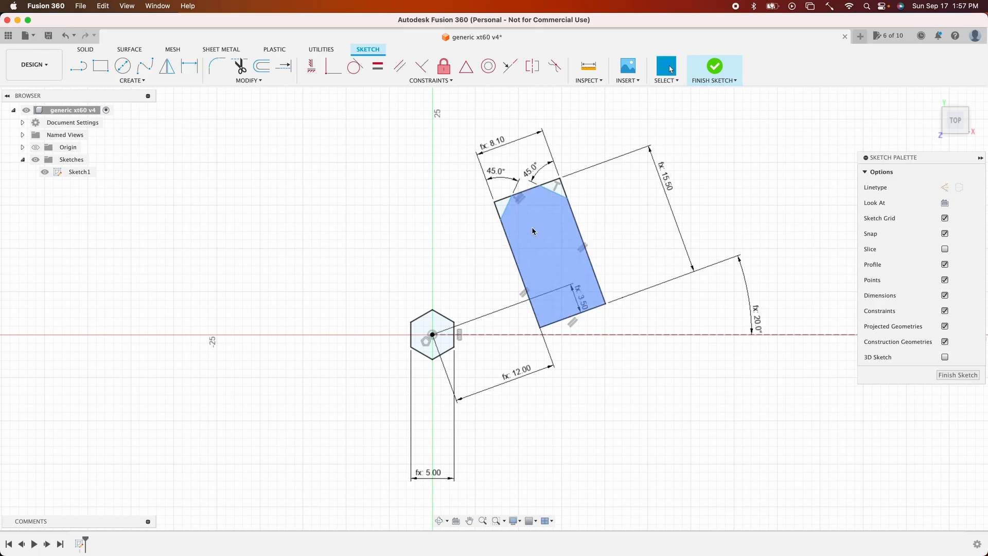
{"action": "key", "text": "d"}
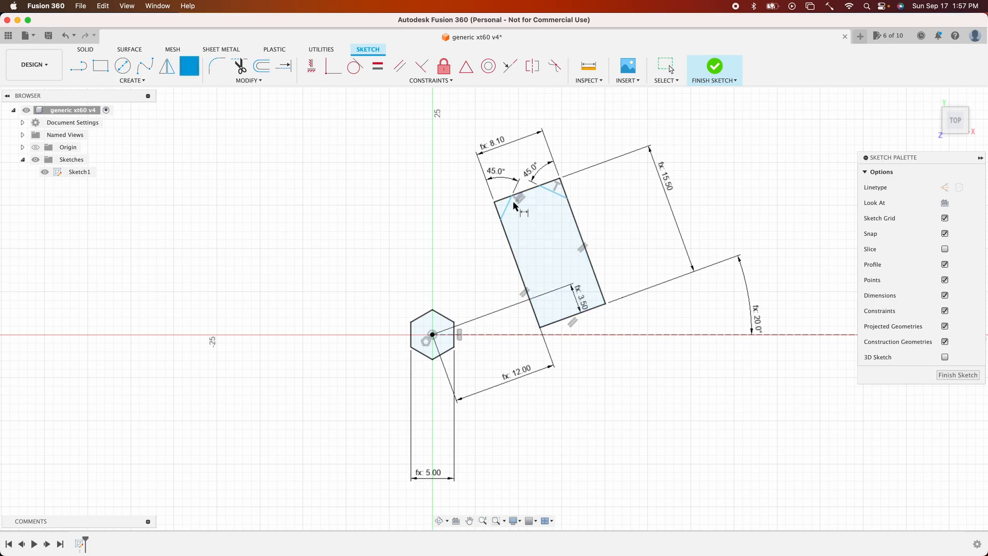
{"action": "left_click", "coordinate": [511, 196]}
{"action": "left_click", "coordinate": [539, 186]}
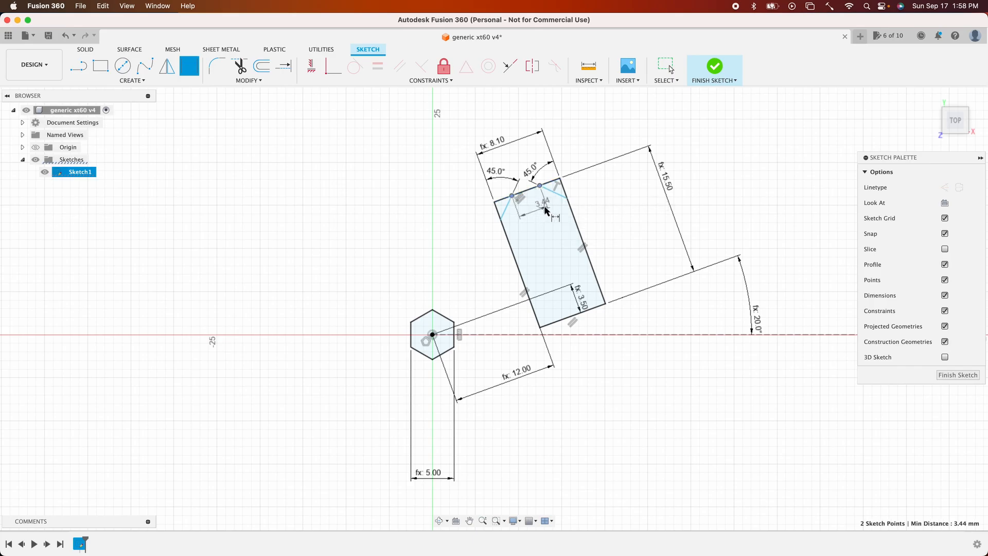
{"action": "left_click", "coordinate": [545, 210]}
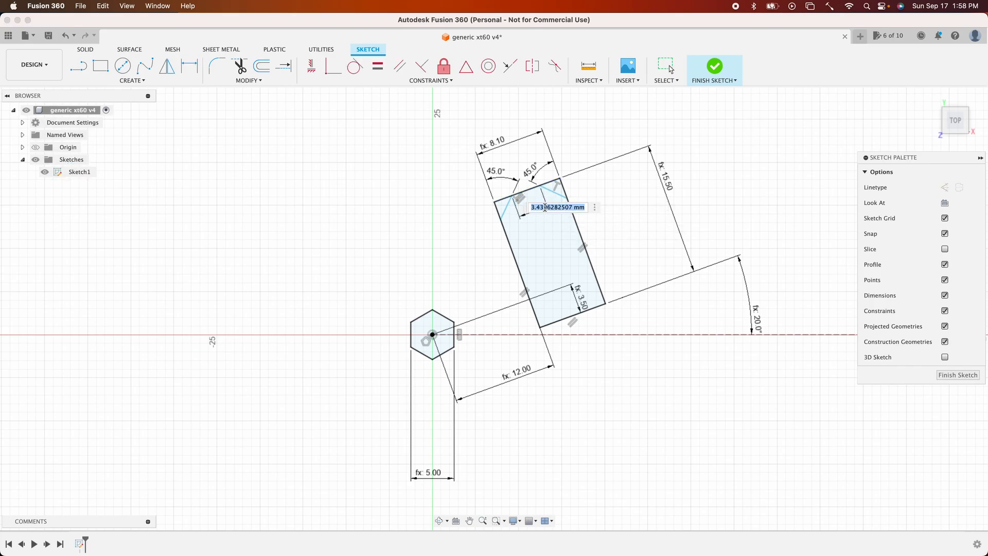
{"action": "type", "text": "xt"}
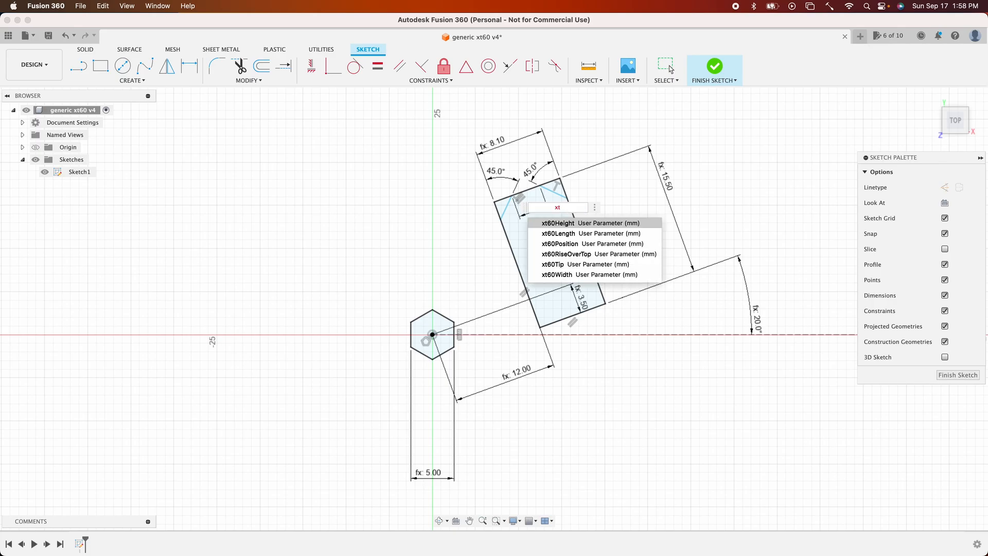
{"action": "left_click", "coordinate": [558, 268]}
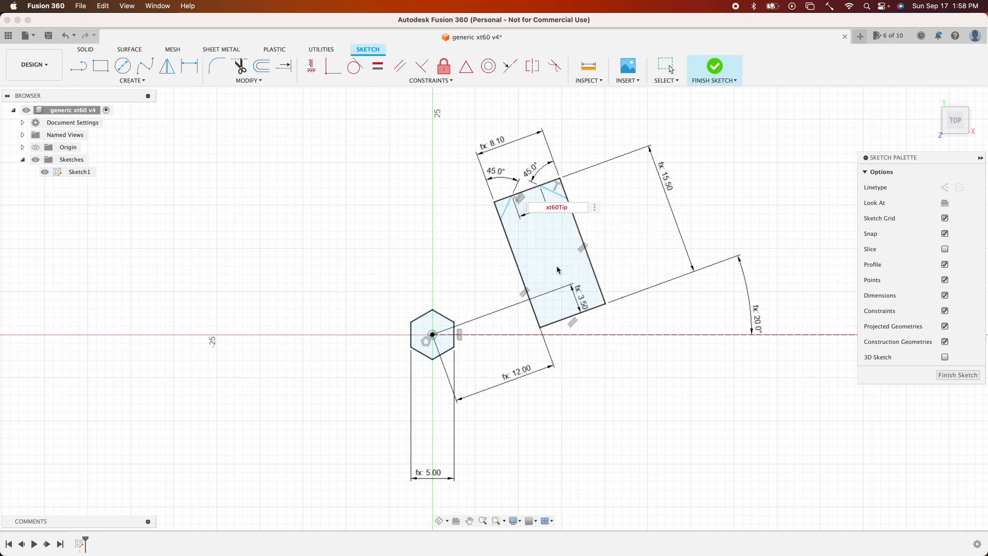
{"action": "key", "text": "Return"}
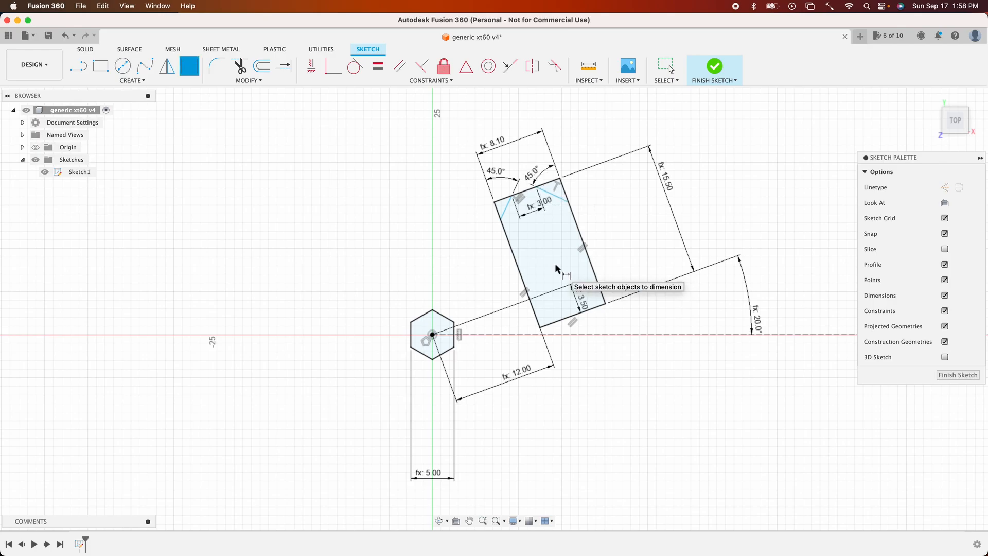
{"action": "key", "text": "Escape"}
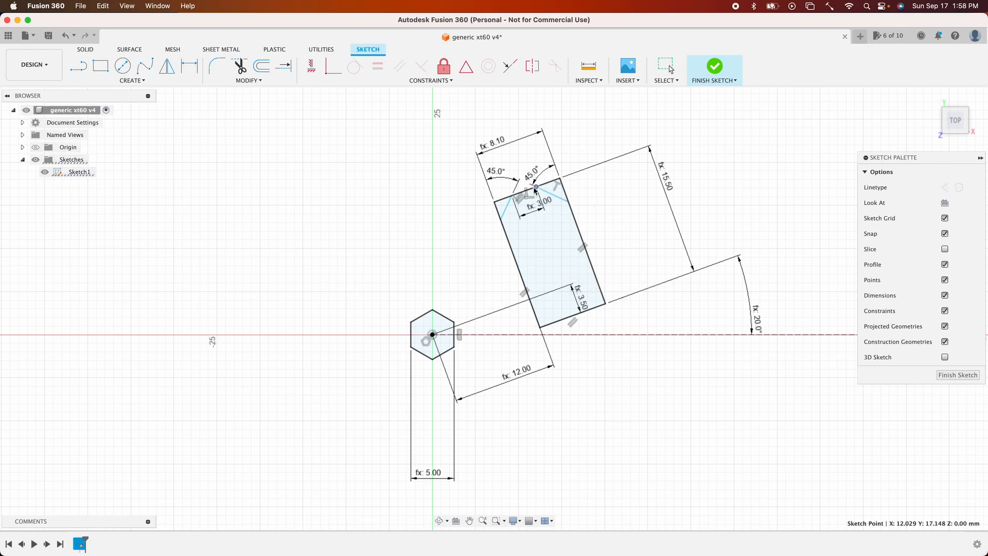
- Dimension the left corner cut's offset along the top edge with the expression (xt60Width - xt60Tip) / 2
{"action": "left_click", "coordinate": [519, 194]}
{"action": "key", "text": "d"}
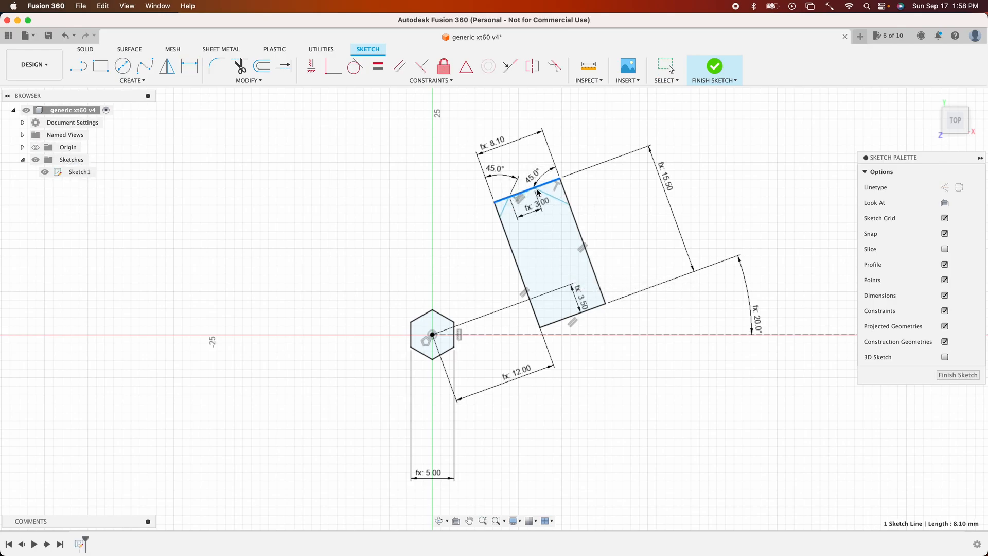
{"action": "left_click", "coordinate": [509, 196]}
{"action": "left_click", "coordinate": [504, 231]}
{"action": "left_click", "coordinate": [524, 254]}
{"action": "type", "text": "xt60Width"}
{"action": "key", "text": "Down"}
{"action": "key", "text": "Down"}
{"action": "key", "text": "Down"}
{"action": "key", "text": "Down"}
{"action": "key", "text": "Down"}
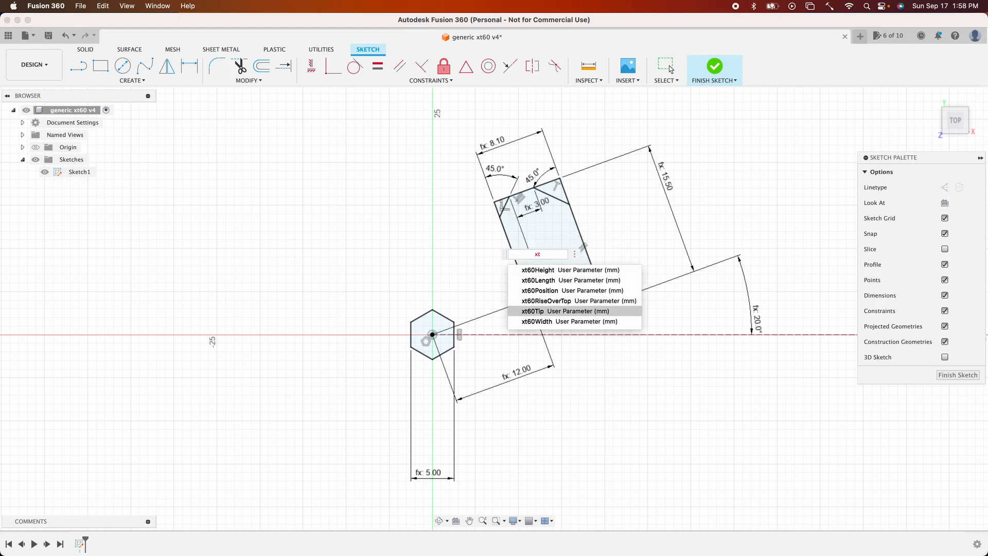
{"action": "key", "text": "Return"}
{"action": "type", "text": "-xt"}
{"action": "key", "text": "Down"}
{"action": "key", "text": "Down"}
{"action": "key", "text": "Down"}
{"action": "key", "text": "Return"}
{"action": "key", "text": "Home"}
{"action": "type", "text": "("}
{"action": "key", "text": "End"}
{"action": "type", "text": ") /2"}
{"action": "key", "text": "Return"}
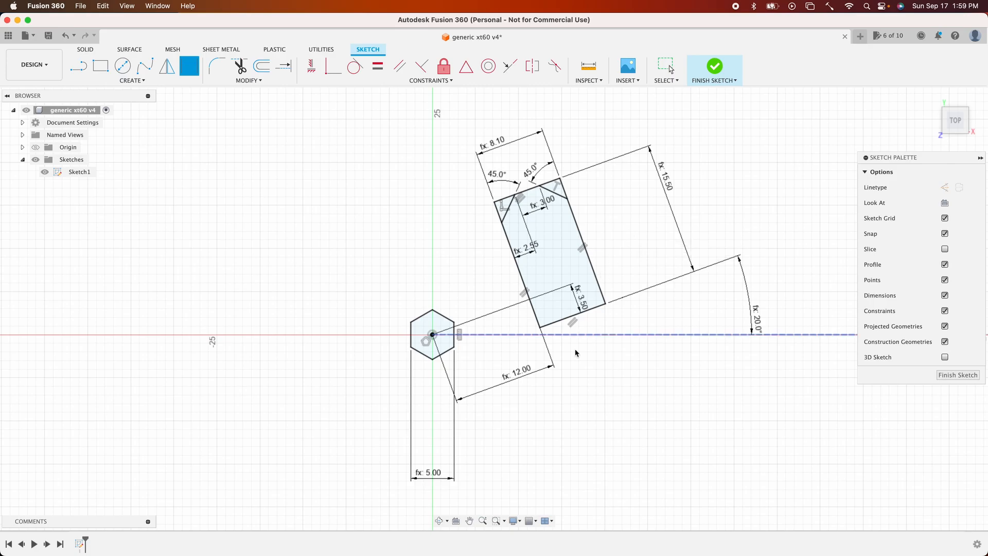
- Trim away the rectangle's corner pieces outside the two angled lines to form the tapered top
{"action": "left_click", "coordinate": [239, 66]}
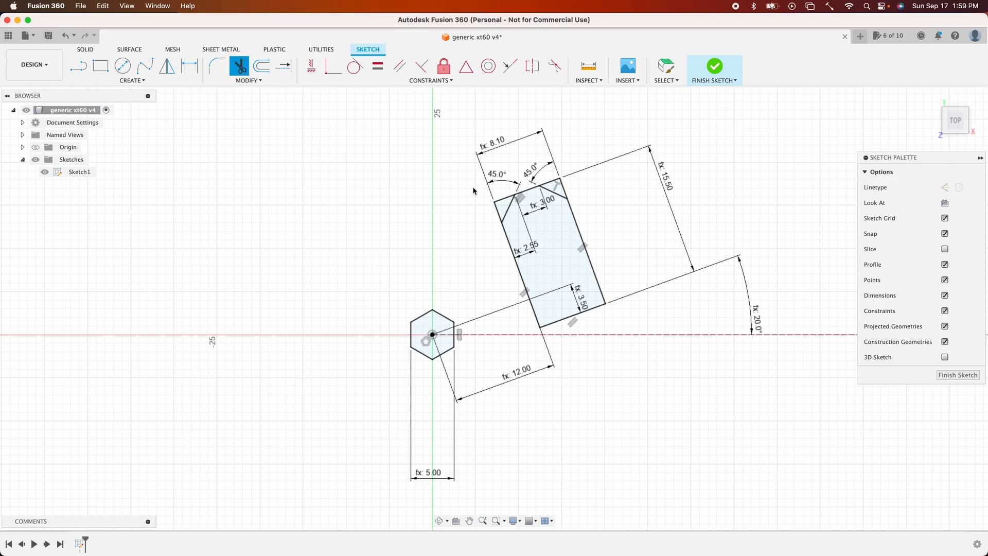
{"action": "left_click", "coordinate": [500, 214]}
{"action": "left_click", "coordinate": [507, 199]}
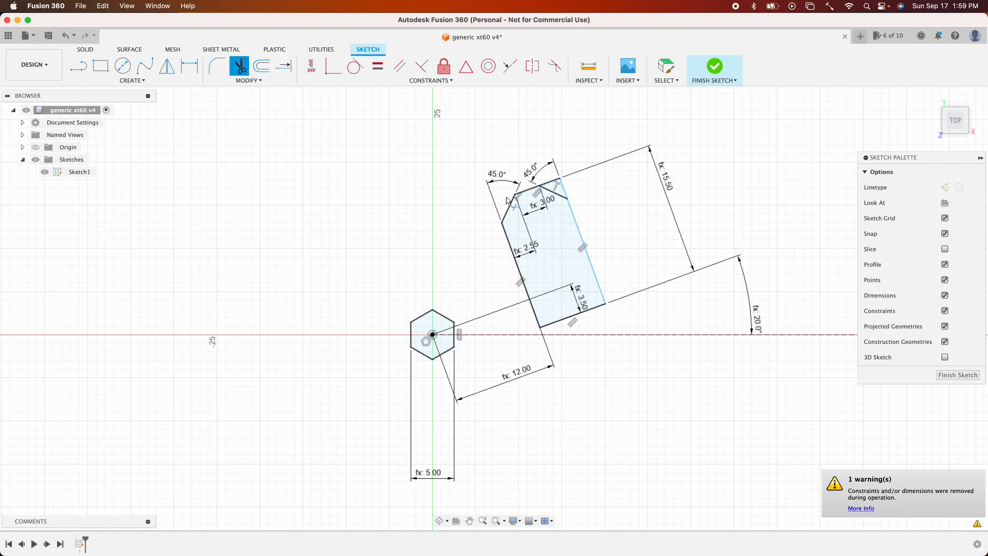
{"action": "left_click", "coordinate": [549, 182]}
{"action": "left_click", "coordinate": [563, 190]}
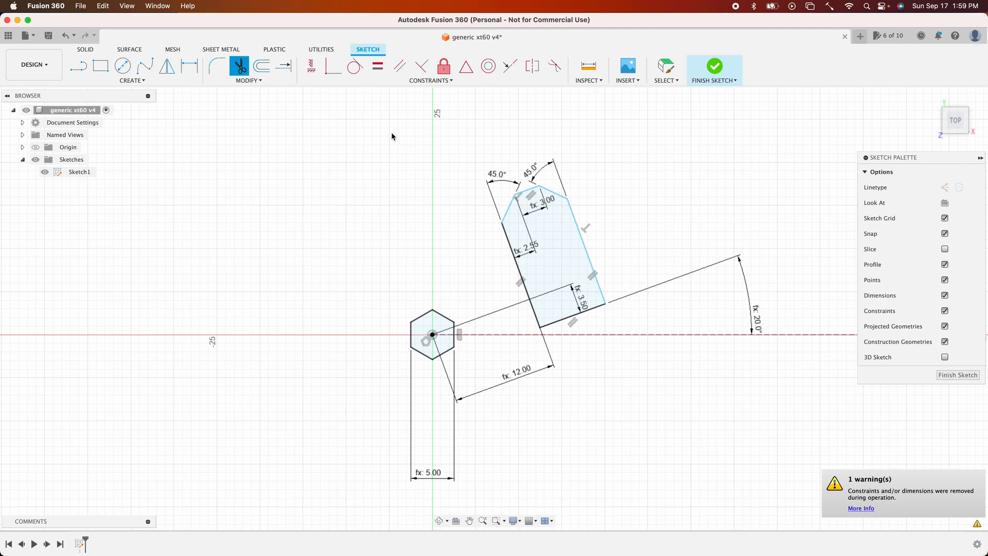
{"action": "key", "text": "Escape"}
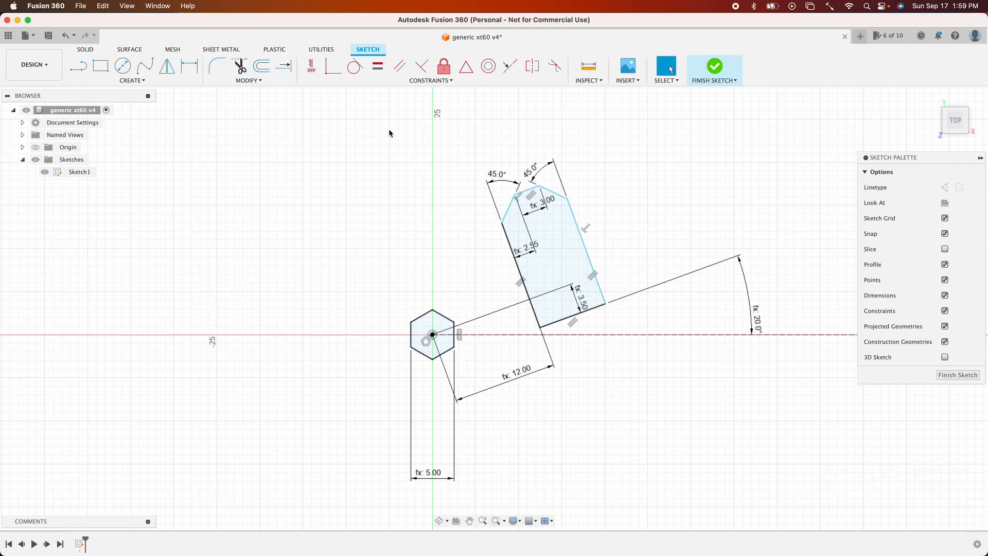
- Dimension the length from the tapered top edge to the bottom edge and link it to xt60Length
{"action": "key", "text": "d"}
{"action": "left_click", "coordinate": [533, 191]}
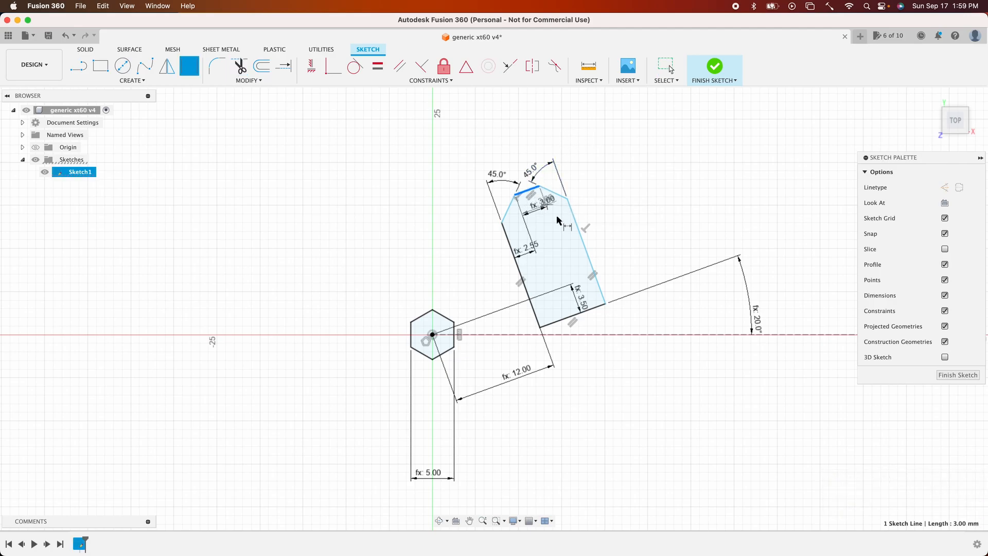
{"action": "left_click", "coordinate": [575, 320]}
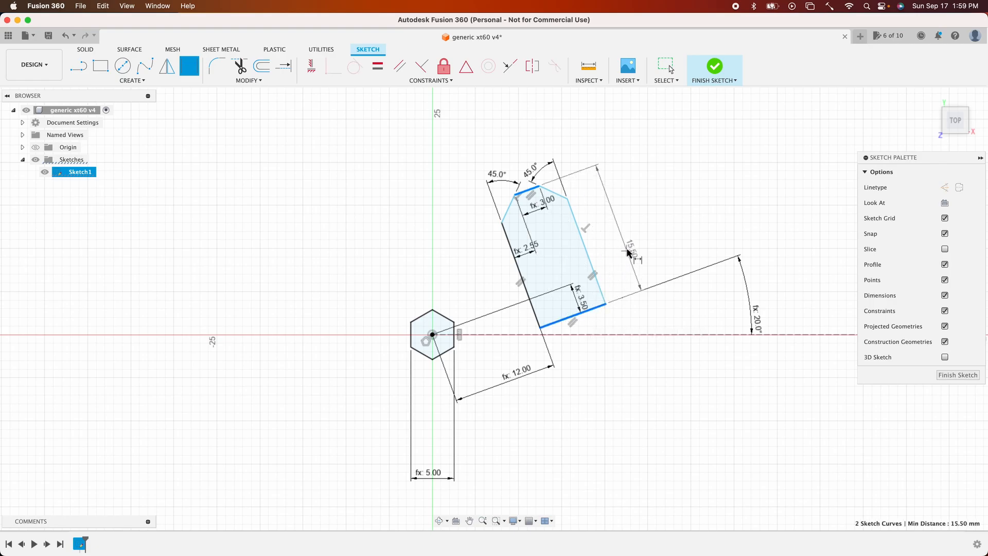
{"action": "left_click", "coordinate": [626, 242]}
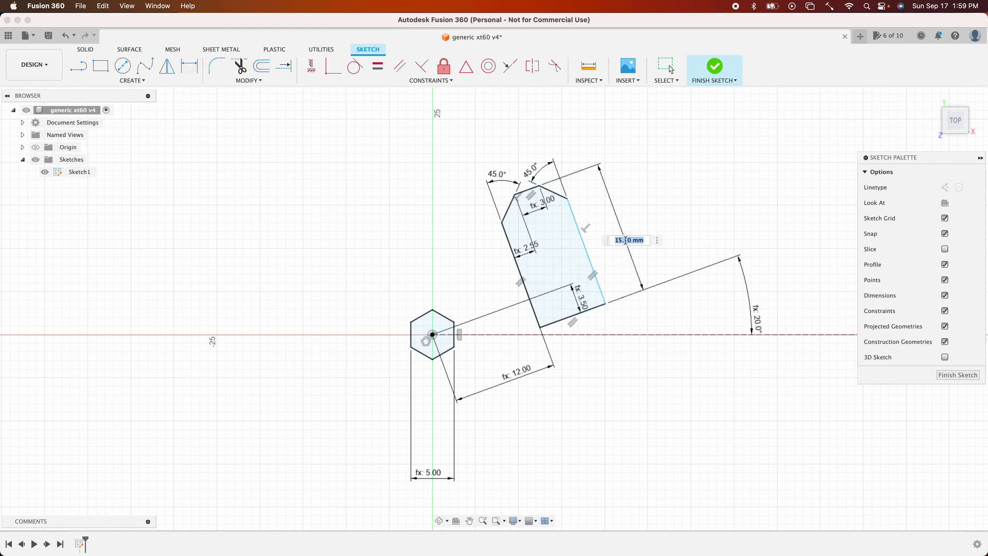
{"action": "type", "text": "xt"}
{"action": "key", "text": "Down"}
{"action": "key", "text": "Return"}
{"action": "key", "text": "Return"}
- Dimension the width between the two long sides and link it to the xt60Width parameter
{"action": "left_click", "coordinate": [604, 298]}
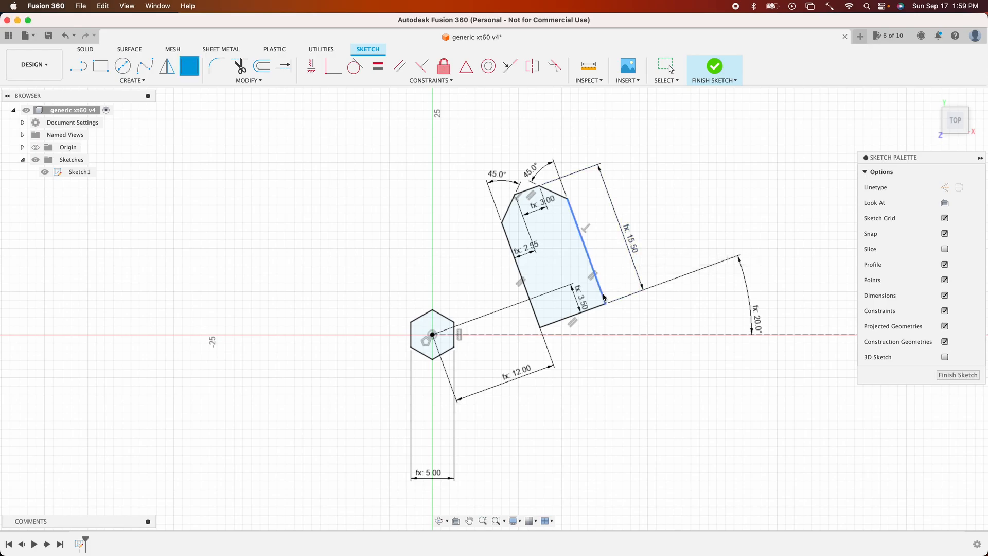
{"action": "left_click", "coordinate": [538, 318]}
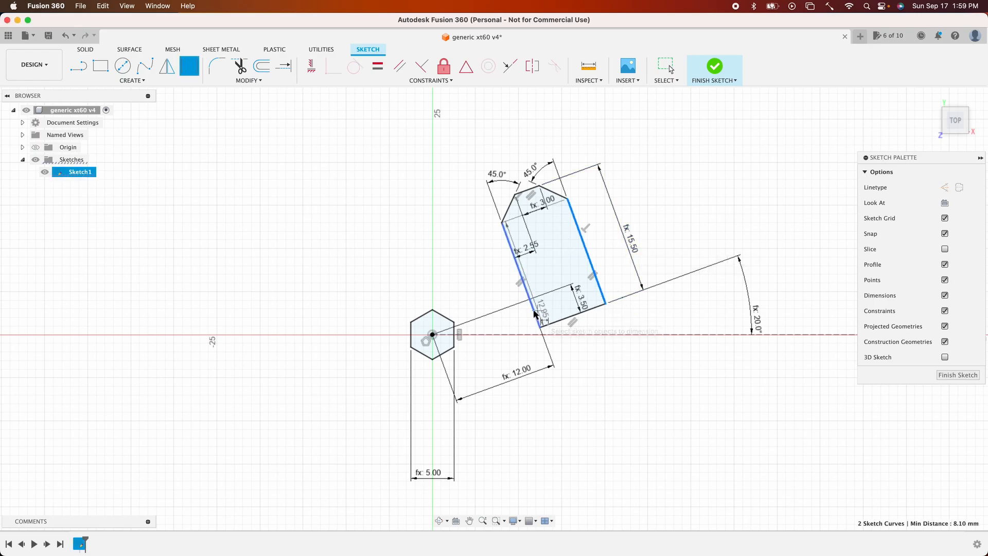
{"action": "left_click", "coordinate": [584, 339]}
{"action": "type", "text": "xt60"}
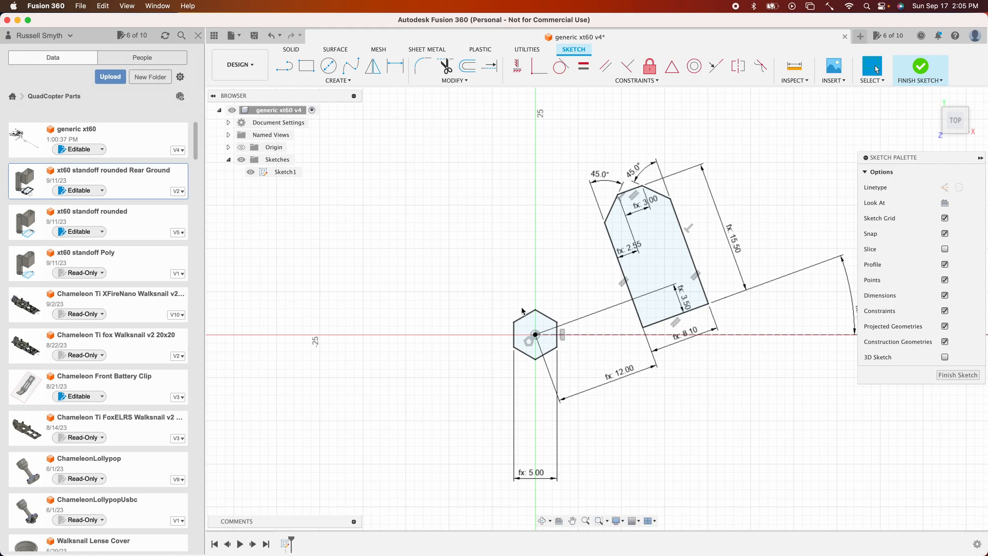
- Add a user parameter named margin with an expression of .5 mm
{"action": "left_click", "coordinate": [537, 354]}
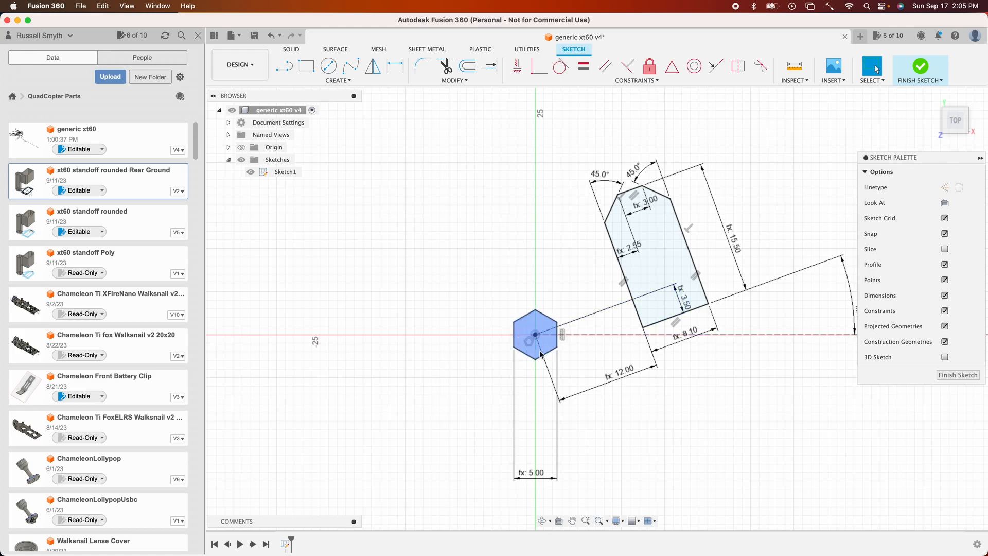
{"action": "left_click", "coordinate": [452, 80]}
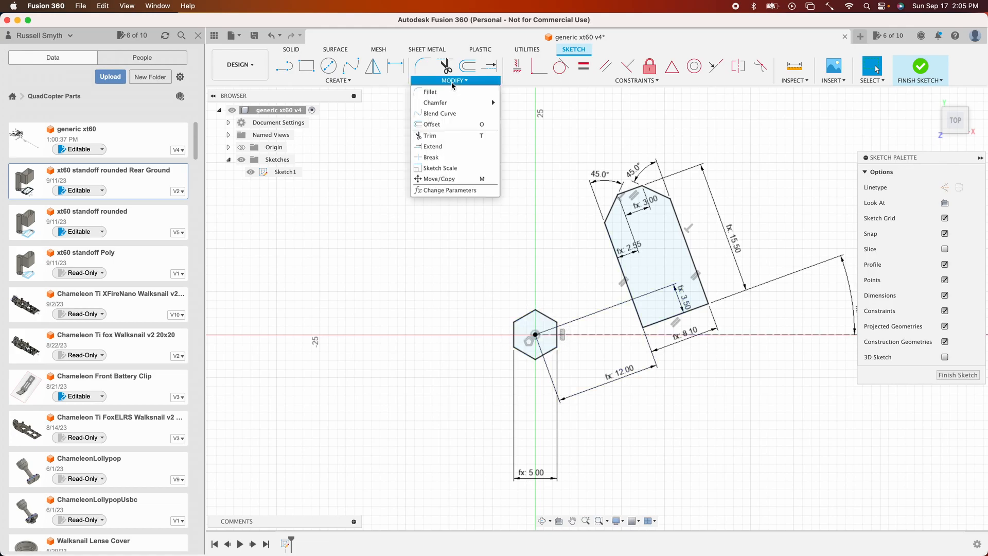
{"action": "left_click", "coordinate": [446, 191]}
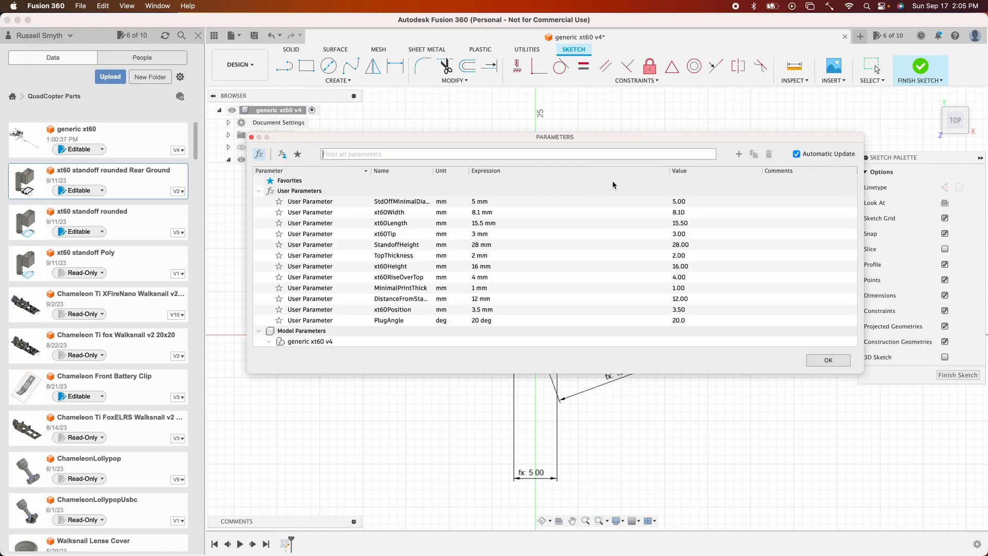
{"action": "left_click", "coordinate": [739, 155]}
{"action": "type", "text": "margin"}
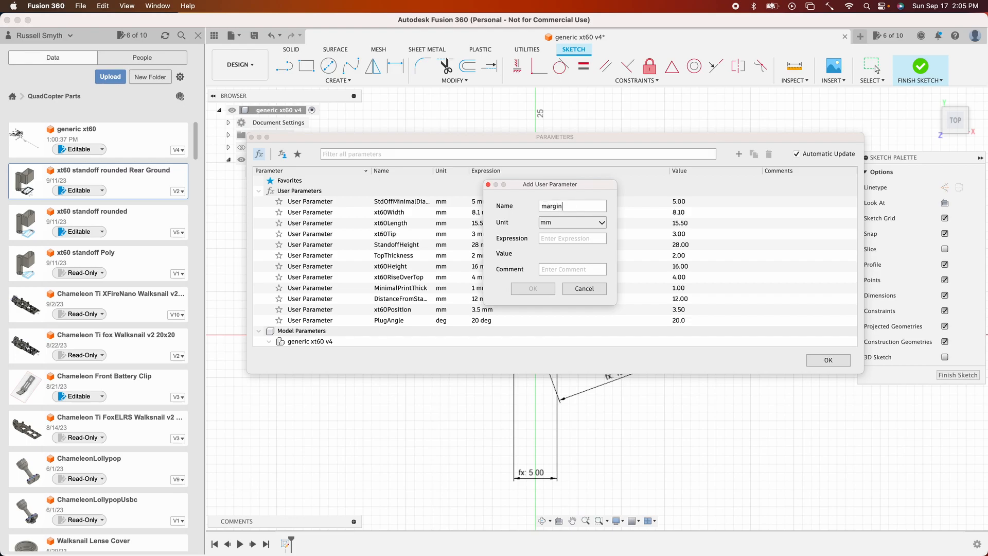
{"action": "key", "text": "Tab"}
{"action": "type", "text": ".5"}
{"action": "left_click", "coordinate": [537, 289]}
{"action": "left_click", "coordinate": [818, 357]}
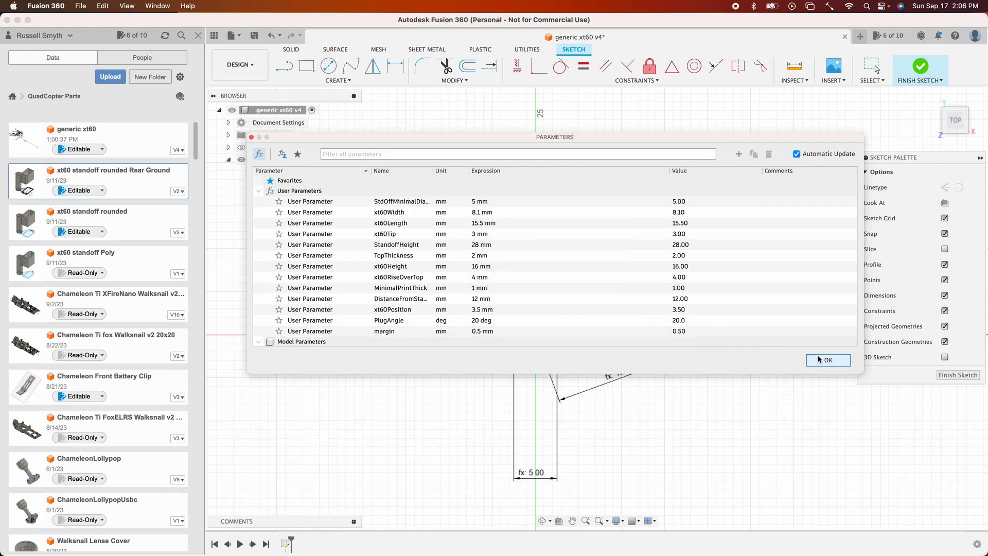
- Offset the hexagon outward by the margin parameter
{"action": "left_click", "coordinate": [468, 66]}
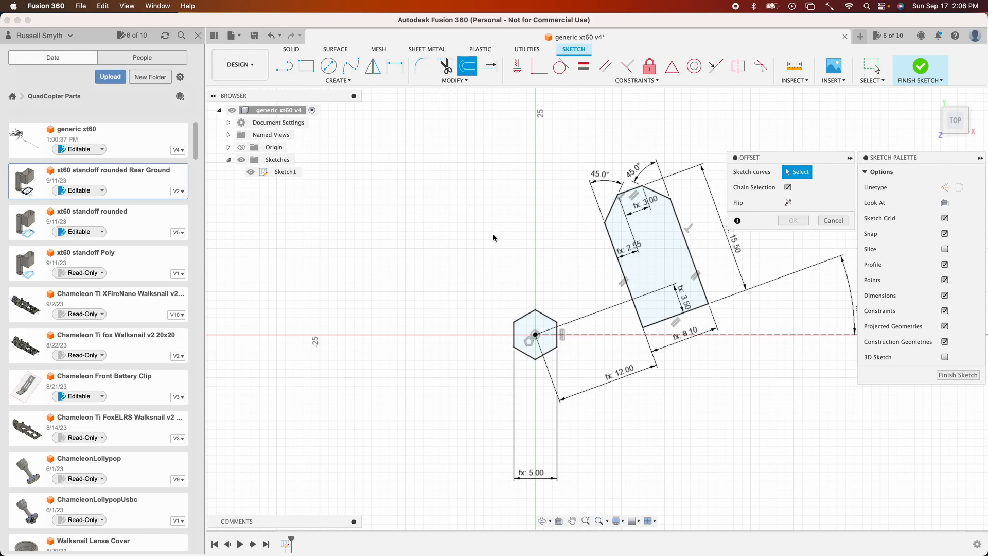
{"action": "left_click", "coordinate": [531, 317]}
{"action": "type", "text": "margin"}
{"action": "key", "text": "Return"}
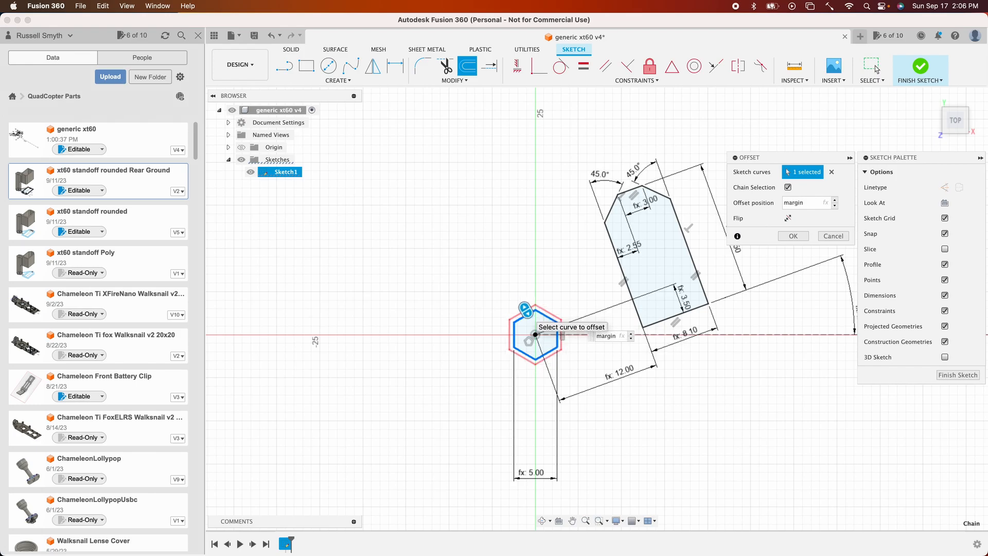
{"action": "key", "text": "Return"}
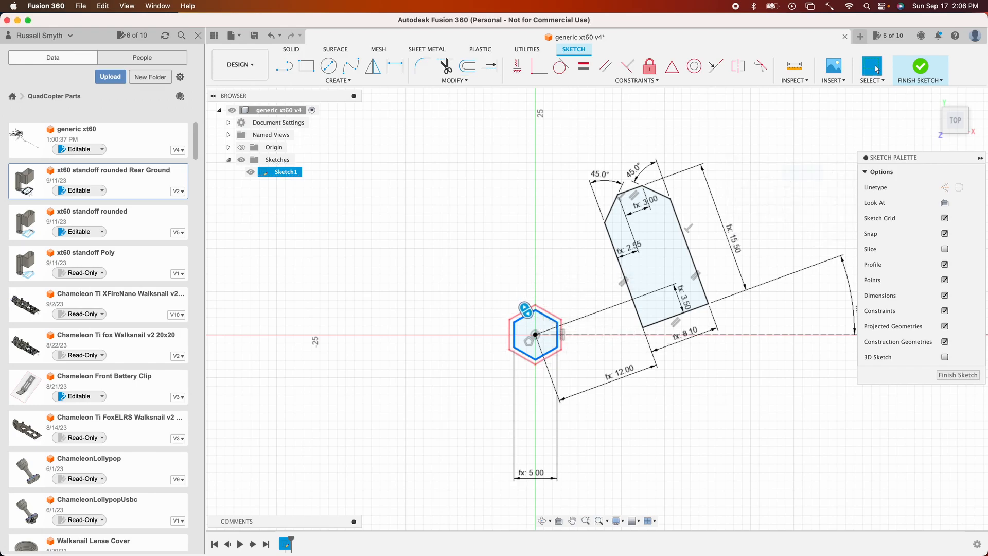
- Offset the margin hexagon outward by MinimalPrintThick+margin
{"action": "scroll", "coordinate": [502, 275], "scroll_direction": "up", "scroll_amount": 3}
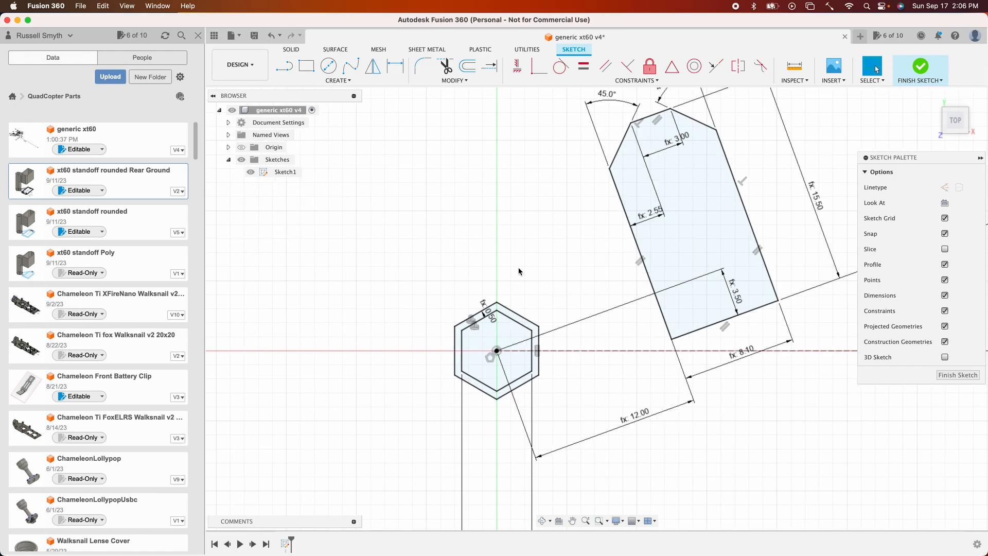
{"action": "left_click", "coordinate": [467, 66]}
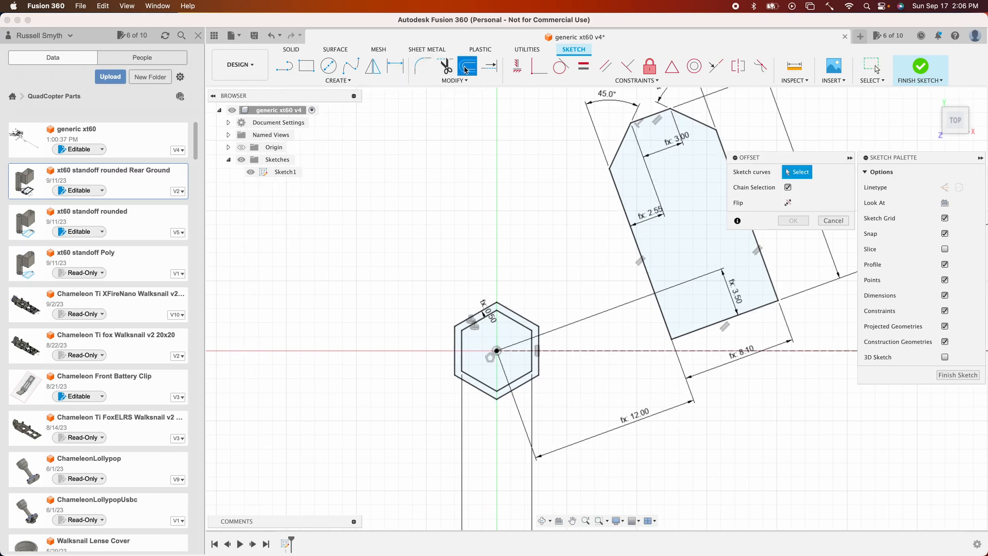
{"action": "left_click", "coordinate": [521, 315]}
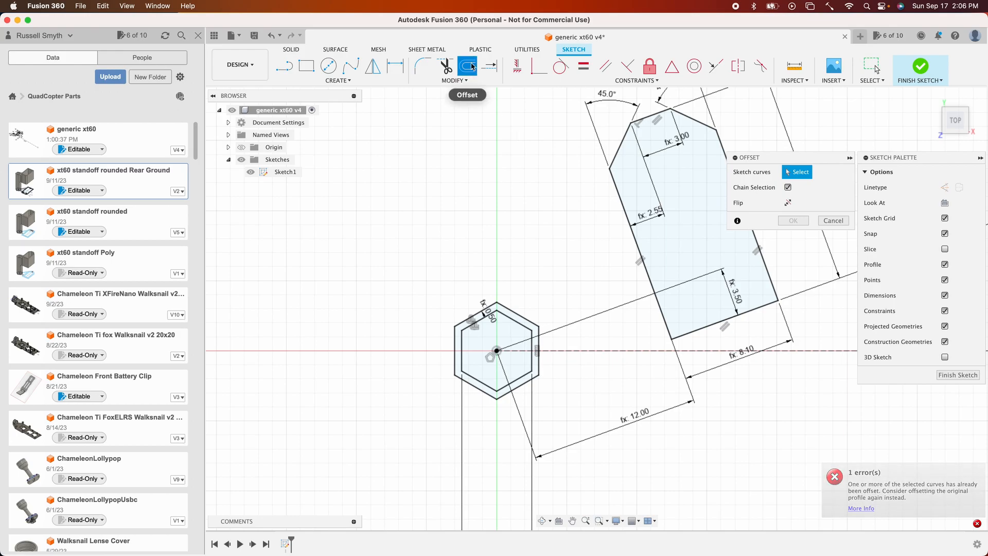
{"action": "left_click", "coordinate": [509, 321]}
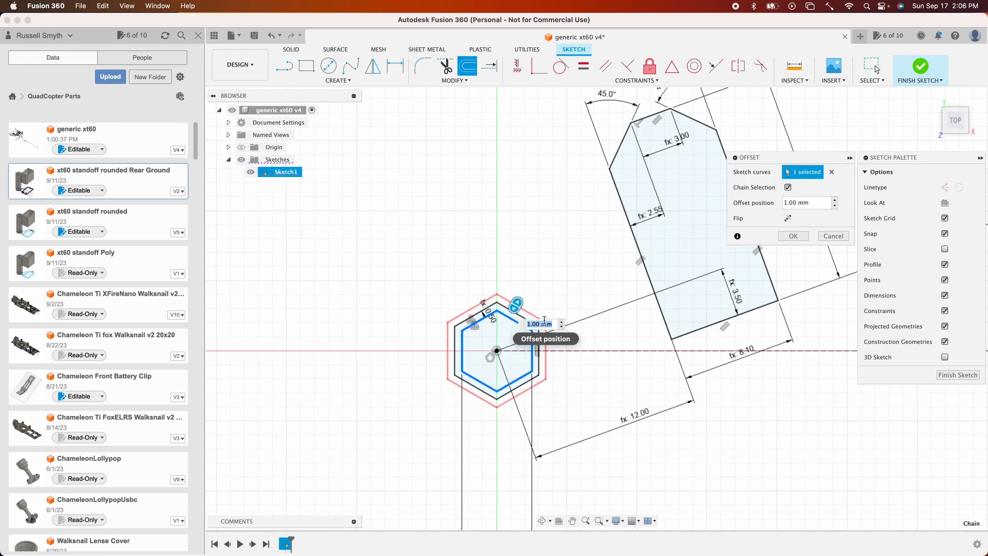
{"action": "double_click", "coordinate": [540, 325]}
{"action": "type", "text": "min"}
{"action": "key", "text": "Return"}
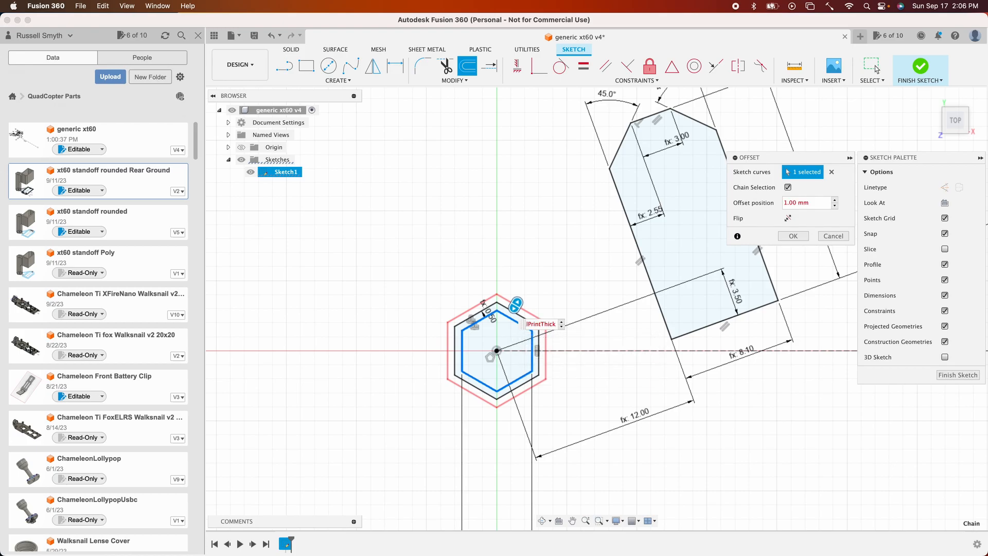
{"action": "key", "text": "shift+super+Right"}
{"action": "key", "text": "BackSpace"}
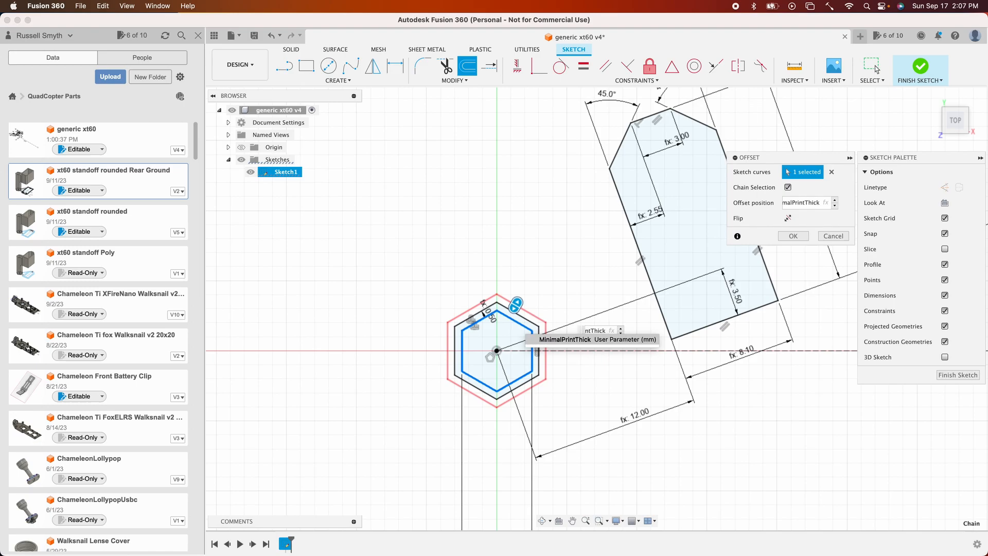
{"action": "type", "text": "+mal"}
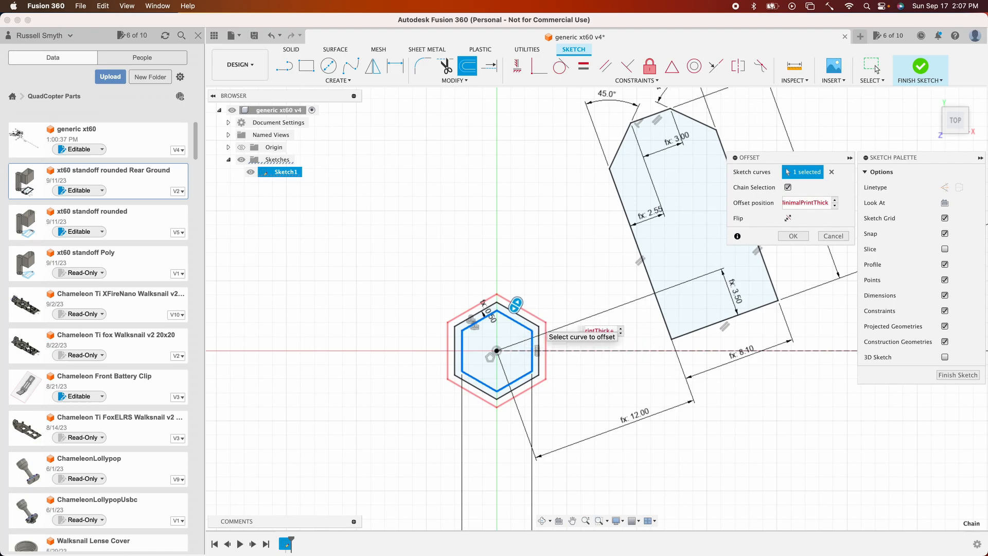
{"action": "key", "text": "Return"}
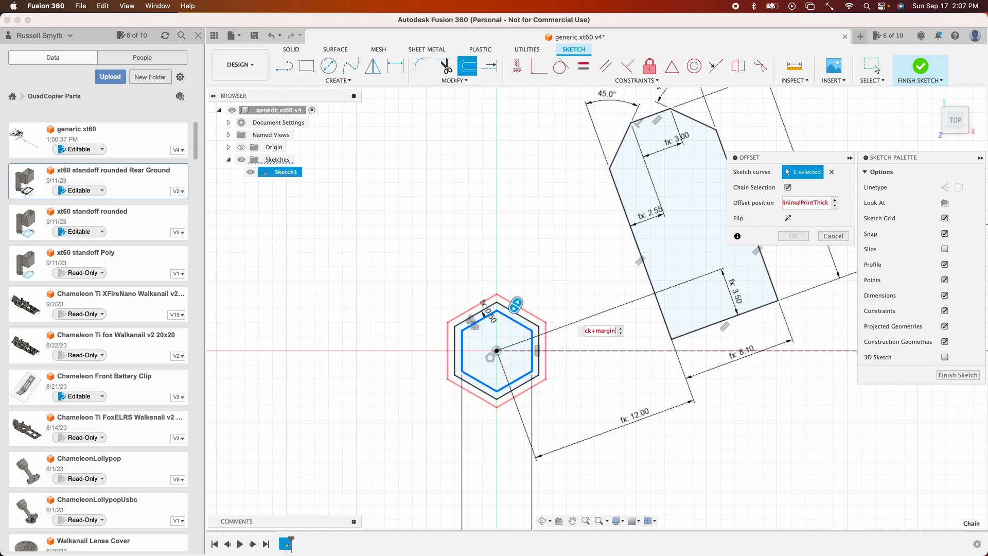
{"action": "key", "text": "Return"}
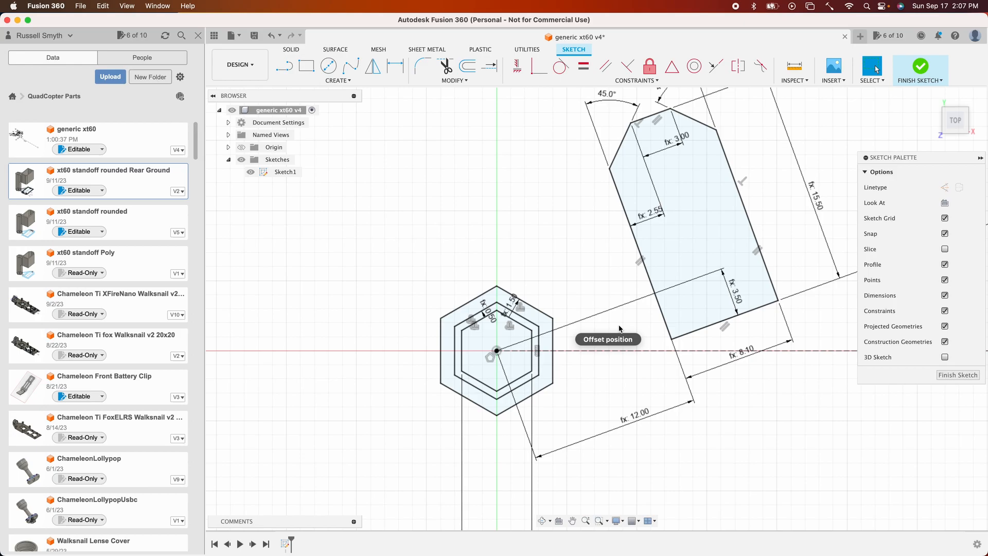
- Offset the XT60 outline outward by -margin
{"action": "scroll", "coordinate": [587, 283], "scroll_direction": "right", "scroll_amount": 5}
{"action": "scroll", "coordinate": [587, 283], "scroll_direction": "up", "scroll_amount": 2}
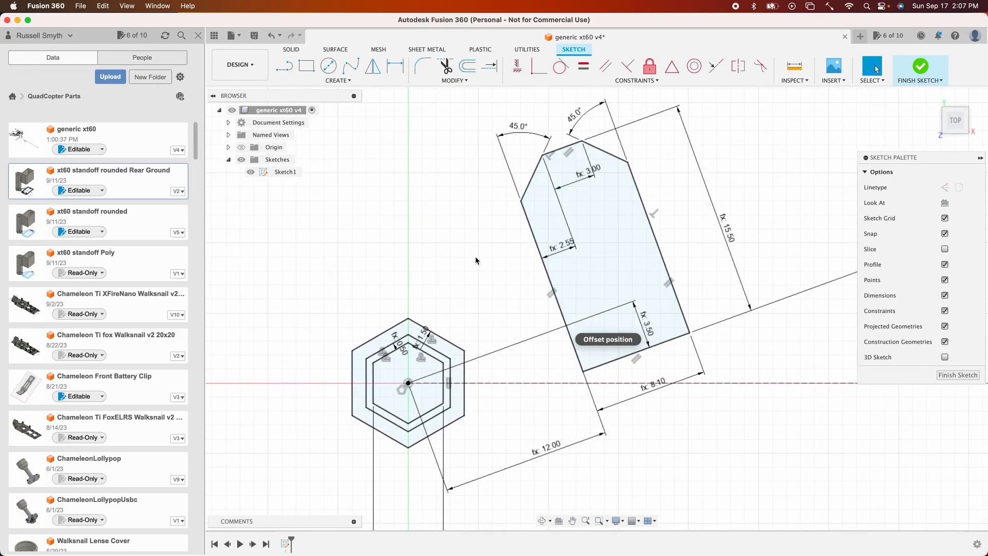
{"action": "left_click", "coordinate": [467, 65]}
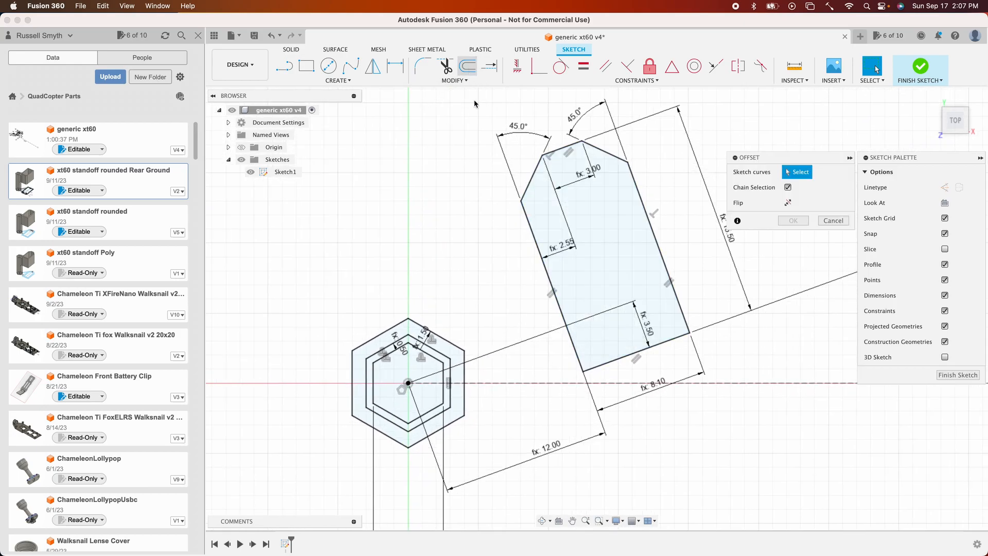
{"action": "left_click", "coordinate": [526, 219]}
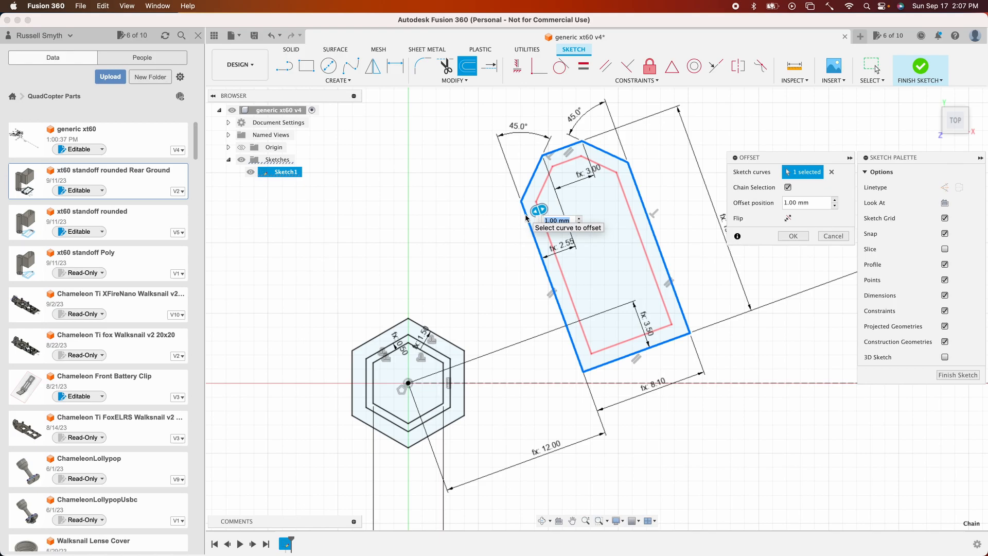
{"action": "type", "text": "margin"}
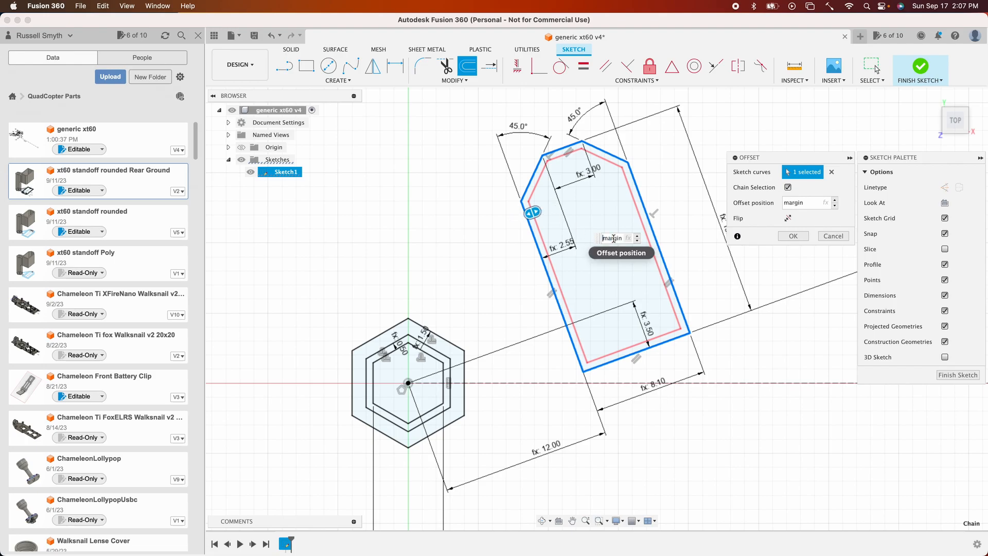
{"action": "type", "text": "-"}
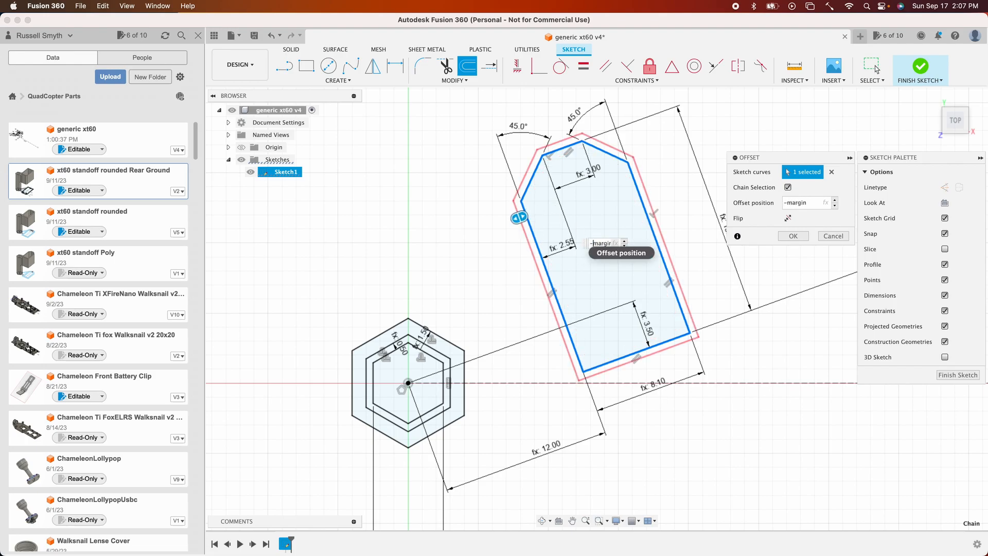
{"action": "key", "text": "Return"}
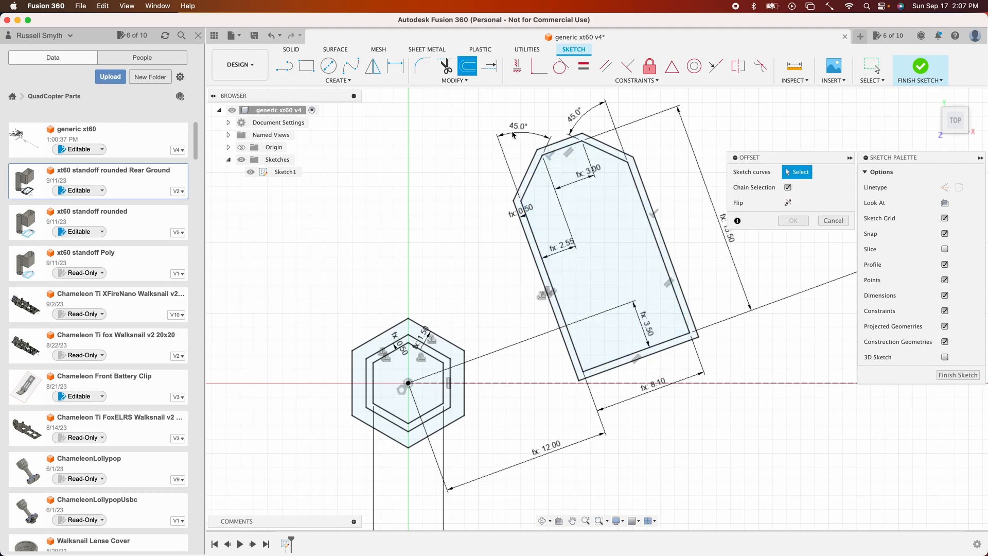
- Offset the new XT60 margin outline outward by MinimalPrintThick+margin
{"action": "left_click", "coordinate": [533, 180]}
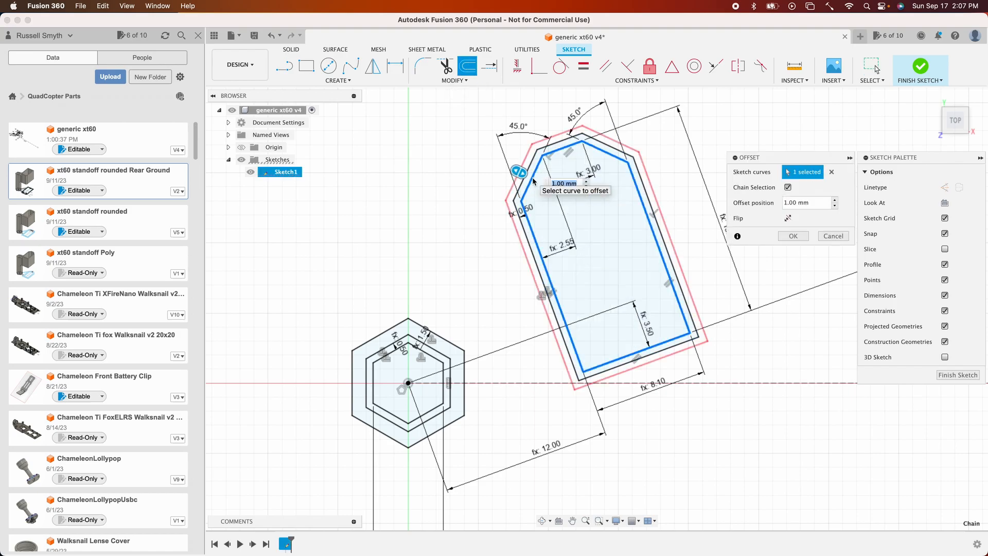
{"action": "type", "text": "mi"}
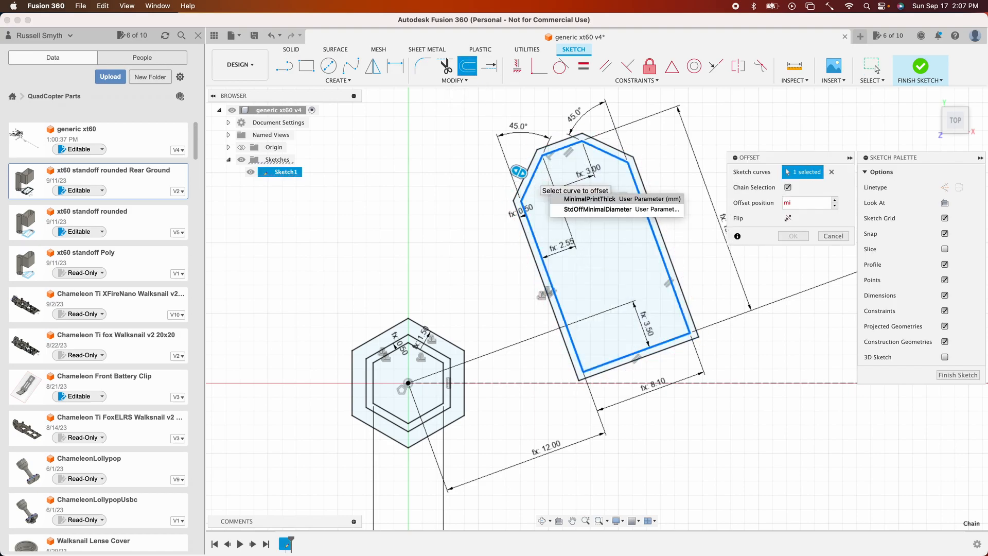
{"action": "key", "text": "Tab"}
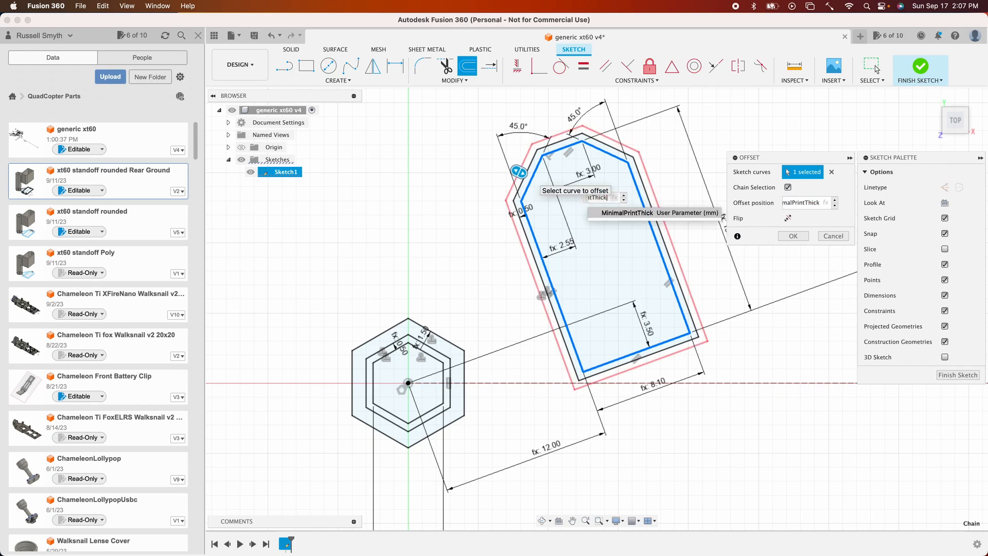
{"action": "type", "text": "+mar"}
{"action": "key", "text": "Tab"}
{"action": "key", "text": "Return"}
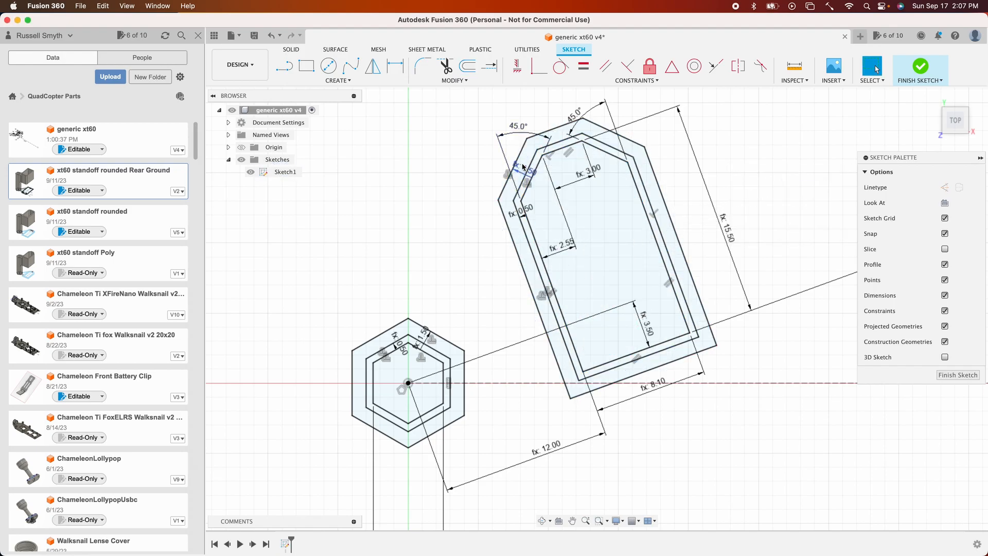
- Add a user parameter named xt60SupportLip with an expression of 1 mm
{"action": "left_click", "coordinate": [525, 161]}
{"action": "left_click", "coordinate": [455, 81]}
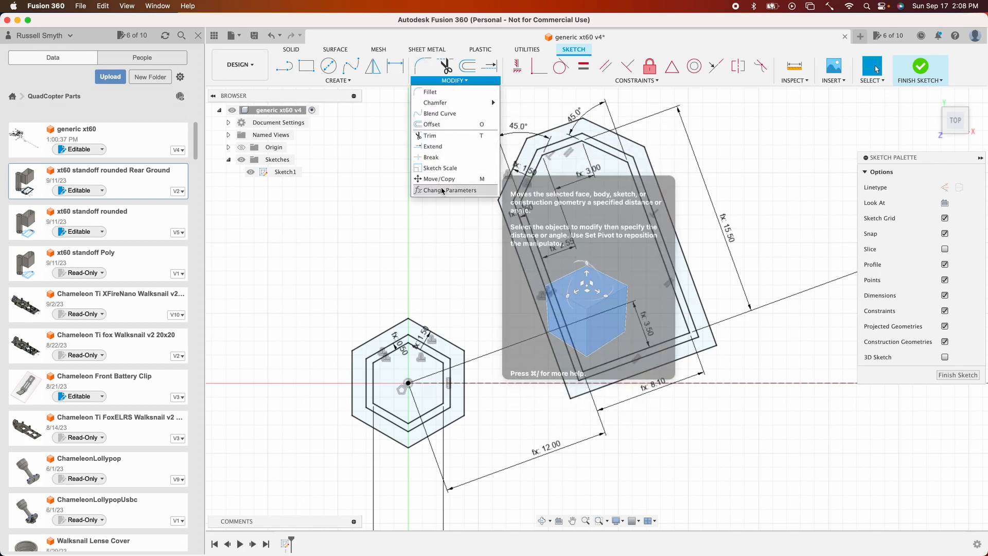
{"action": "left_click", "coordinate": [438, 185]}
{"action": "left_click", "coordinate": [739, 154]}
{"action": "type", "text": "ax"}
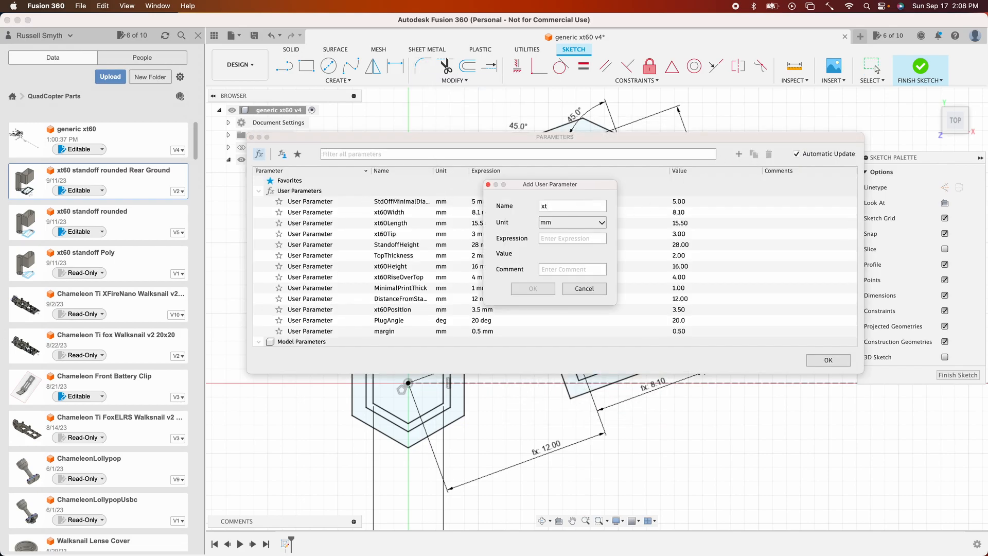
{"action": "type", "text": "t60SupportLip"}
{"action": "key", "text": "Tab"}
{"action": "type", "text": "1"}
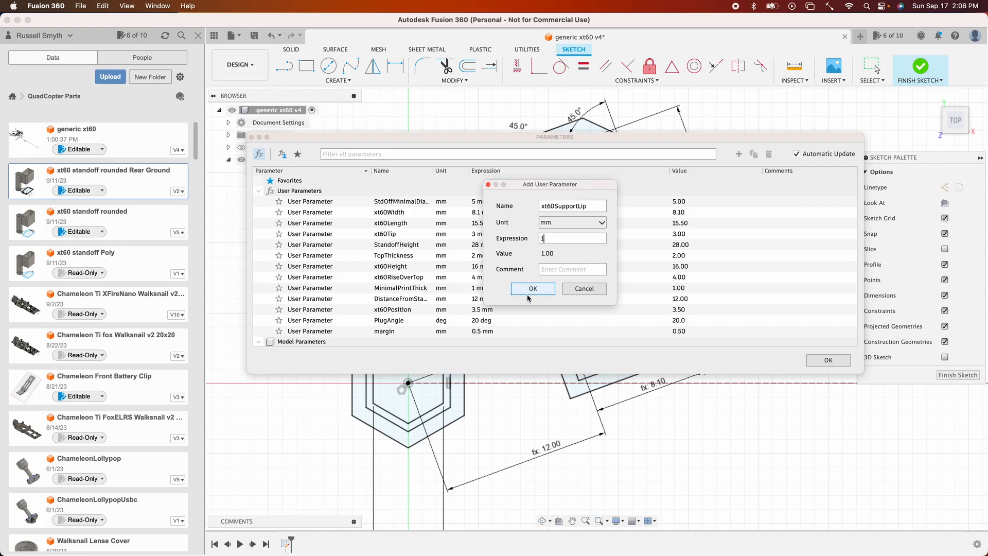
{"action": "left_click", "coordinate": [536, 290]}
{"action": "left_click", "coordinate": [834, 363]}
- Offset the original XT60 outline inward by the xt60SupportLip parameter
{"action": "left_click", "coordinate": [474, 66]}
{"action": "left_click", "coordinate": [626, 164]}
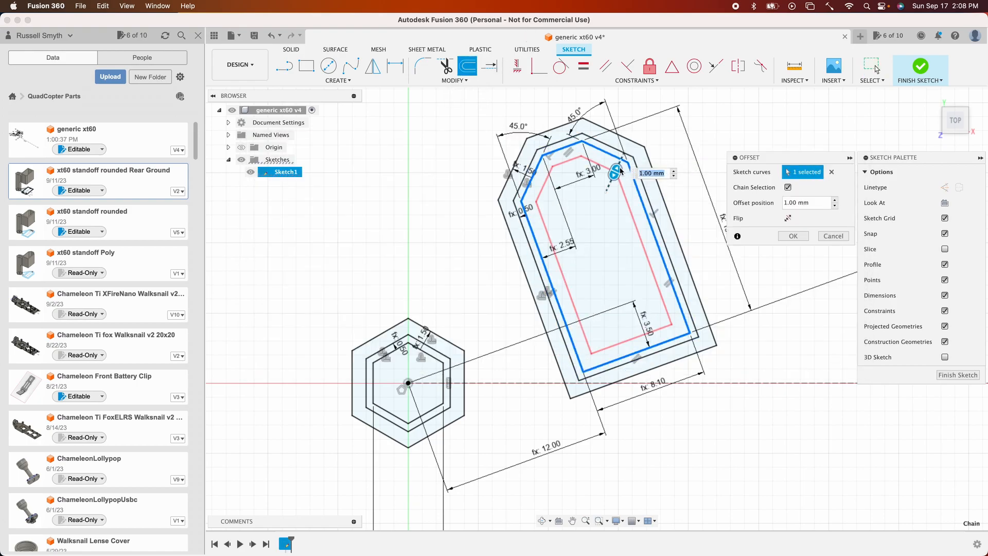
{"action": "type", "text": "xt"}
{"action": "left_click", "coordinate": [749, 232]}
{"action": "key", "text": "Return"}
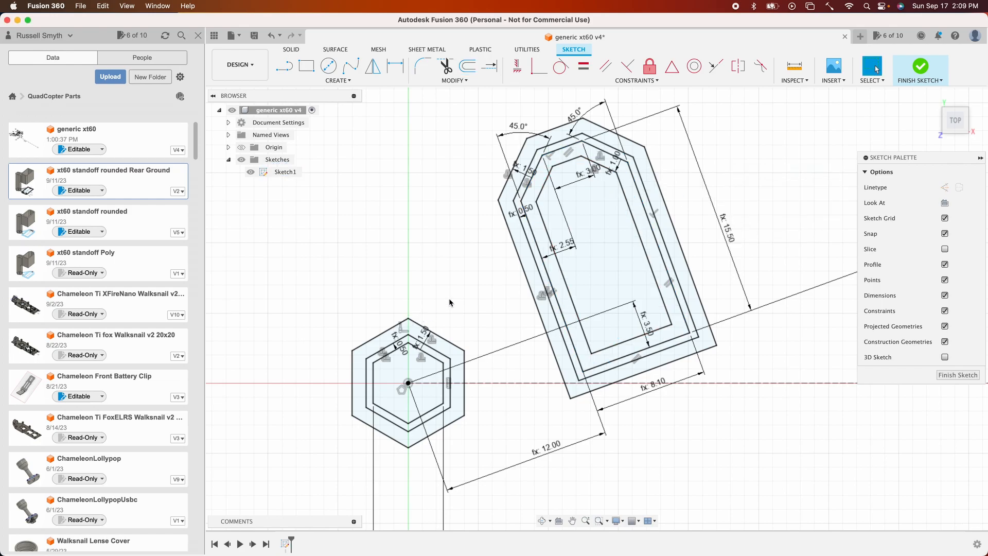
- Draw a line from the outer hexagon's top corner to the outer XT60 outline's left corner
{"action": "key", "text": "l"}
{"action": "left_click", "coordinate": [410, 317]}
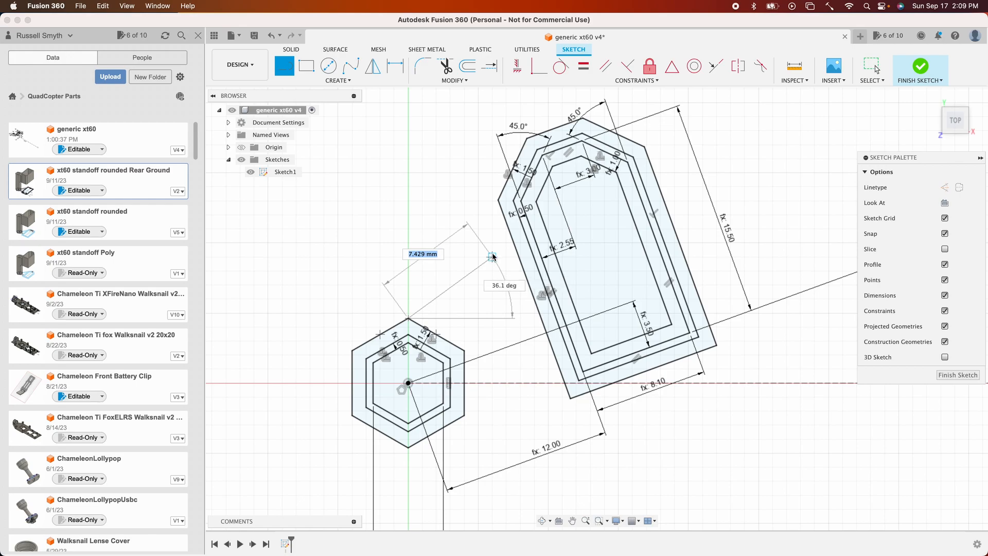
{"action": "left_click", "coordinate": [498, 202]}
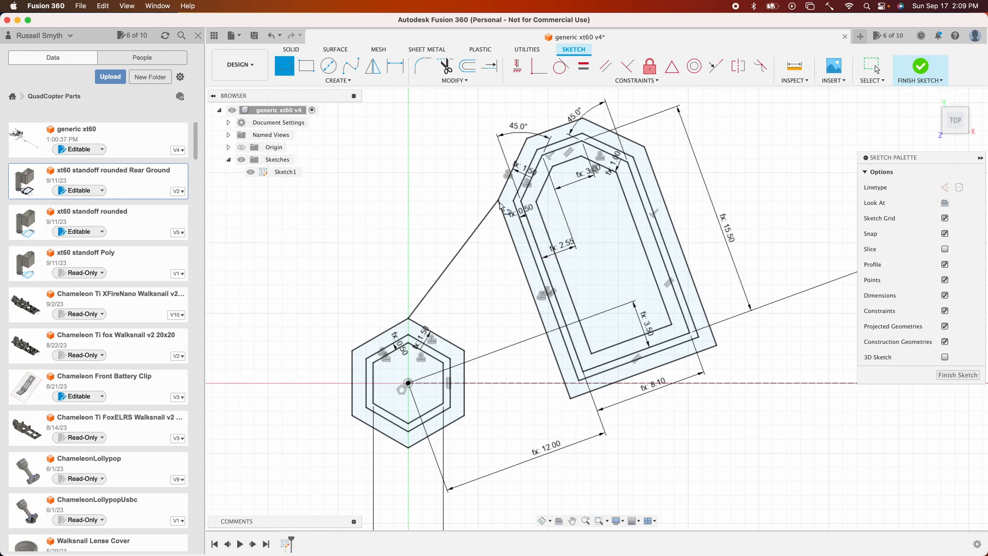
- Draw a line from the outer hexagon's lower-right corner to the outer XT60 outline's bottom corner
{"action": "left_click", "coordinate": [465, 415]}
{"action": "left_click", "coordinate": [571, 400]}
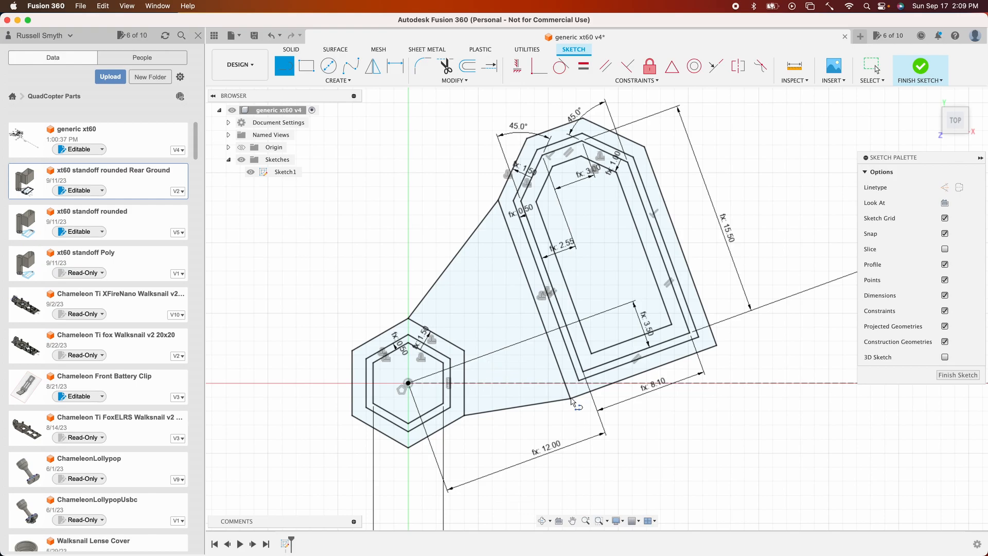
{"action": "key", "text": "Escape"}
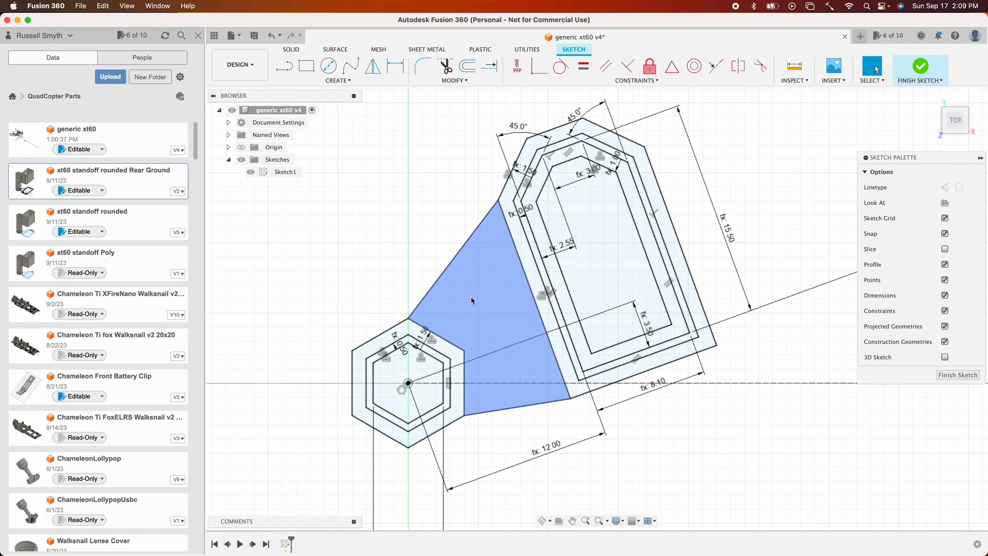
- Draw two inner spar lines from the hexagon to the XT60 outline, inside the two connecting edges
{"action": "key", "text": "l"}
{"action": "left_click", "coordinate": [422, 318]}
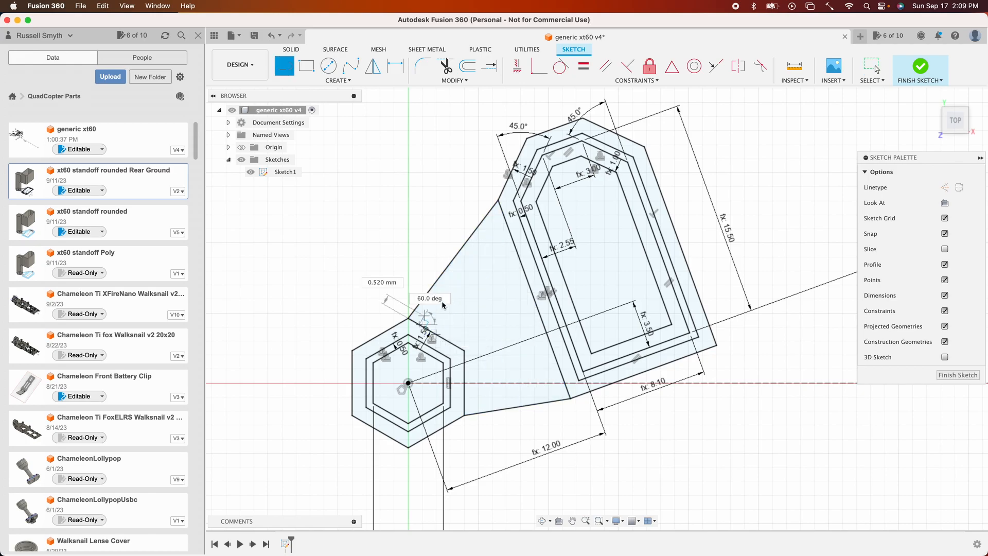
{"action": "left_click", "coordinate": [507, 222]}
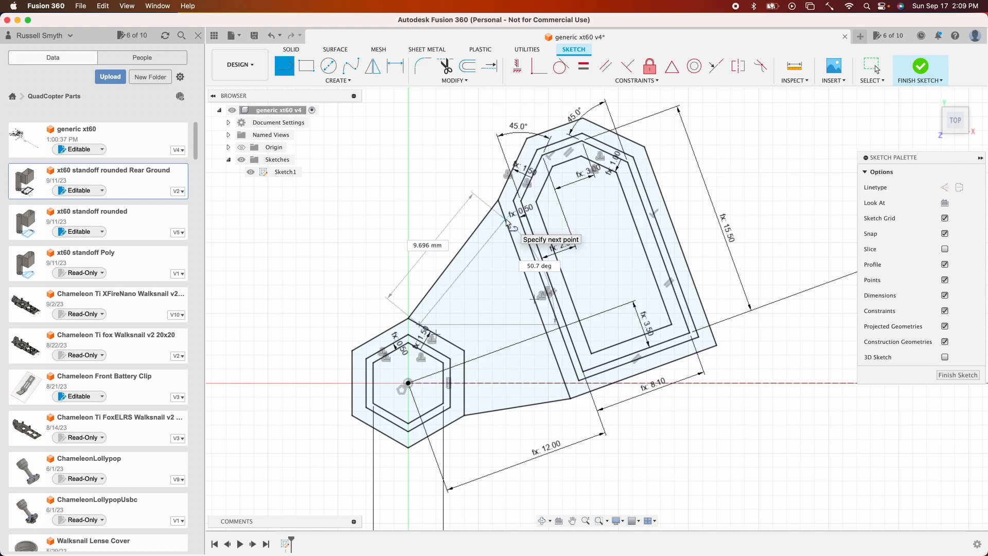
{"action": "left_click", "coordinate": [465, 409]}
{"action": "left_click", "coordinate": [567, 390]}
{"action": "key", "text": "Escape"}
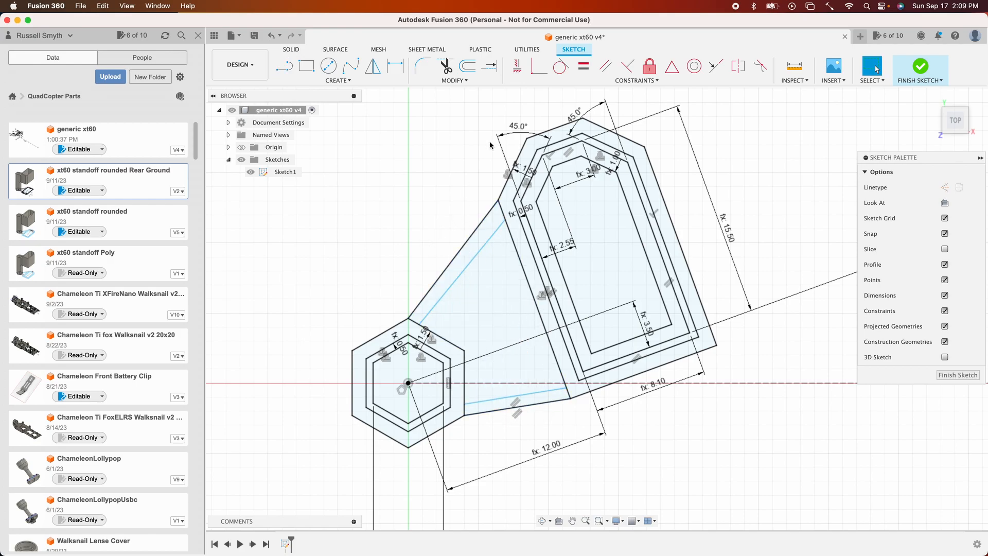
- Constrain the upper spar line parallel to the upper connecting edge
{"action": "left_click", "coordinate": [606, 66]}
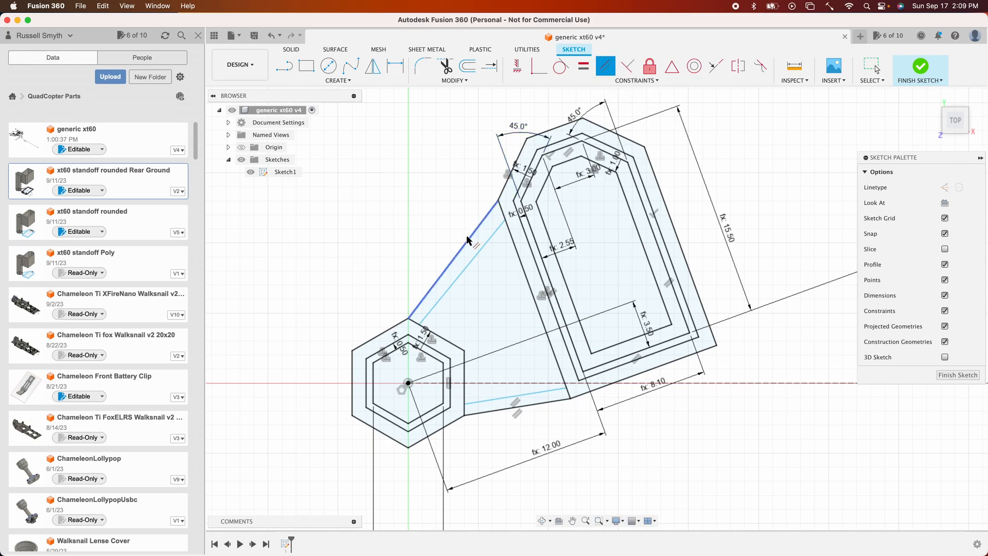
{"action": "left_click", "coordinate": [463, 249]}
{"action": "left_click", "coordinate": [470, 264]}
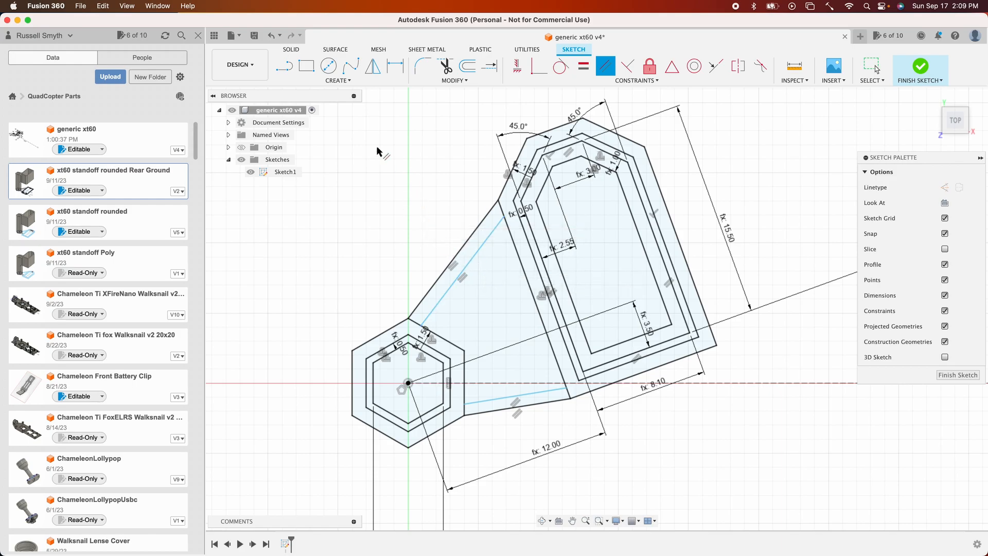
{"action": "key", "text": "Escape"}
- Add a user parameter named SparThickness with an expression of 2 mm
{"action": "left_click", "coordinate": [454, 81]}
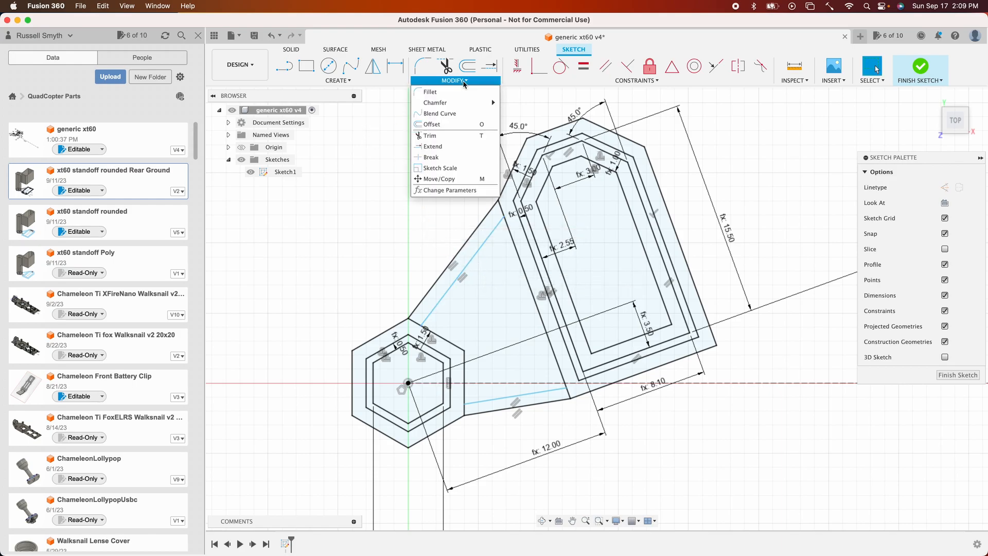
{"action": "left_click", "coordinate": [436, 190]}
{"action": "left_click", "coordinate": [739, 154]}
{"action": "type", "text": "SparThickness"}
{"action": "left_click", "coordinate": [547, 241]}
{"action": "type", "text": "2"}
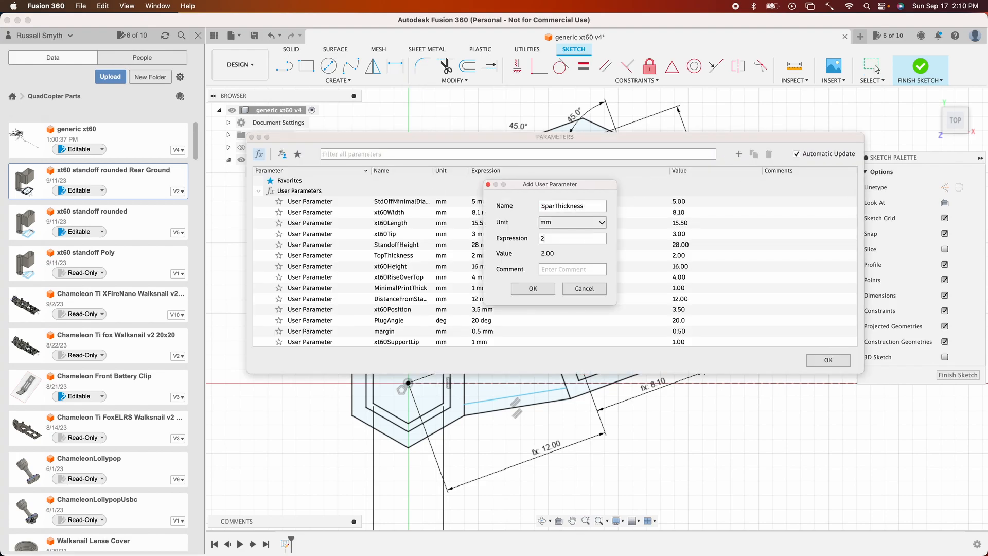
{"action": "left_click", "coordinate": [532, 289]}
{"action": "left_click", "coordinate": [828, 361]}
- Dimension both spar lines' distance from their connecting edges as SparThickness and finish the sketch
{"action": "key", "text": "d"}
{"action": "left_click", "coordinate": [459, 253]}
{"action": "left_click", "coordinate": [471, 260]}
{"action": "left_click", "coordinate": [472, 257]}
{"action": "type", "text": "SparThickness"}
{"action": "key", "text": "Return"}
{"action": "left_click", "coordinate": [498, 401]}
{"action": "left_click", "coordinate": [502, 384]}
{"action": "left_click", "coordinate": [506, 395]}
{"action": "type", "text": "SparThickness"}
{"action": "key", "text": "Return"}
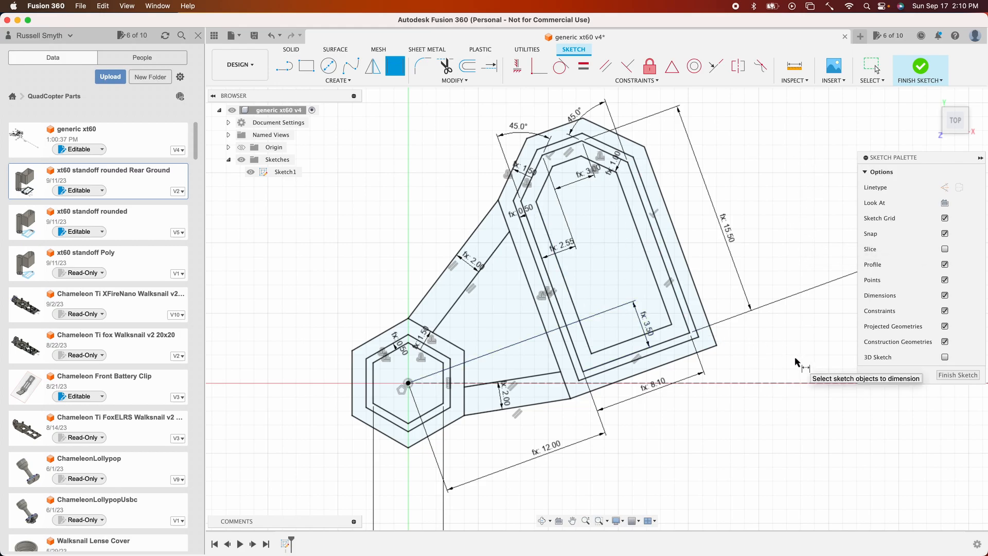
{"action": "left_click", "coordinate": [958, 376]}
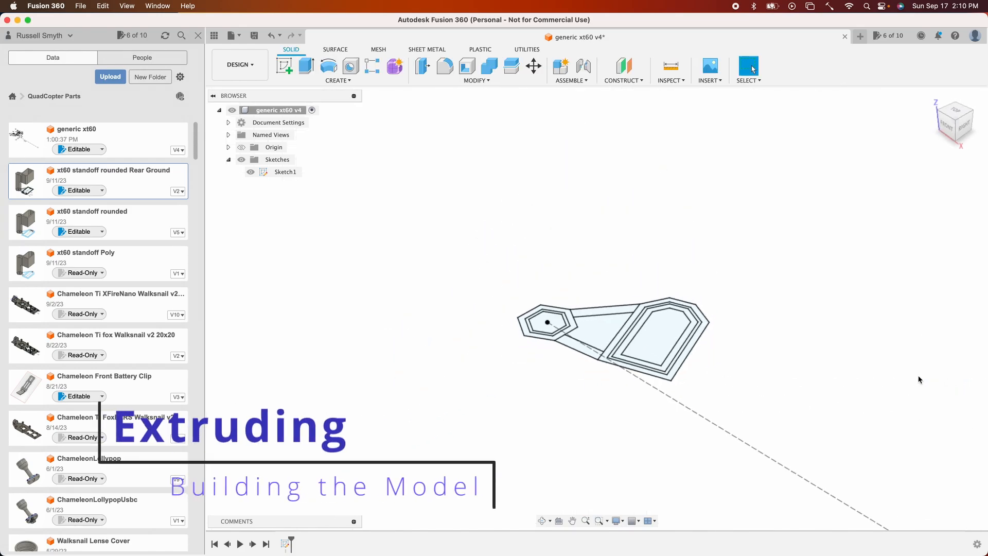
- Extrude the hexagon ring profile by StandoffHeight as a new body
{"action": "key", "text": "e"}
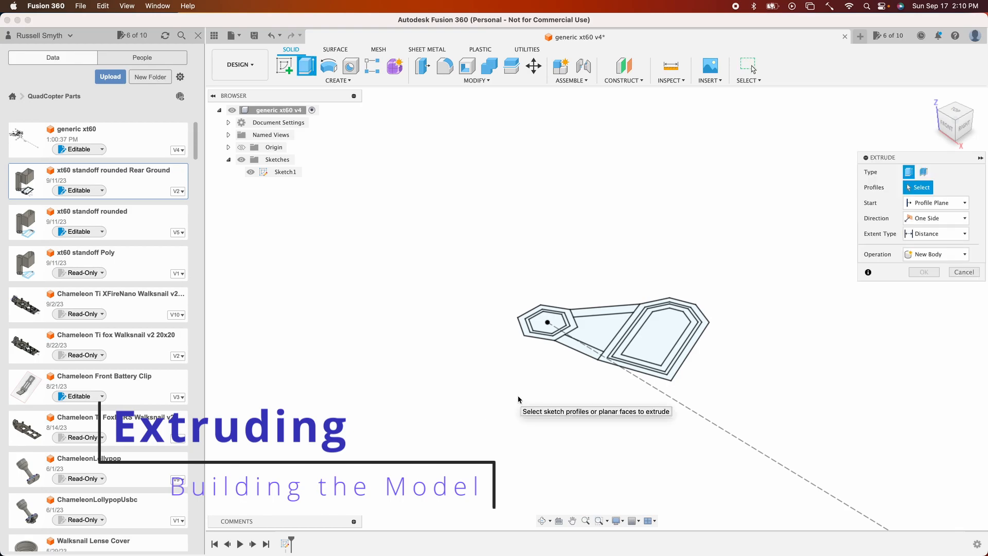
{"action": "left_click", "coordinate": [573, 325]}
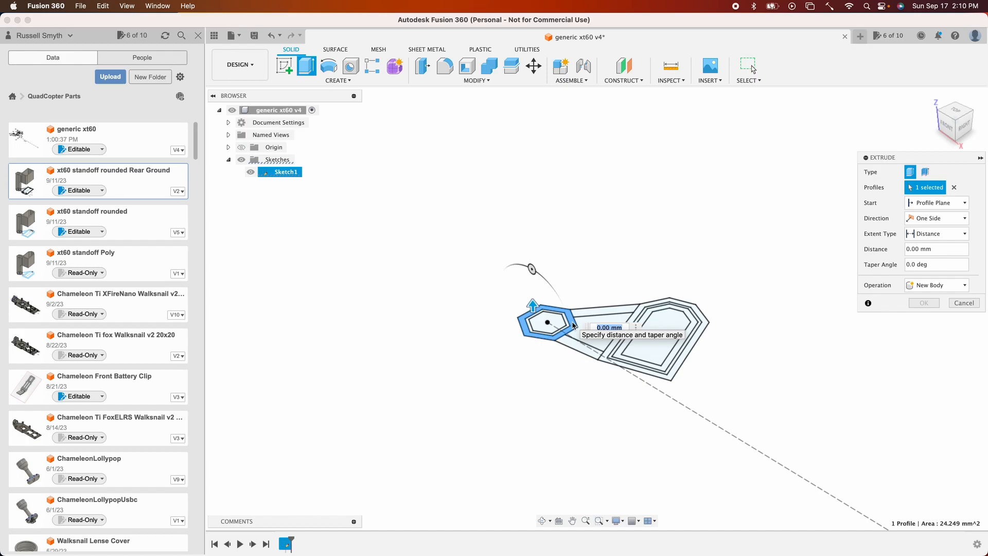
{"action": "type", "text": "st"}
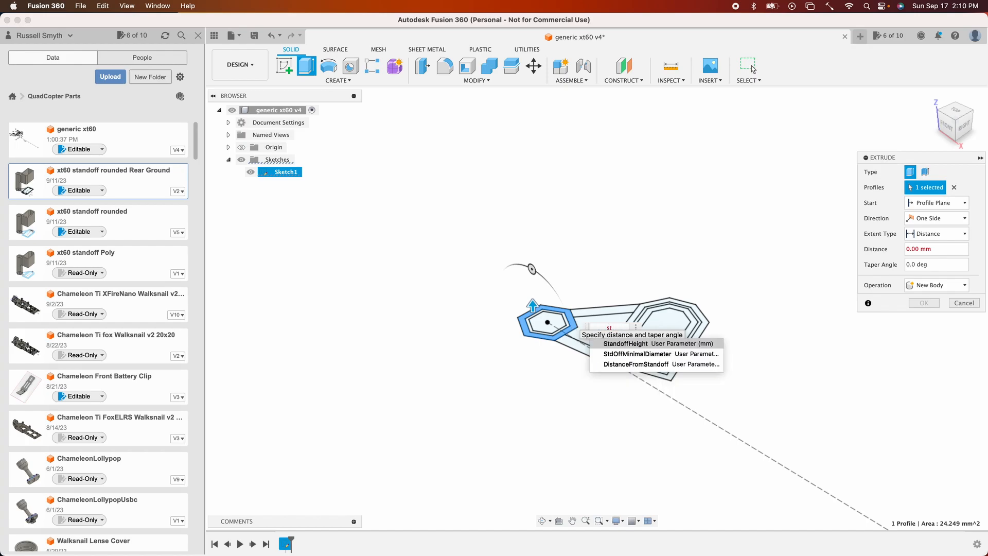
{"action": "key", "text": "Return"}
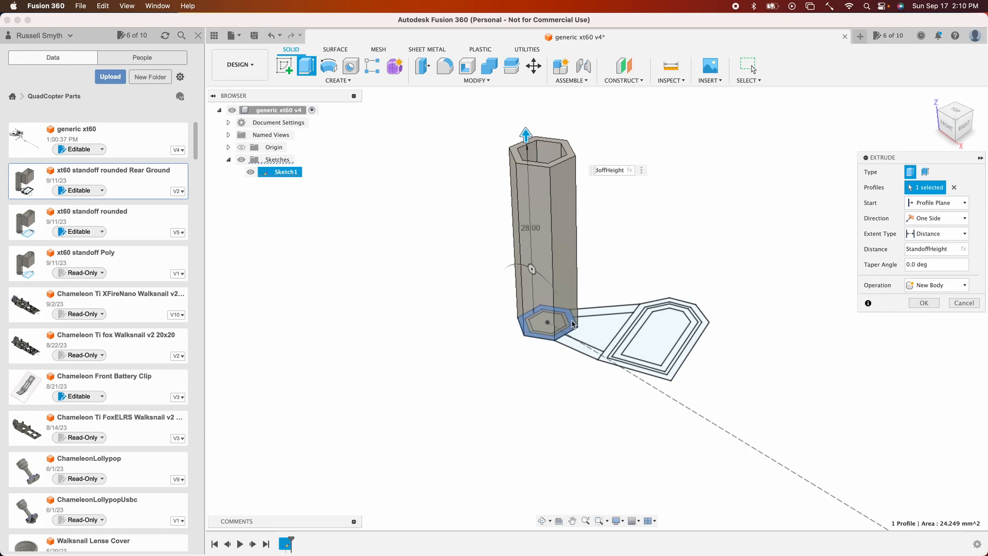
{"action": "key", "text": "Return"}
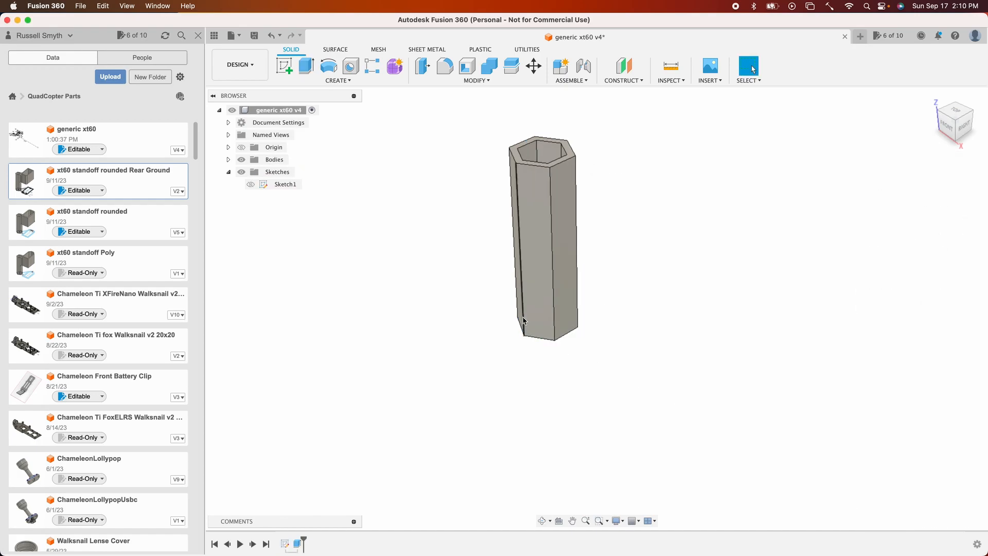
- Show the sketch again and extrude the XT60 wall ring and both spar profiles by xt60Height, joined
{"action": "left_click", "coordinate": [251, 185]}
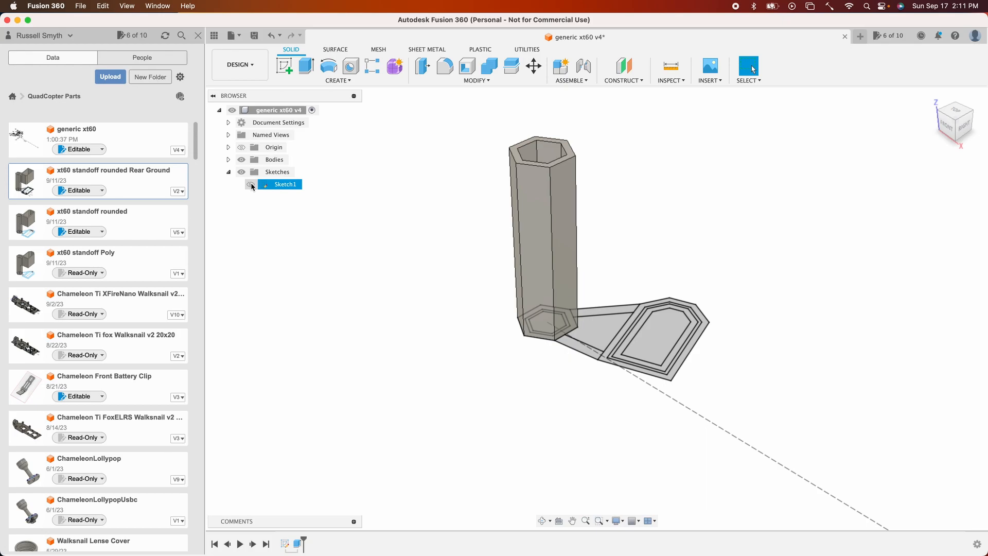
{"action": "left_click", "coordinate": [251, 185]}
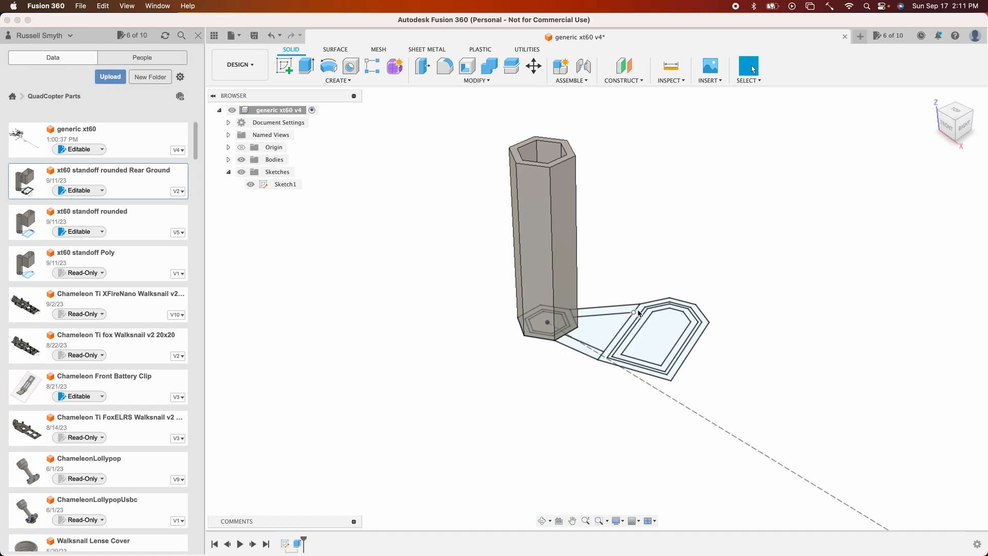
{"action": "key", "text": "e"}
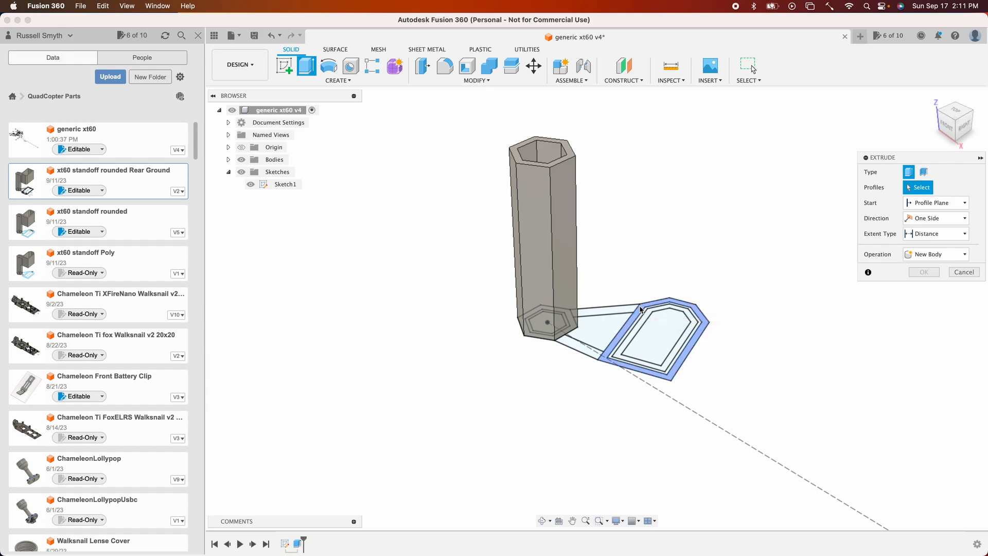
{"action": "left_click", "coordinate": [641, 312]}
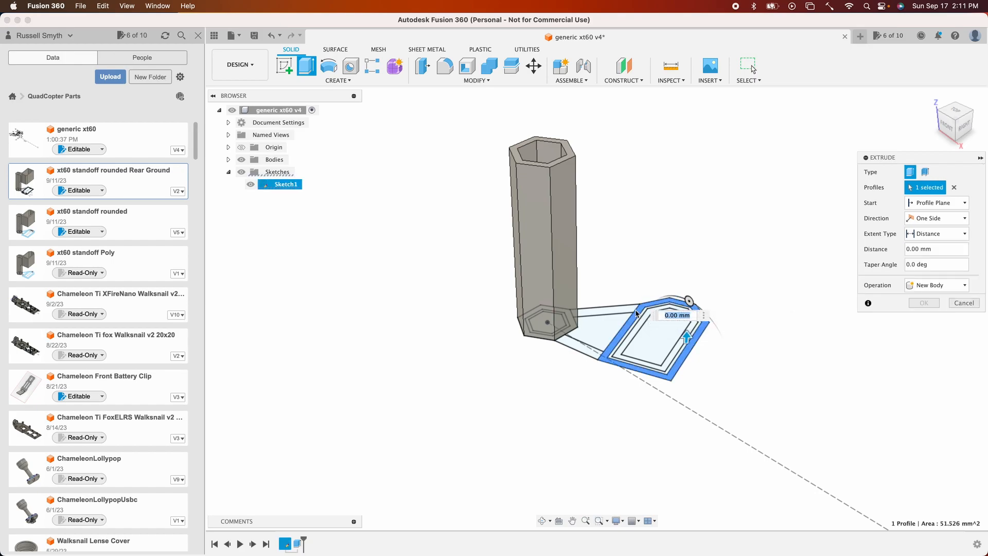
{"action": "left_click", "coordinate": [627, 311]}
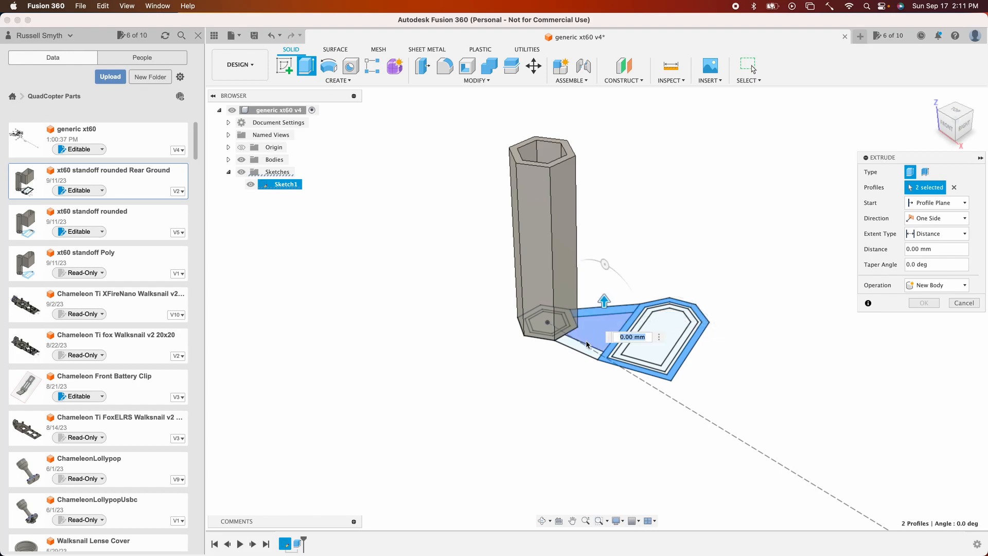
{"action": "left_click", "coordinate": [609, 367]}
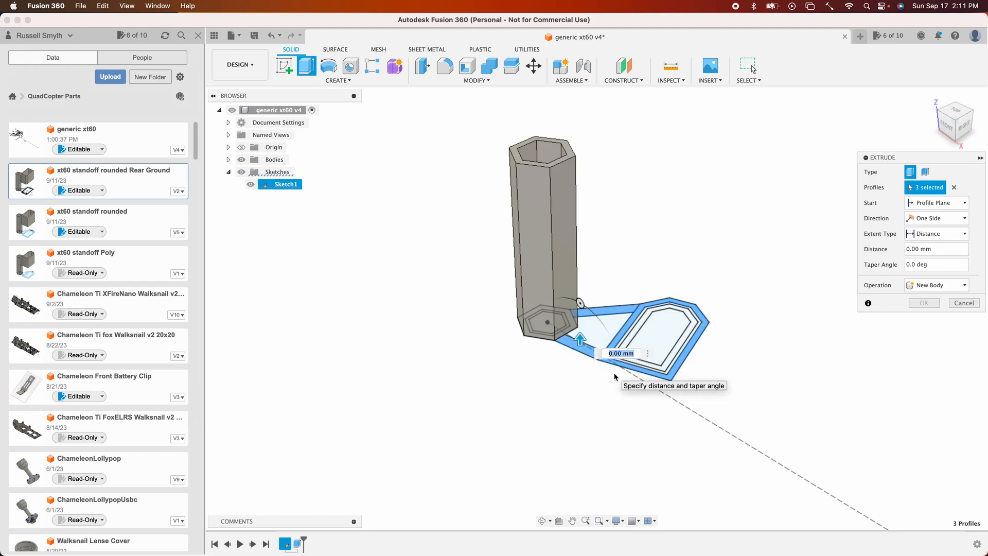
{"action": "type", "text": "xt"}
{"action": "key", "text": "Return"}
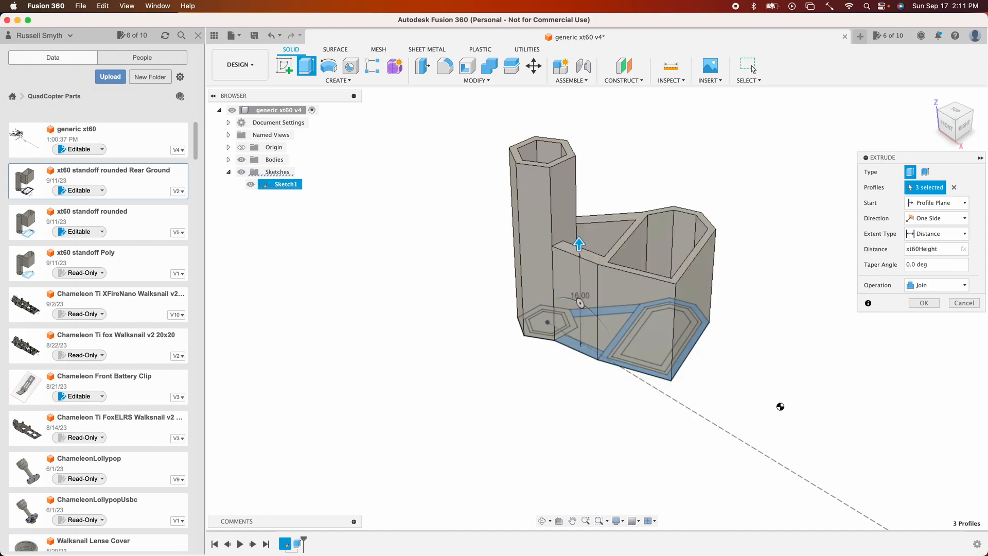
{"action": "key", "text": "Return"}
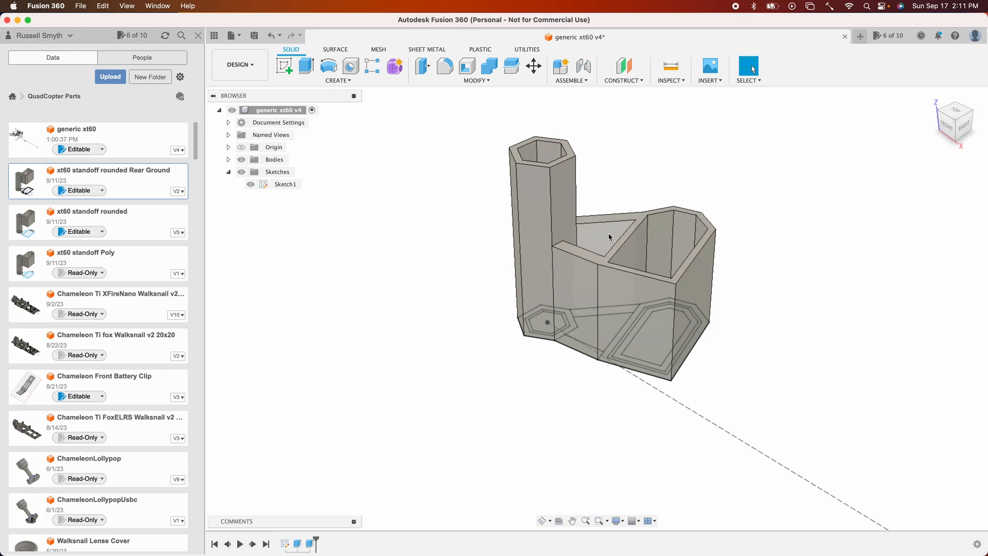
- Edit the second extrusion to start from an offset of xt60RiseOverTop
{"action": "double_click", "coordinate": [311, 545]}
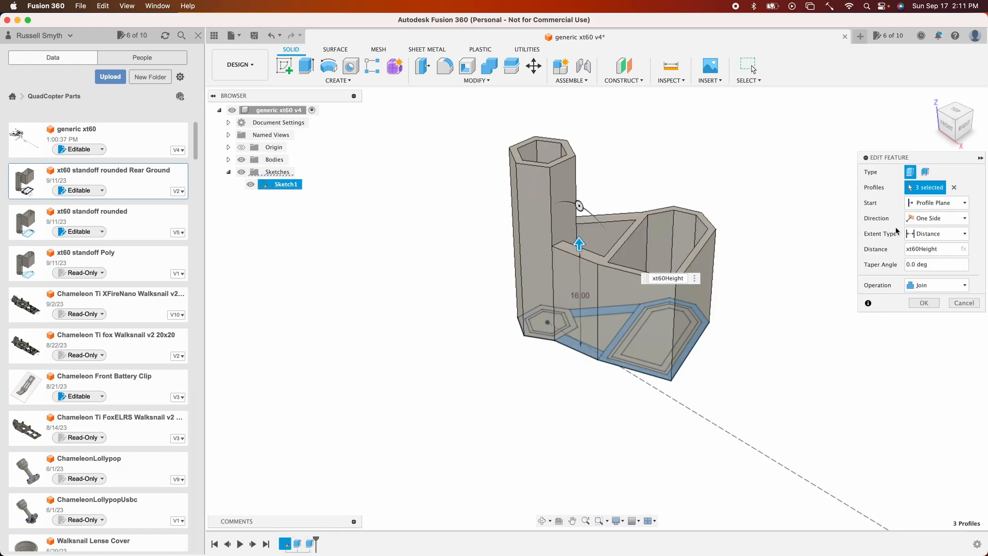
{"action": "left_click", "coordinate": [925, 206]}
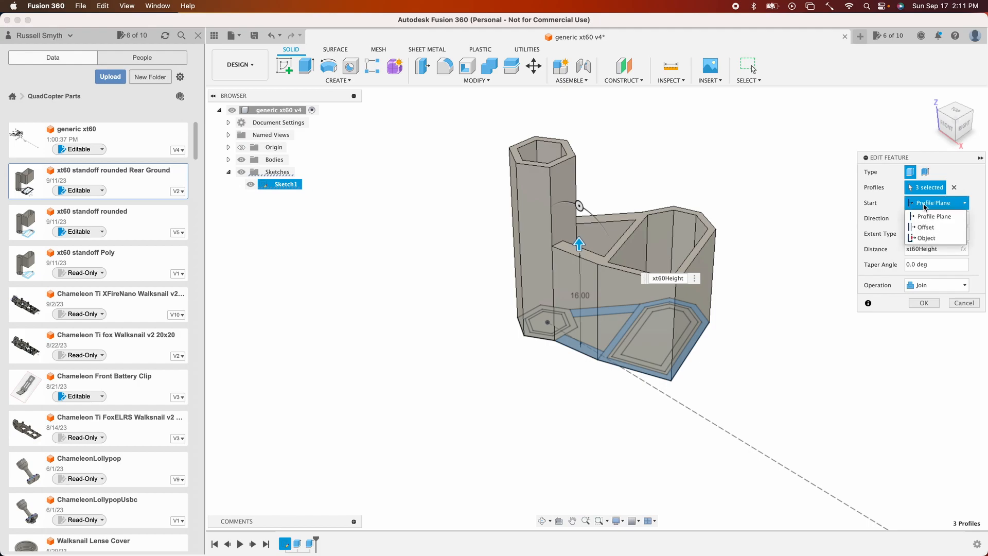
{"action": "left_click", "coordinate": [925, 227]}
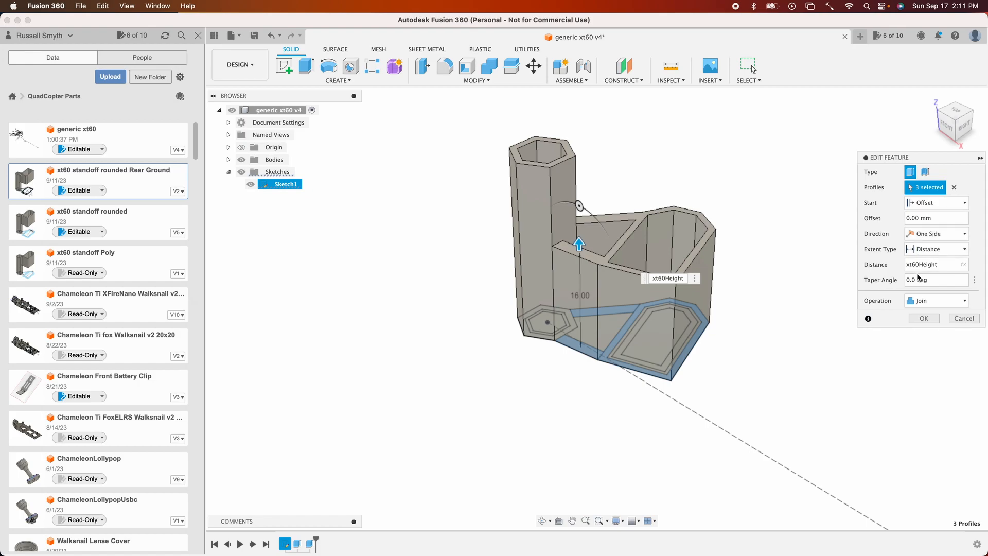
{"action": "left_click", "coordinate": [924, 222]}
{"action": "type", "text": "xt"}
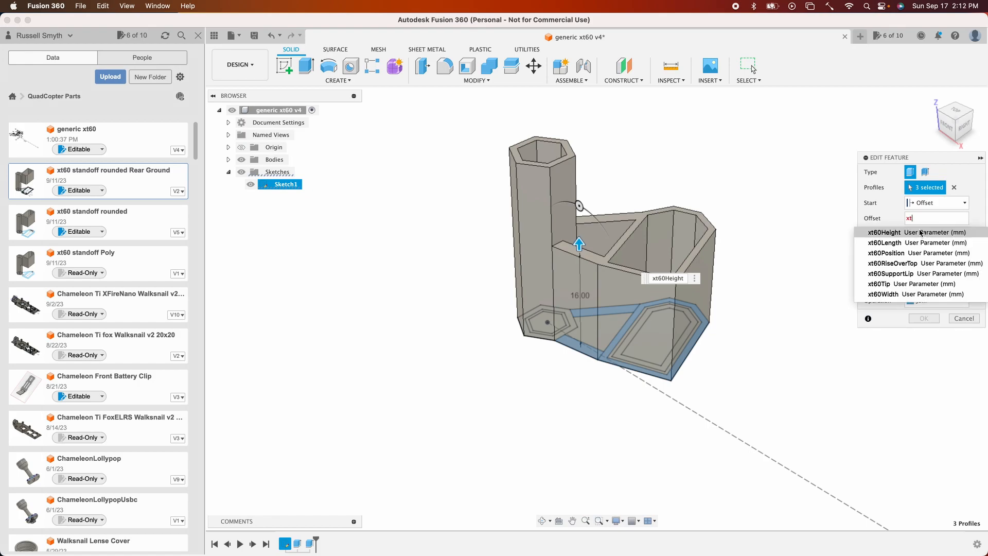
{"action": "left_click", "coordinate": [895, 263]}
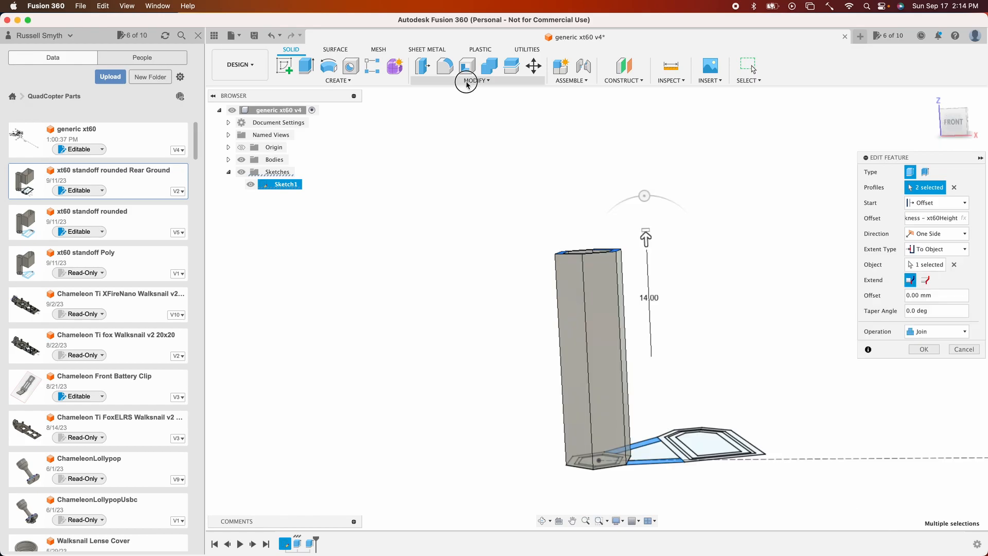
- Add a user parameter named calculated_xt60_bottom using the pasted offset expression ending in xt60Height
{"action": "left_click", "coordinate": [471, 80]}
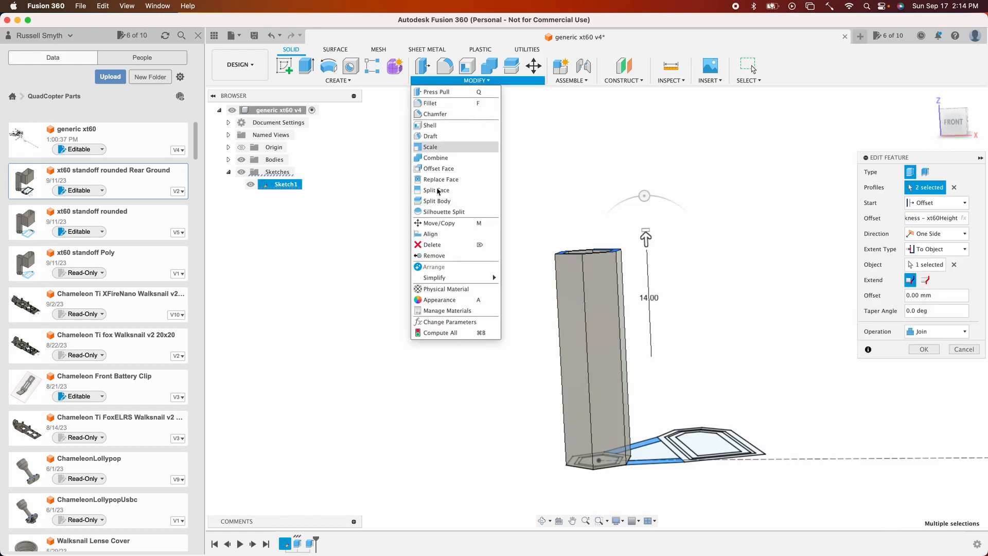
{"action": "left_click", "coordinate": [438, 323]}
{"action": "left_click", "coordinate": [740, 154]}
{"action": "type", "text": "calculated_xt6"}
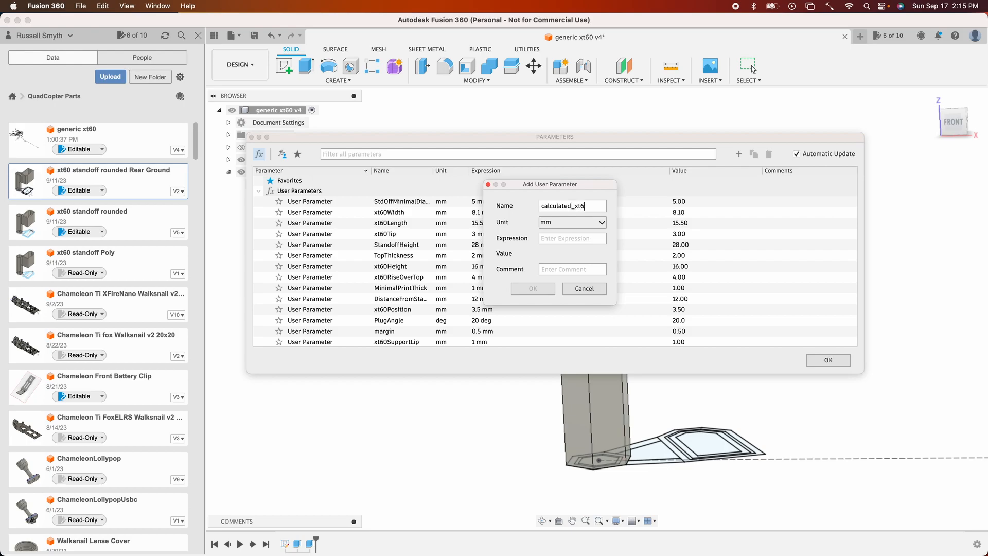
{"action": "type", "text": "0_bottom"}
{"action": "key", "text": "super+v"}
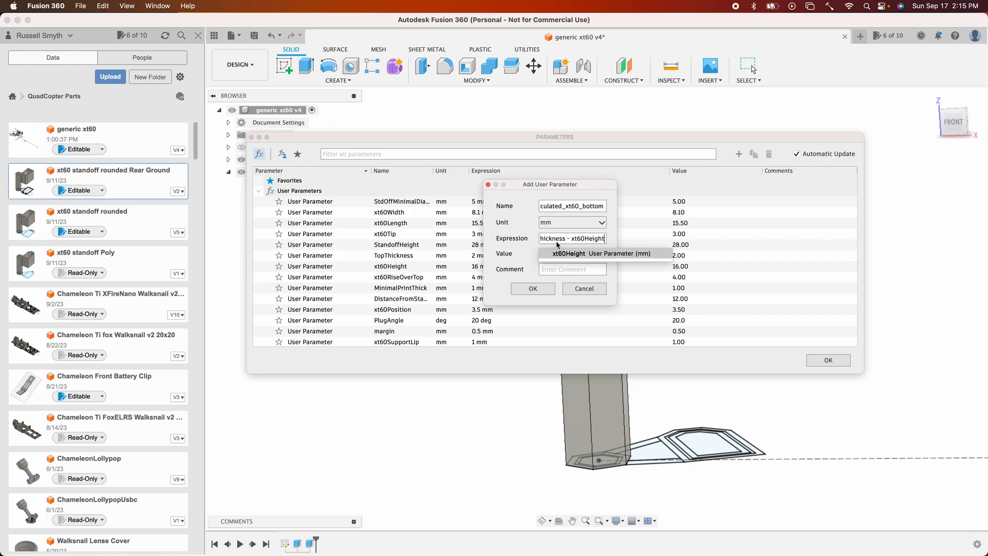
{"action": "left_click", "coordinate": [533, 290]}
{"action": "left_click", "coordinate": [533, 289]}
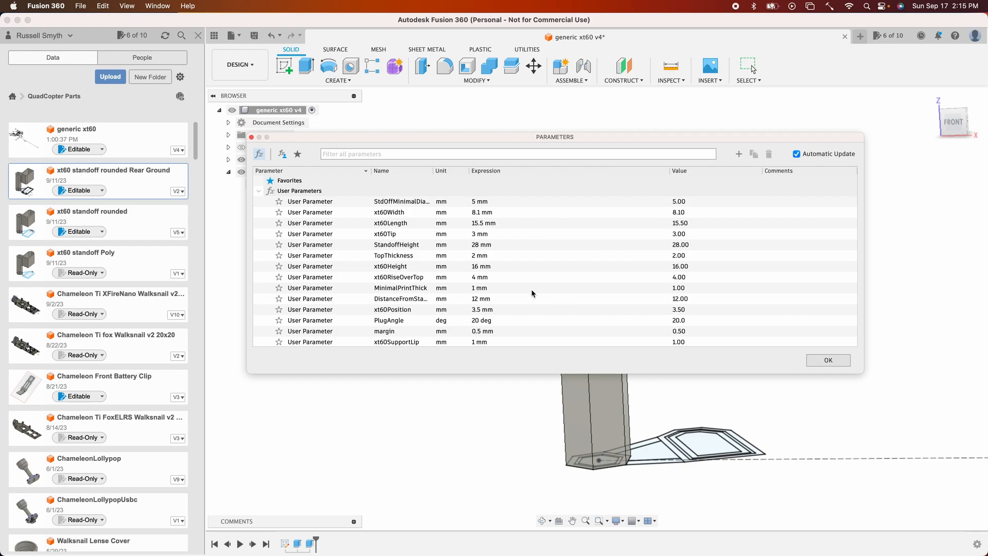
{"action": "scroll", "coordinate": [502, 318], "scroll_direction": "down", "scroll_amount": 3}
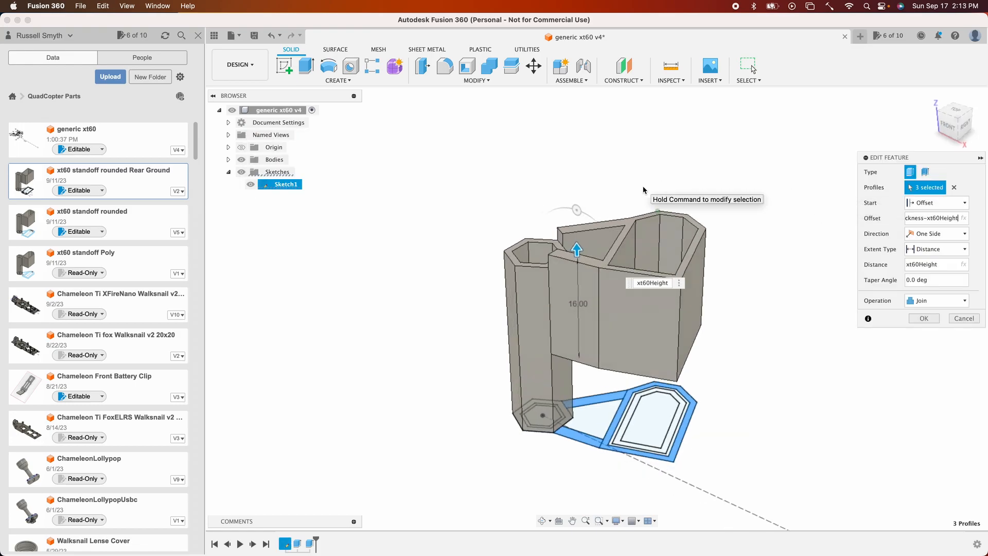
{"action": "scroll", "coordinate": [643, 190], "scroll_direction": "left", "scroll_amount": 10, "text": "shift"}
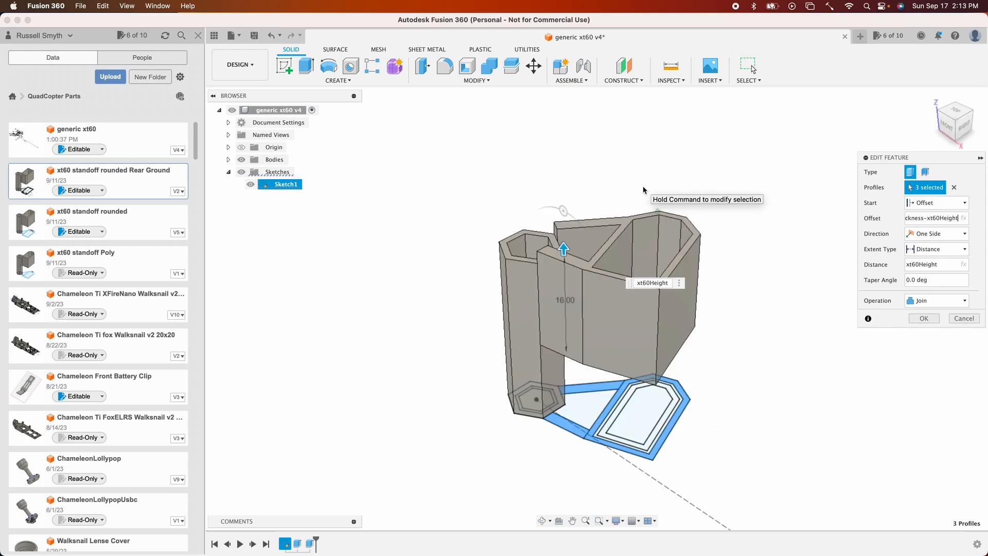
- Remove the XT60 wall ring profile from the second extrusion so only the two spar profiles remain selected
{"action": "scroll", "coordinate": [644, 189], "scroll_direction": "left", "scroll_amount": 8, "text": "shift"}
{"action": "scroll", "coordinate": [643, 190], "scroll_direction": "left", "scroll_amount": 5, "text": "shift"}
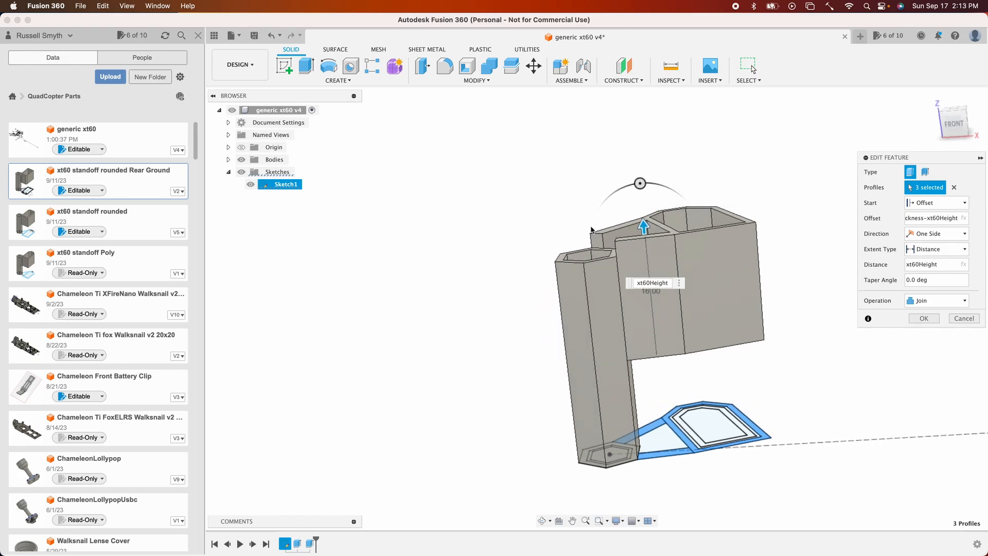
{"action": "left_click", "coordinate": [672, 416]}
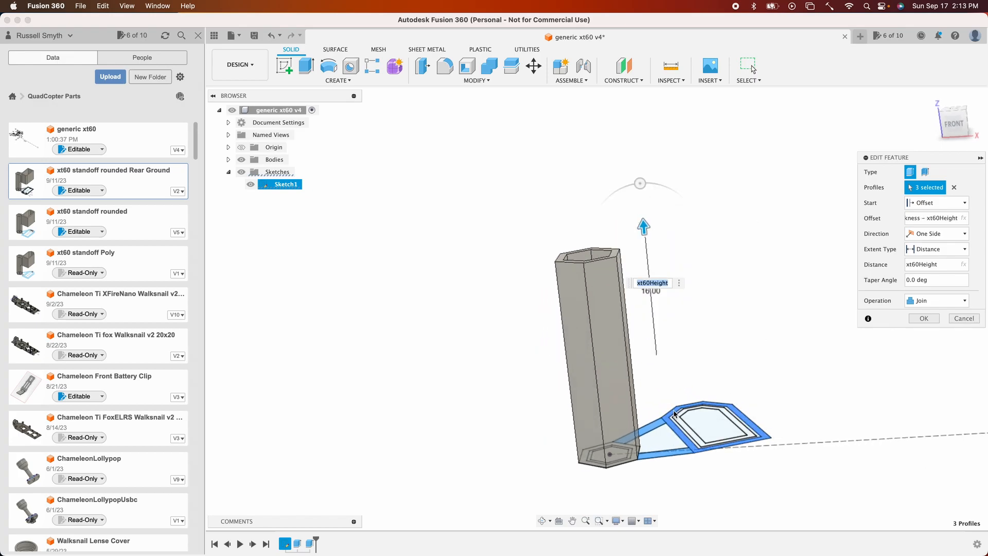
{"action": "left_click", "coordinate": [672, 415]}
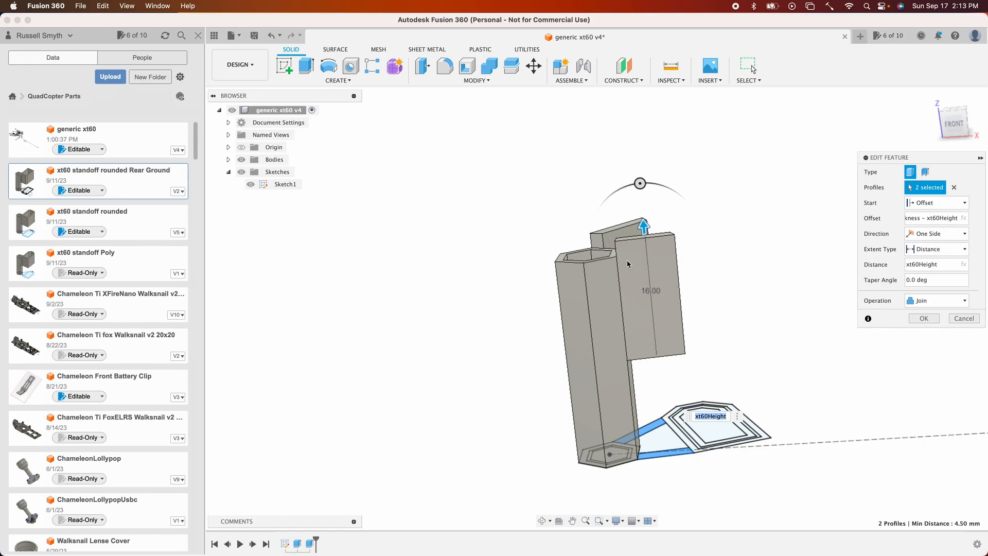
- Change the spar extrusion's extent to To Object, extending up to the standoff's top face, and confirm
{"action": "left_click", "coordinate": [938, 250]}
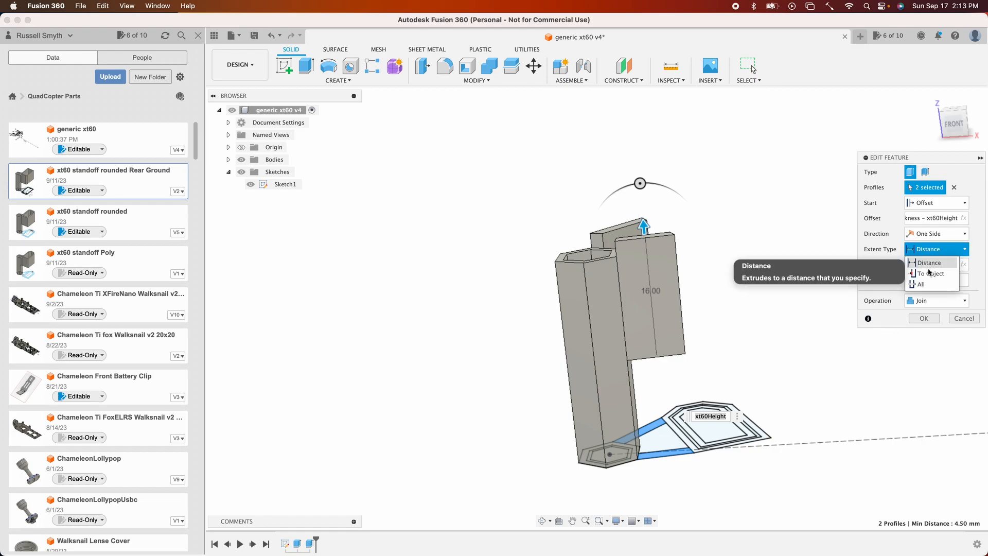
{"action": "left_click", "coordinate": [928, 273]}
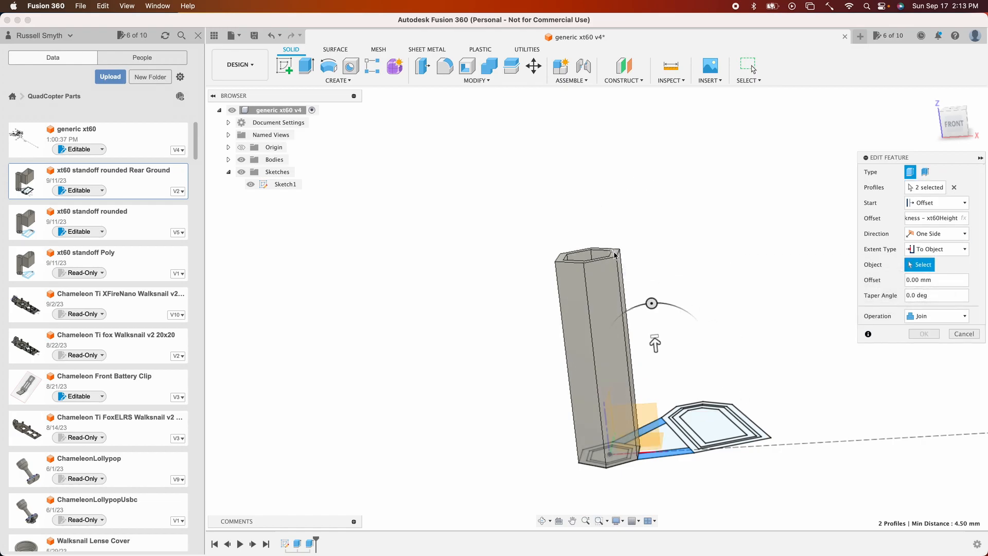
{"action": "scroll", "coordinate": [628, 236], "scroll_direction": "up", "scroll_amount": 5, "text": "shift"}
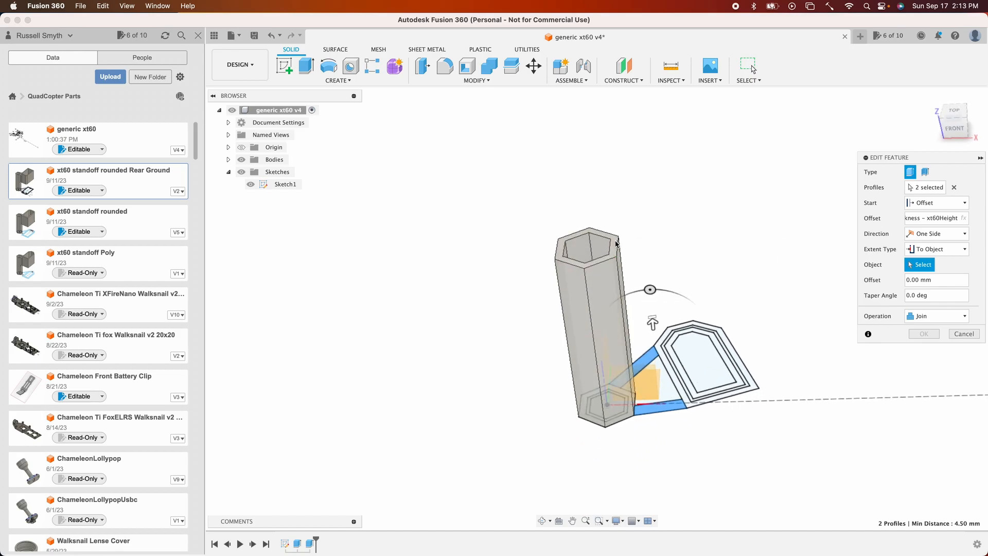
{"action": "left_click", "coordinate": [617, 243]}
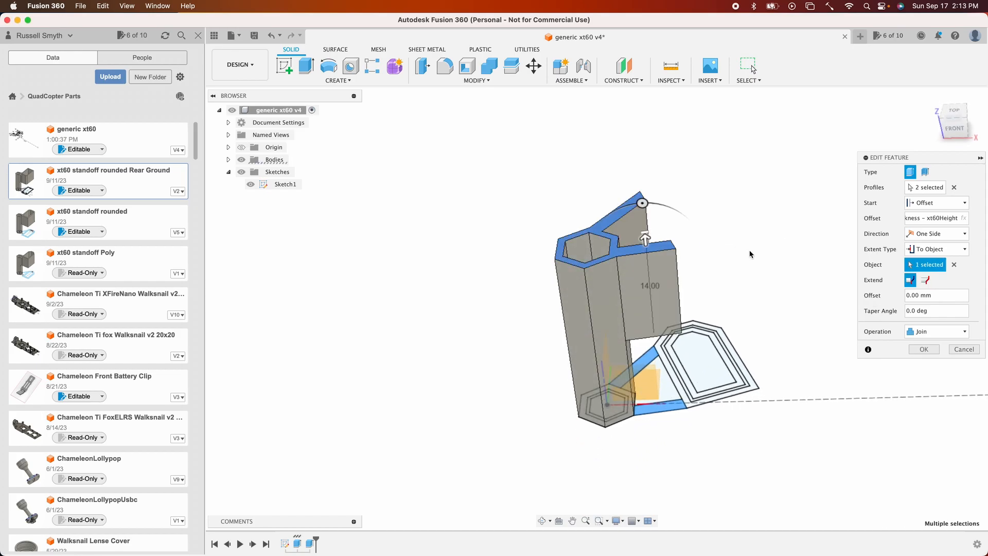
{"action": "scroll", "coordinate": [750, 254], "scroll_direction": "down", "scroll_amount": 5, "text": "shift"}
{"action": "left_click", "coordinate": [925, 351]}
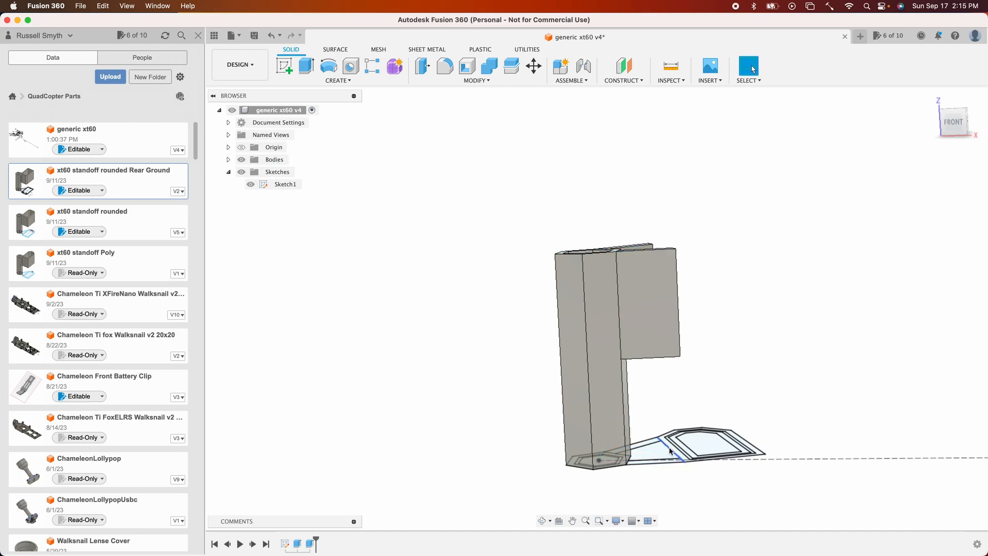
- Extrude the XT60 wall ring from an offset of calculated_xt60_bottom by xt60Height as a new body
{"action": "key", "text": "e"}
{"action": "left_click", "coordinate": [670, 451]}
{"action": "left_click", "coordinate": [937, 203]}
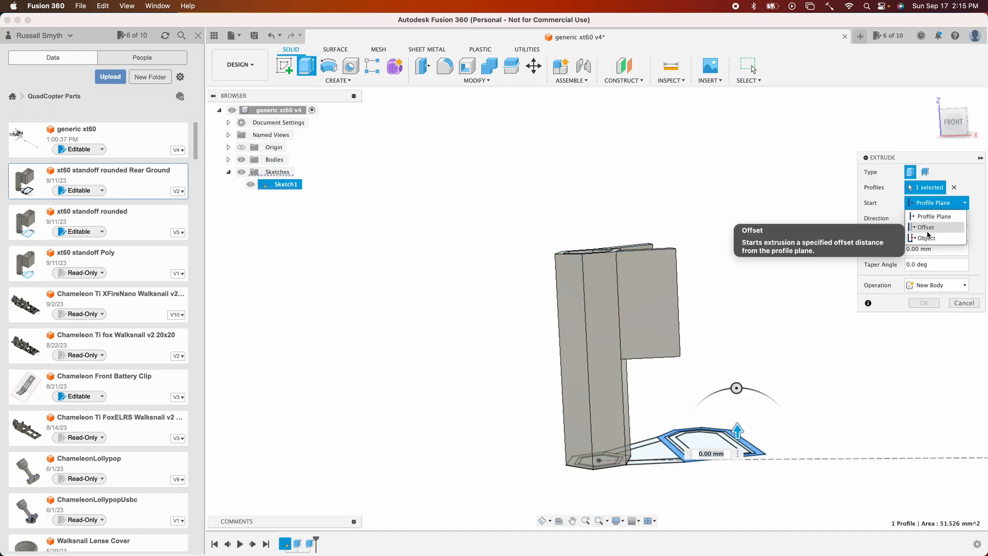
{"action": "left_click", "coordinate": [927, 230]}
{"action": "type", "text": "m"}
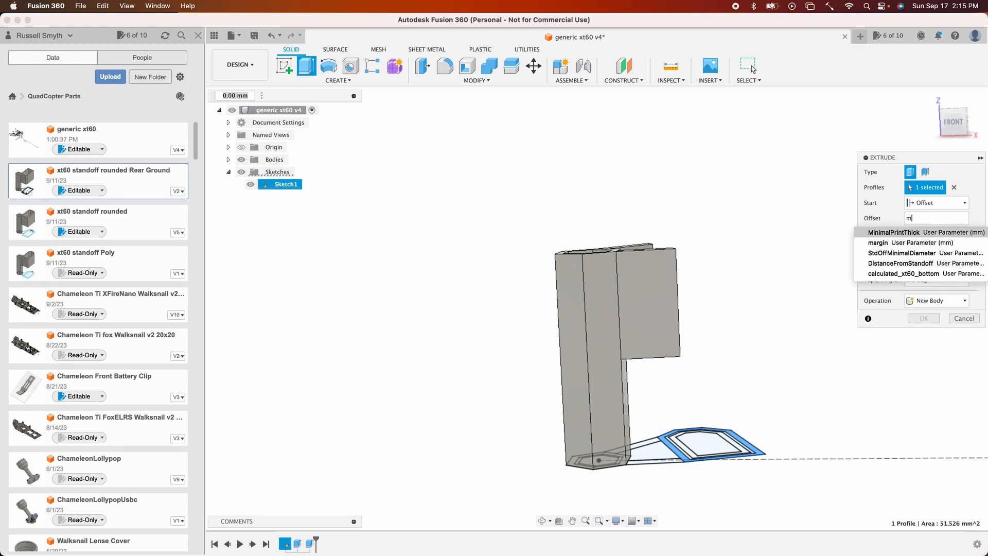
{"action": "key", "text": "BackSpace"}
{"action": "type", "text": "x"}
{"action": "key", "text": "Down"}
{"action": "key", "text": "Down"}
{"action": "key", "text": "Down"}
{"action": "key", "text": "Down"}
{"action": "key", "text": "Down"}
{"action": "key", "text": "Down"}
{"action": "key", "text": "Down"}
{"action": "key", "text": "Return"}
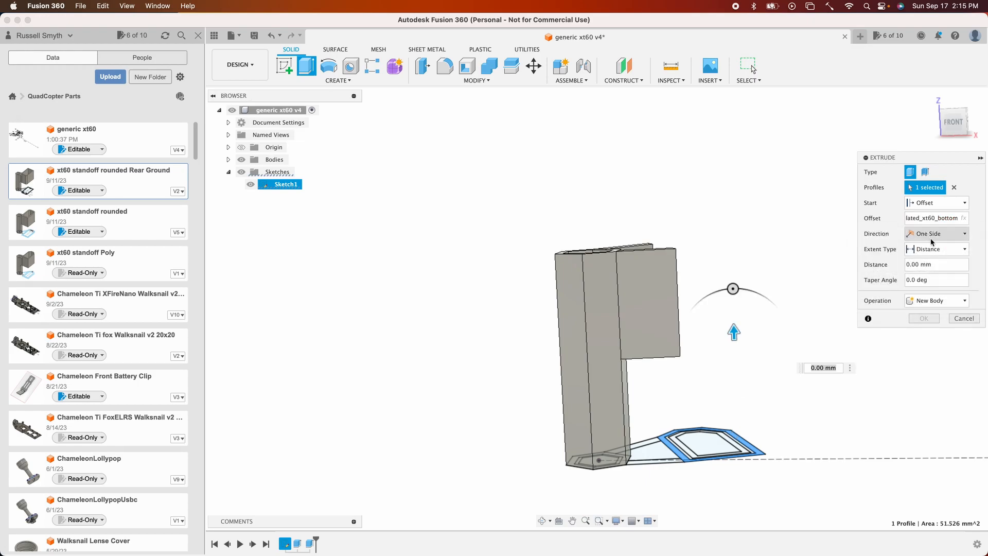
{"action": "double_click", "coordinate": [913, 265]}
{"action": "type", "text": "xt"}
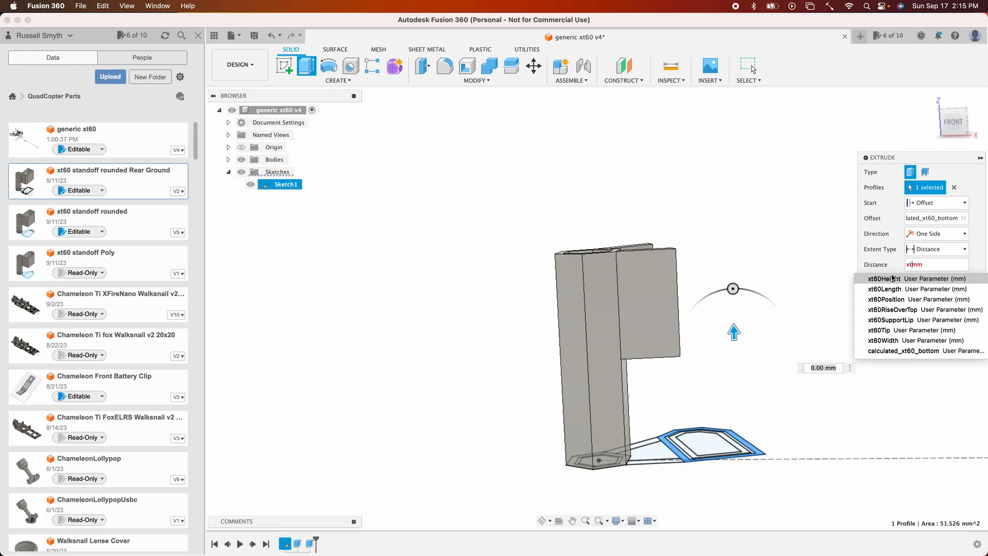
{"action": "left_click", "coordinate": [893, 278]}
{"action": "left_click", "coordinate": [929, 321]}
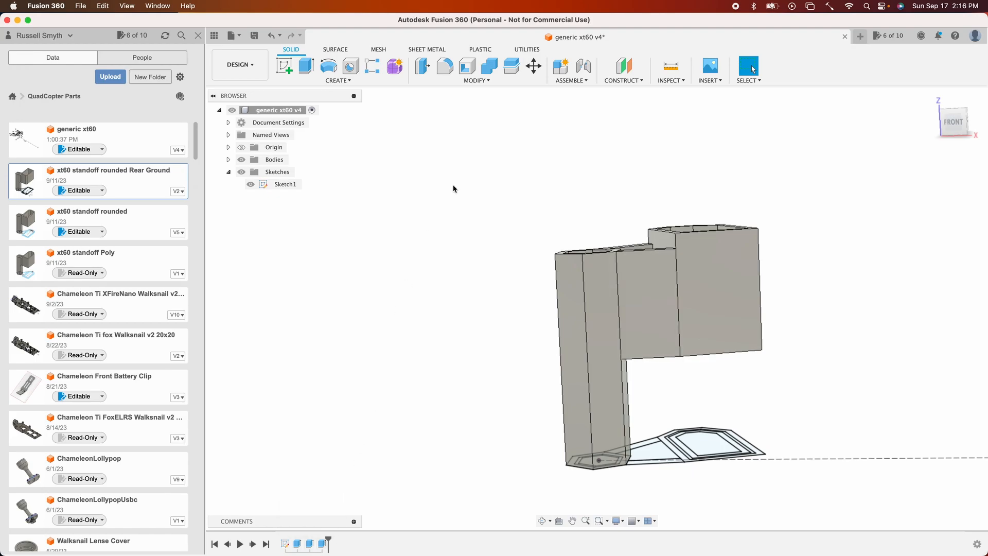
- Append +xt60RiseOverTop to the calculated_xt60_bottom parameter's expression
{"action": "left_click", "coordinate": [478, 81]}
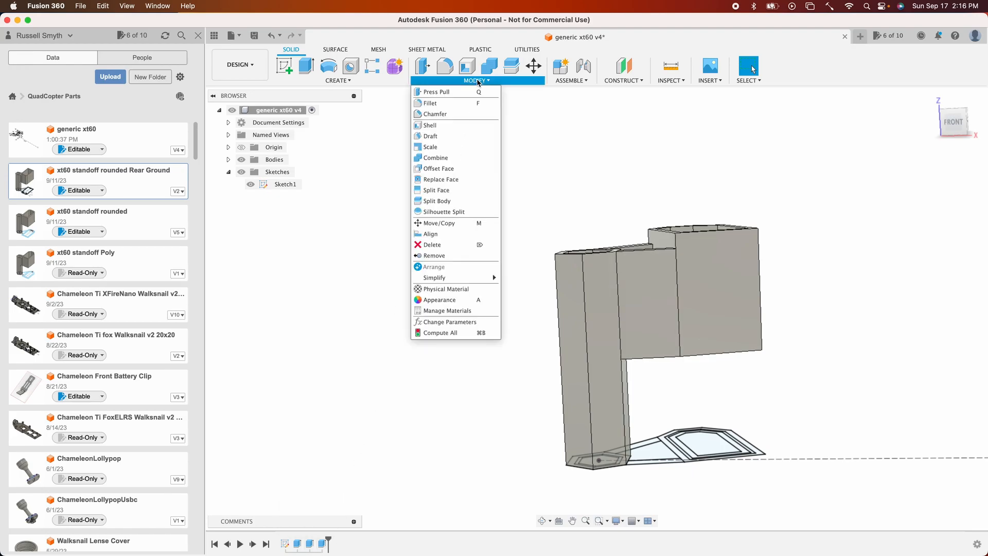
{"action": "left_click", "coordinate": [425, 322]}
{"action": "left_click", "coordinate": [620, 342]}
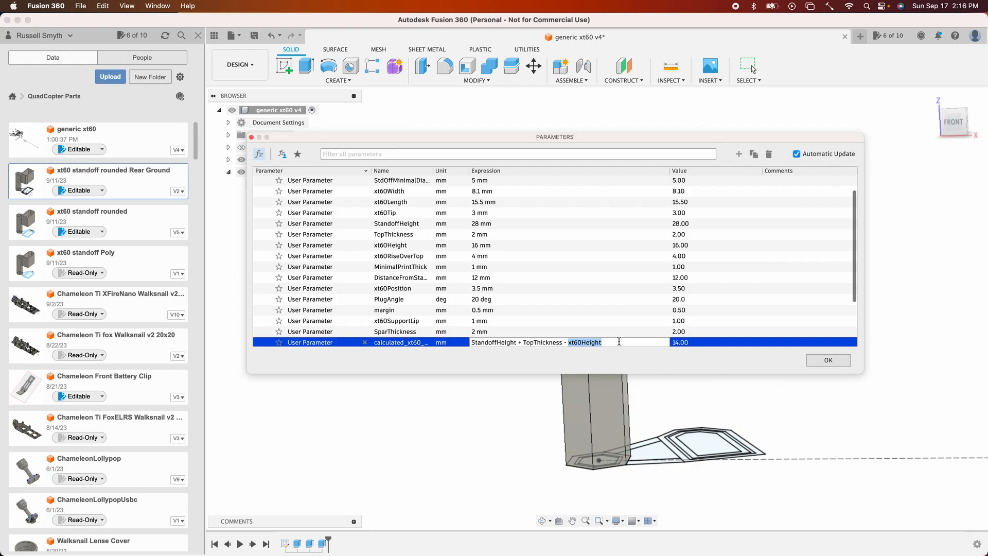
{"action": "type", "text": "+xt"}
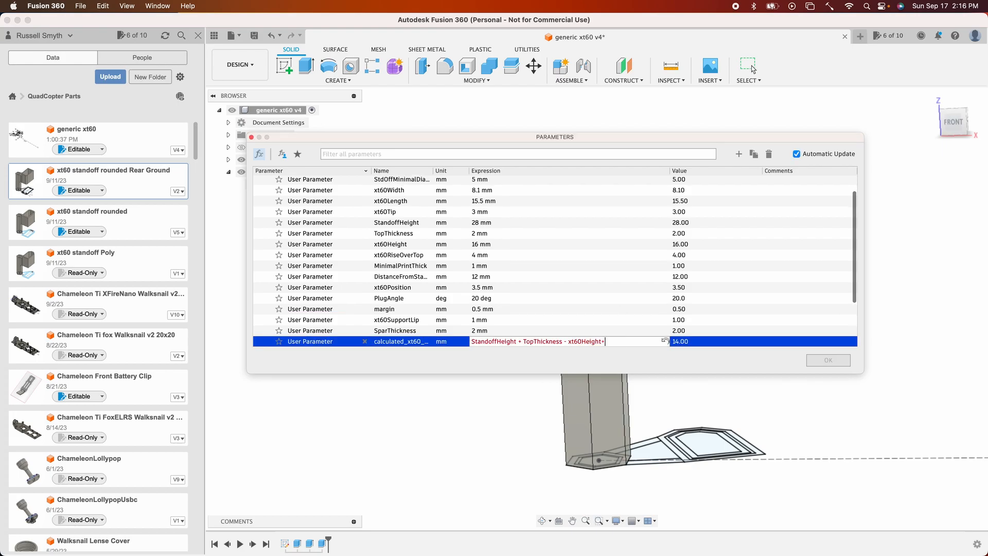
{"action": "key", "text": "Down"}
{"action": "key", "text": "Down"}
{"action": "key", "text": "Down"}
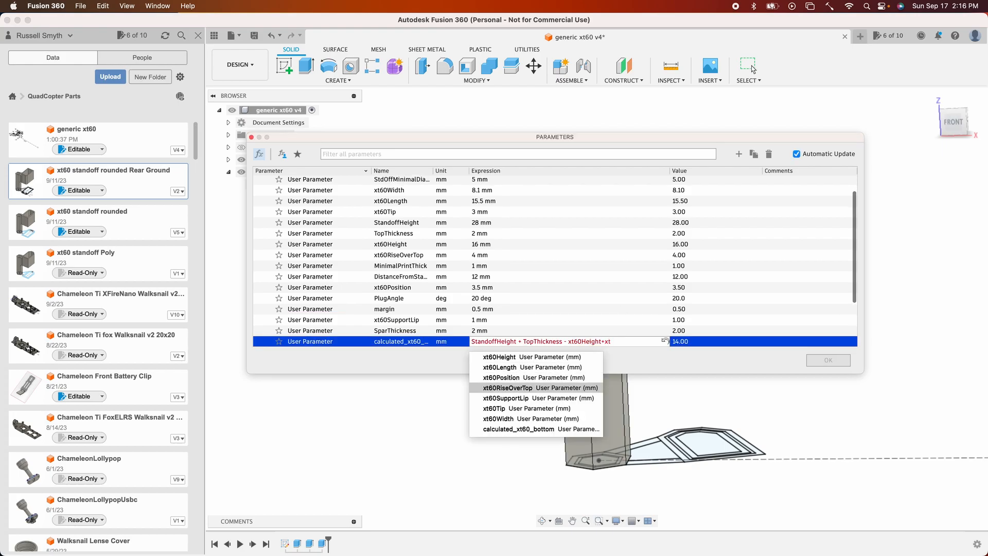
{"action": "key", "text": "Return"}
{"action": "left_click", "coordinate": [827, 360]}
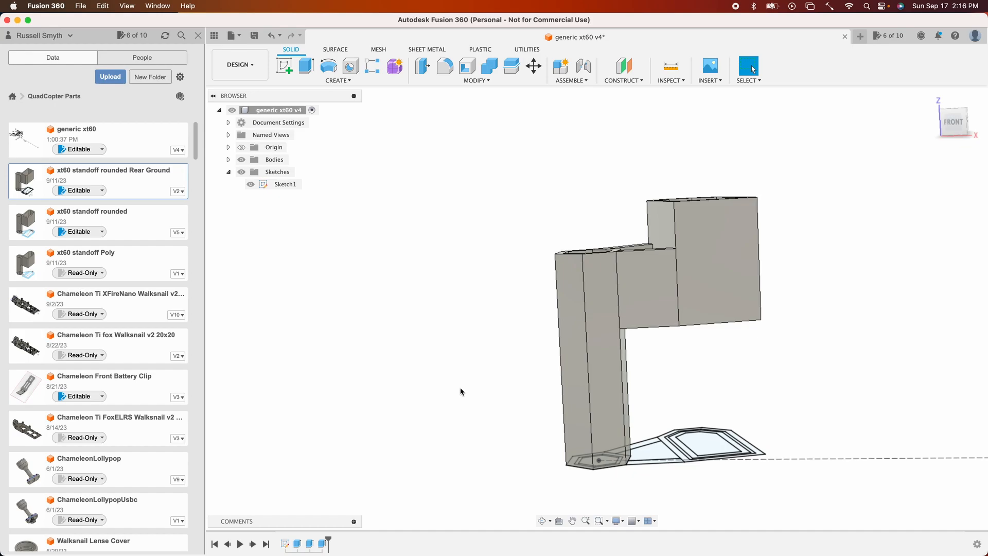
- Extrude the two XT60 holder floor profiles 1 mm from an offset of calculated_xt60_bottom, joined
{"action": "scroll", "coordinate": [460, 392], "scroll_direction": "up", "scroll_amount": 10, "text": "shift"}
{"action": "scroll", "coordinate": [461, 392], "scroll_direction": "down", "scroll_amount": 10, "text": "shift"}
{"action": "scroll", "coordinate": [461, 391], "scroll_direction": "up", "scroll_amount": 10, "text": "shift"}
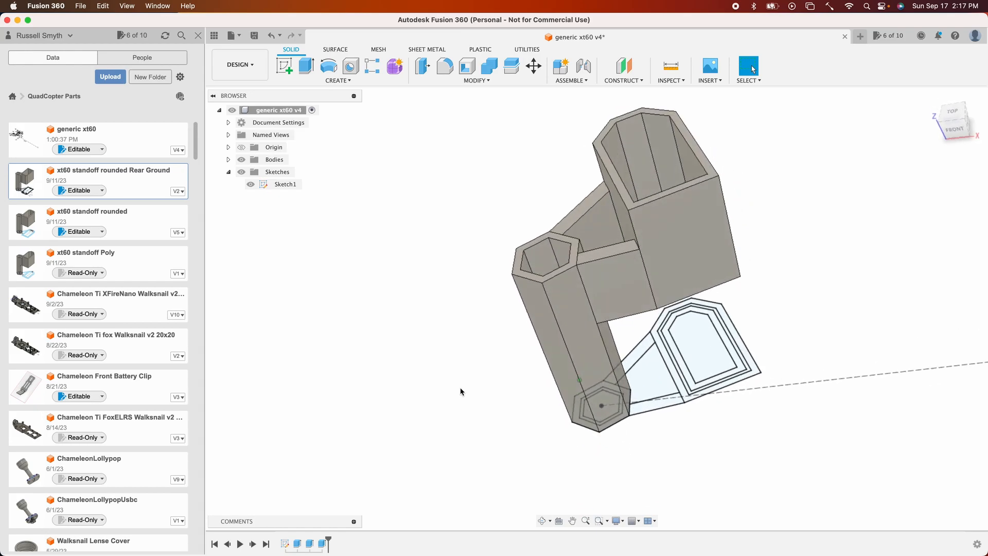
{"action": "scroll", "coordinate": [461, 392], "scroll_direction": "down", "scroll_amount": 3, "text": "shift"}
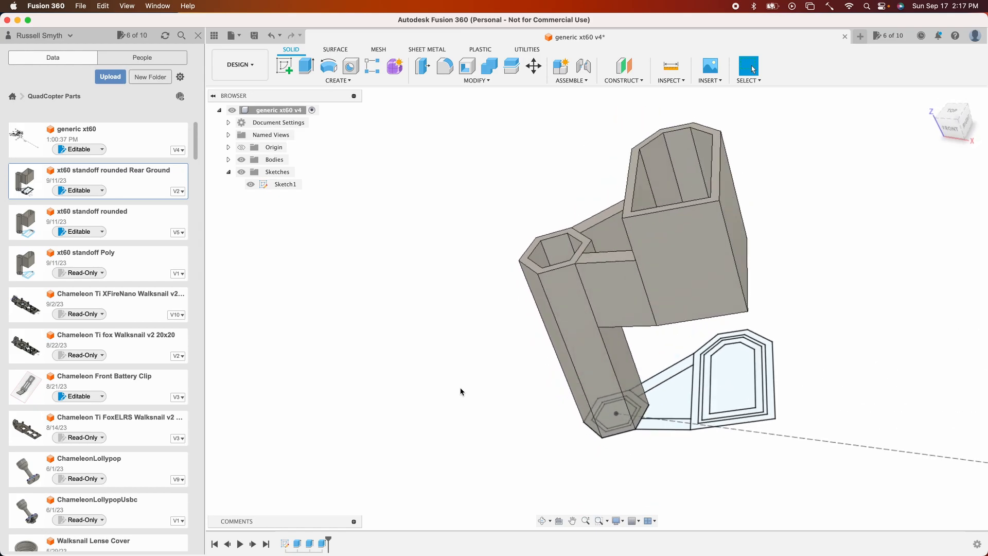
{"action": "scroll", "coordinate": [460, 392], "scroll_direction": "down", "scroll_amount": 3, "text": "shift"}
{"action": "key", "text": "e"}
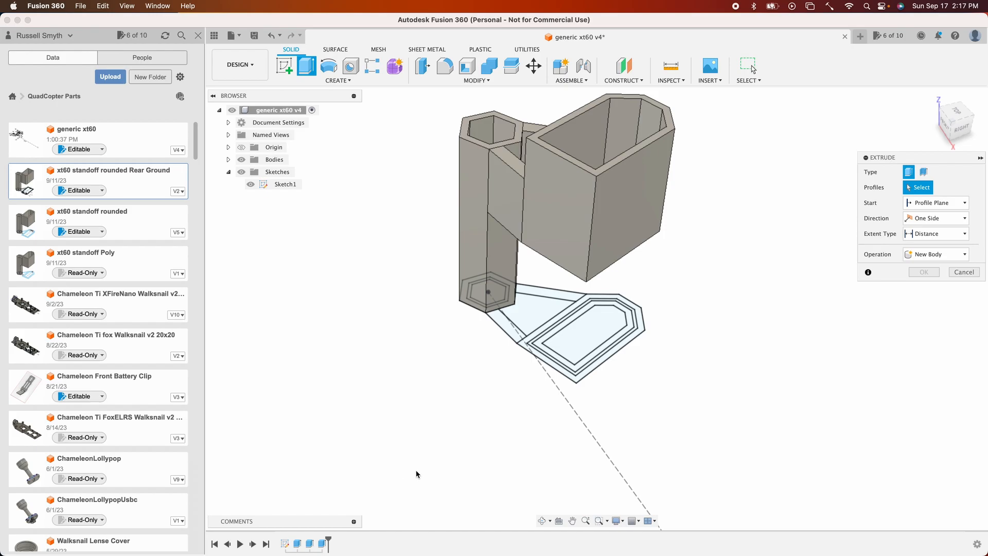
{"action": "left_click", "coordinate": [571, 317]}
{"action": "left_click", "coordinate": [572, 322]}
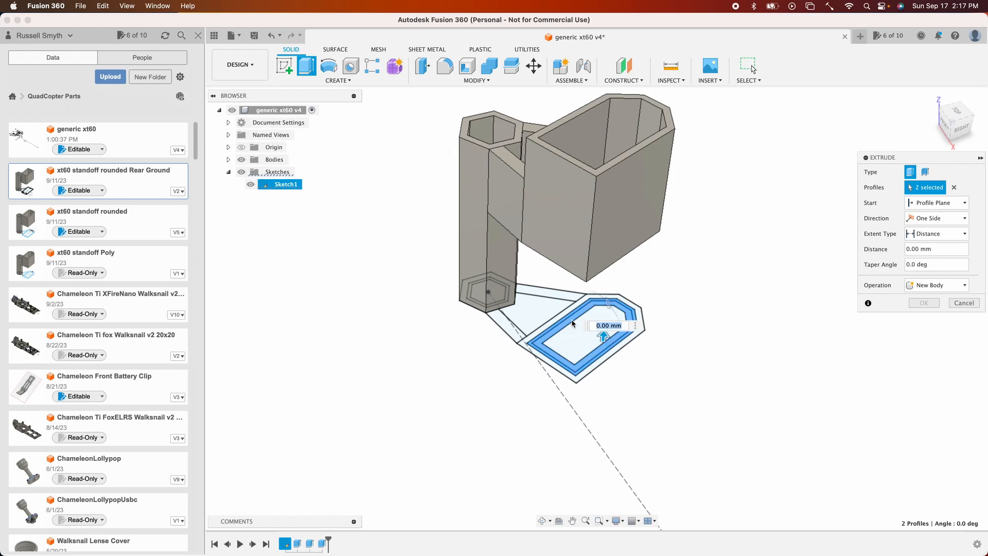
{"action": "left_click", "coordinate": [936, 203]}
{"action": "left_click", "coordinate": [929, 227]}
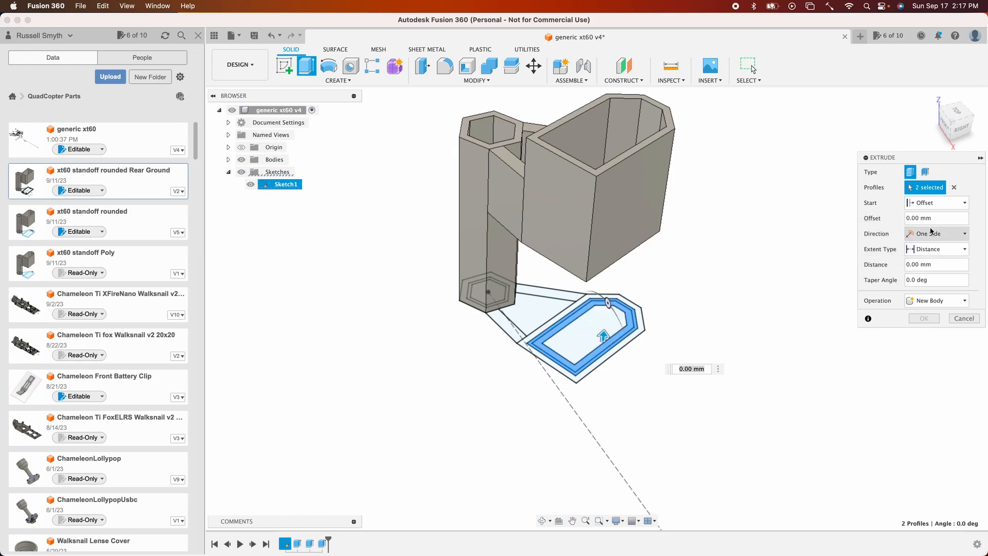
{"action": "triple_click", "coordinate": [930, 218]}
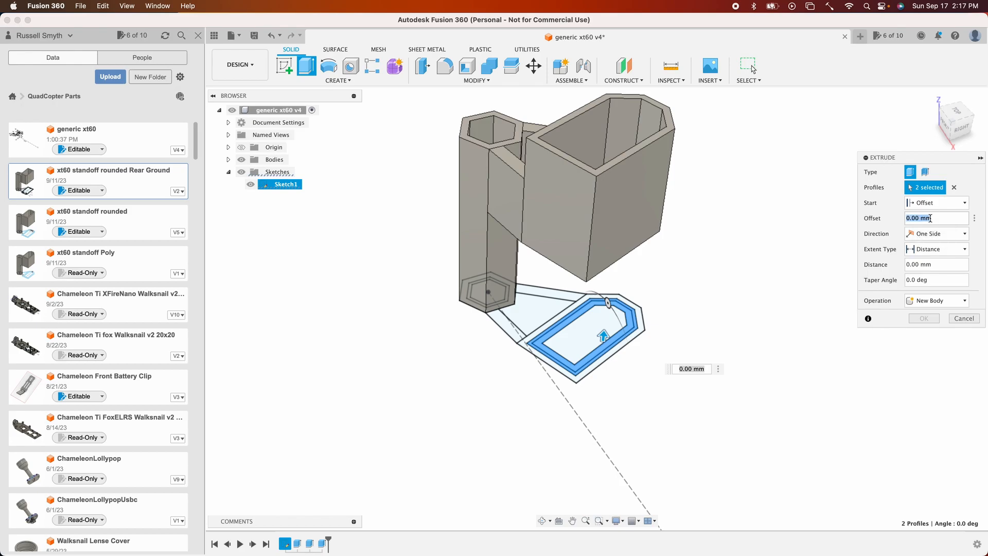
{"action": "type", "text": "calculated_xt60_bottom"}
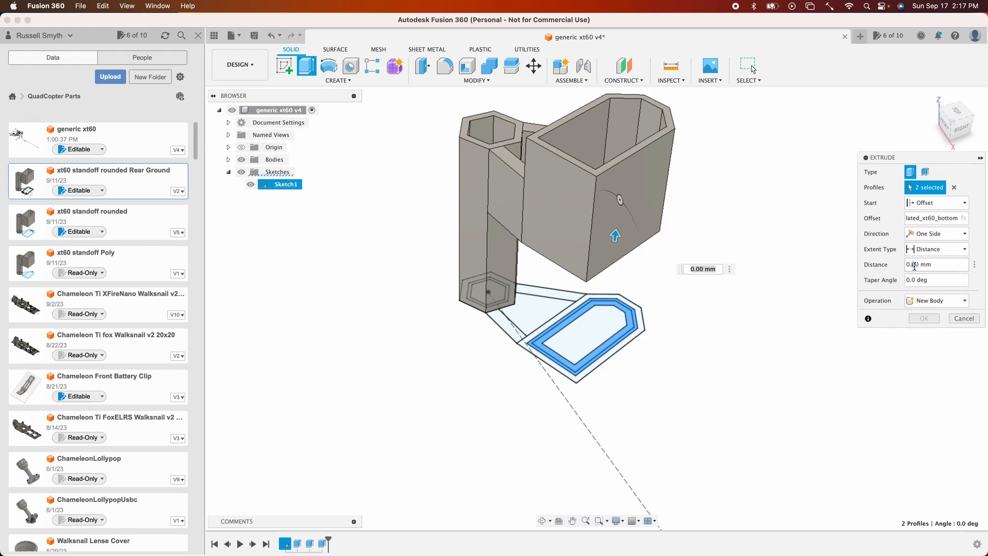
{"action": "type", "text": "10"}
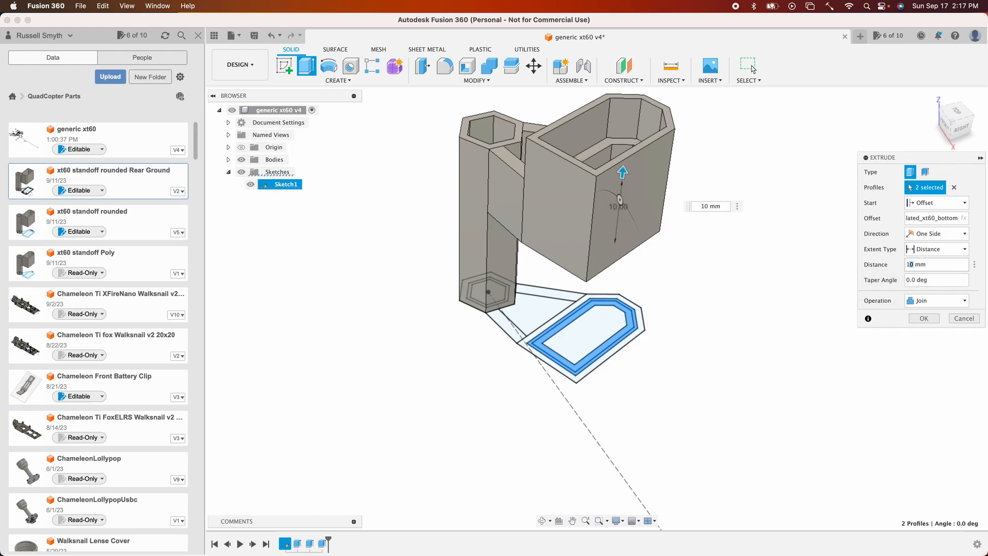
{"action": "left_click", "coordinate": [922, 319]}
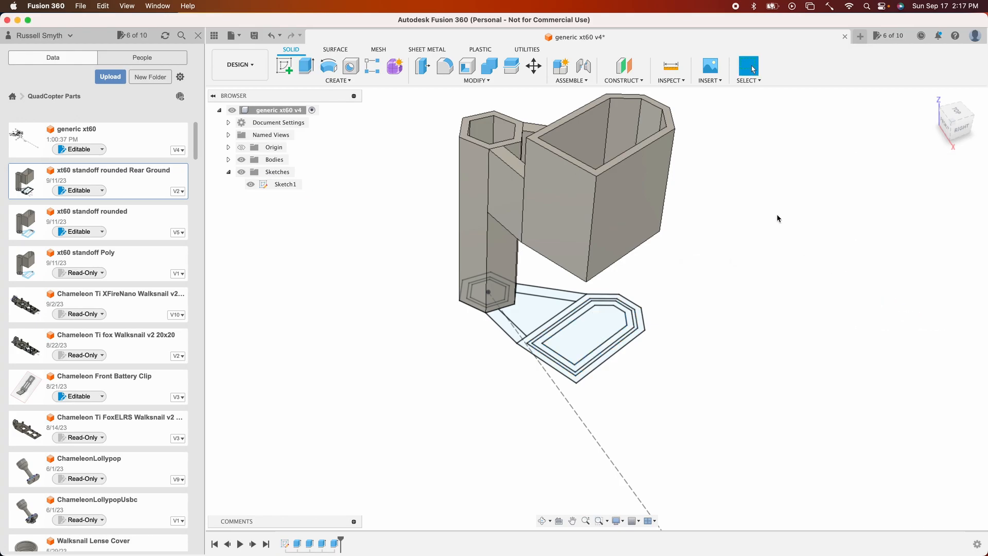
- Start a fillet on the spar edge where it meets the holder and set its radius to 2 mm
{"action": "scroll", "coordinate": [777, 214], "scroll_direction": "up", "scroll_amount": 5, "text": "shift"}
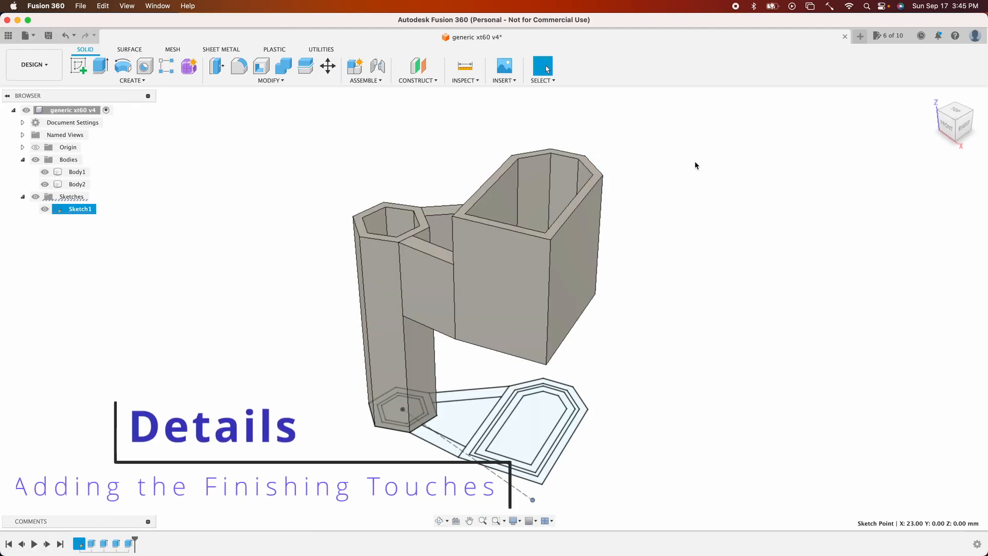
{"action": "scroll", "coordinate": [695, 165], "scroll_direction": "left", "scroll_amount": 1}
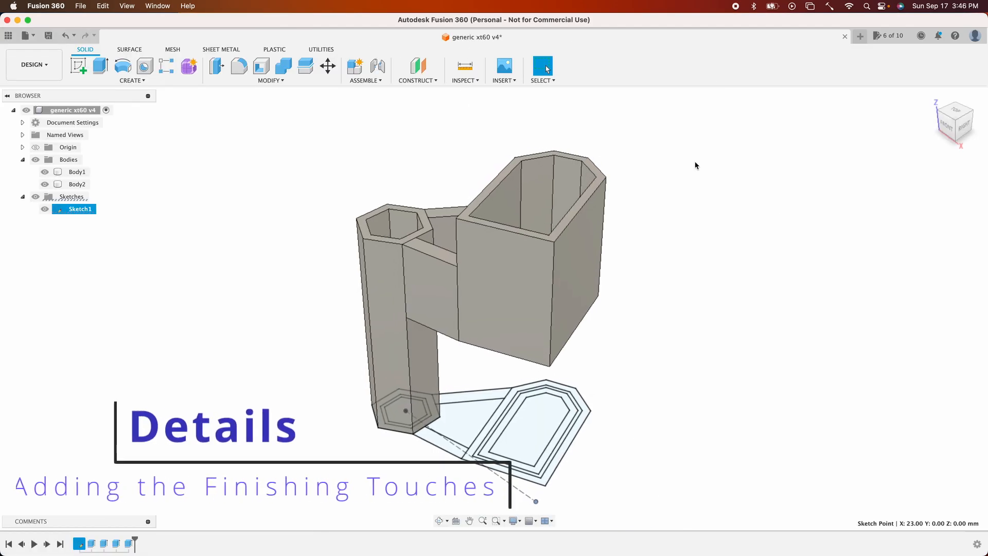
{"action": "scroll", "coordinate": [695, 165], "scroll_direction": "up", "scroll_amount": 5, "text": "shift"}
{"action": "scroll", "coordinate": [694, 166], "scroll_direction": "up", "scroll_amount": 2, "text": "shift"}
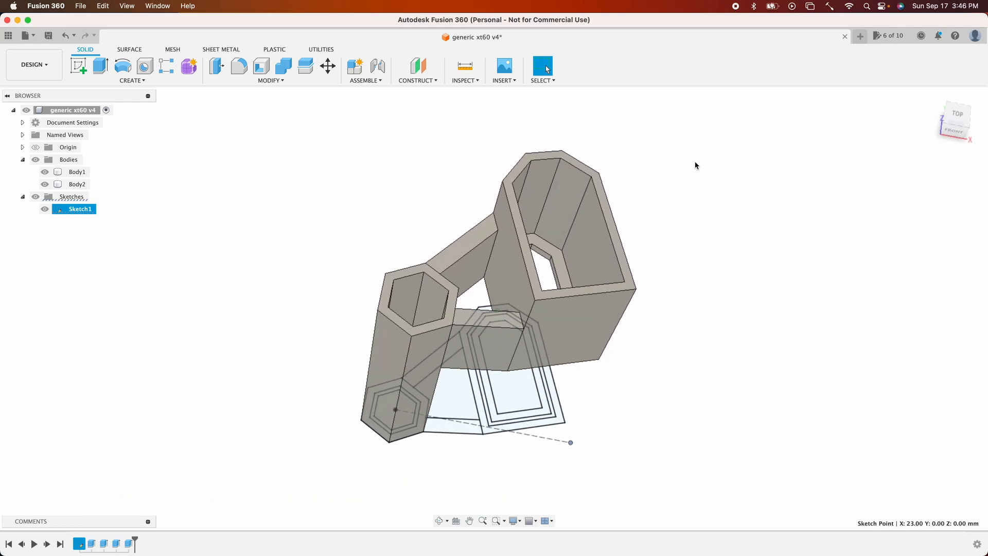
{"action": "left_click", "coordinate": [240, 72]}
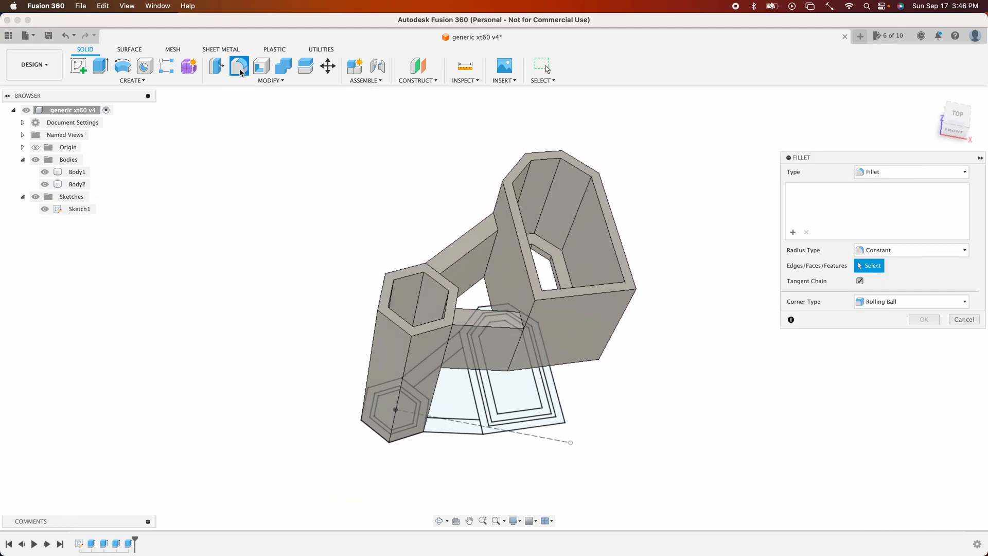
{"action": "left_click", "coordinate": [492, 256]}
{"action": "mouse_move", "coordinate": [489, 265]}
{"action": "left_mouse_down"}
{"action": "mouse_move", "coordinate": [476, 287]}
{"action": "mouse_move", "coordinate": [487, 266]}
{"action": "left_mouse_up"}
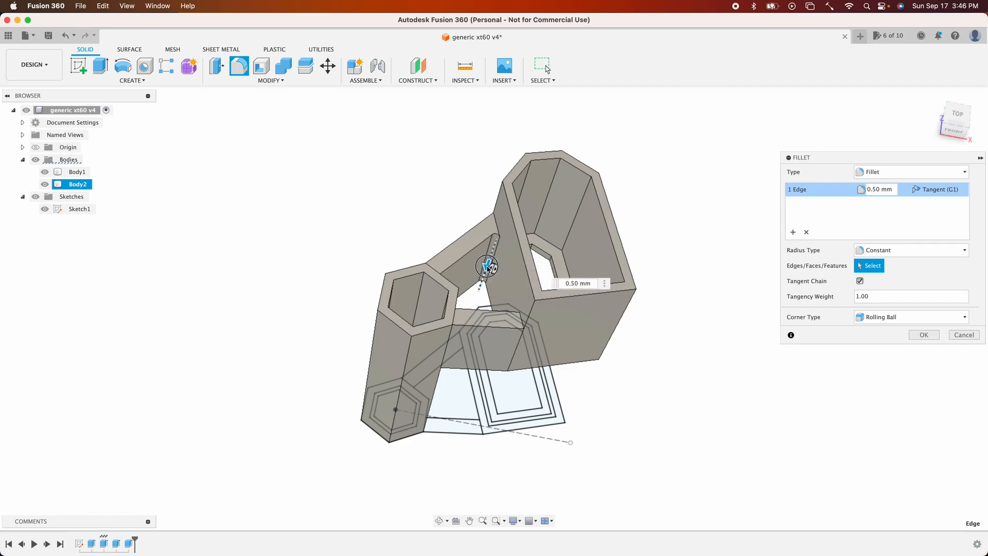
{"action": "left_click", "coordinate": [575, 283]}
{"action": "type", "text": "20"}
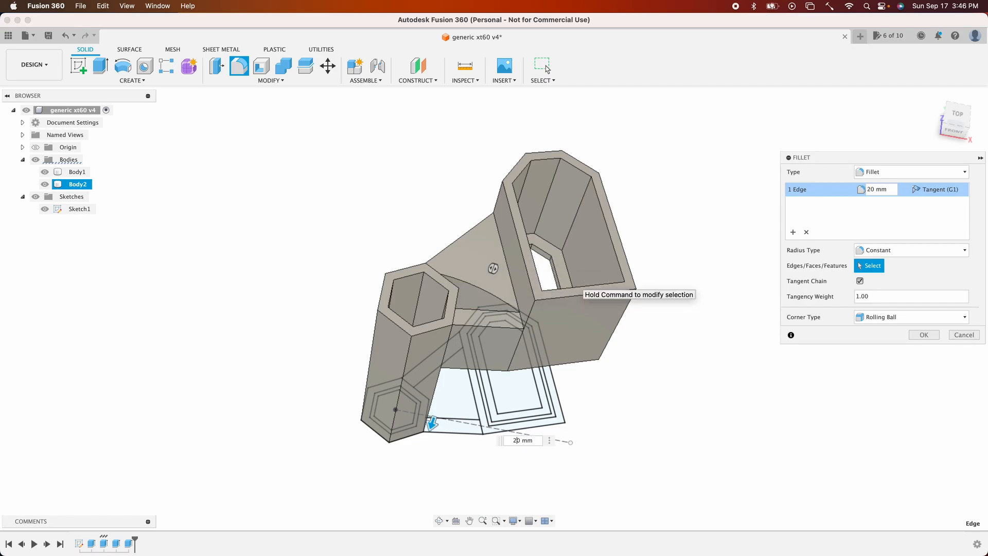
{"action": "key", "text": "Delete"}
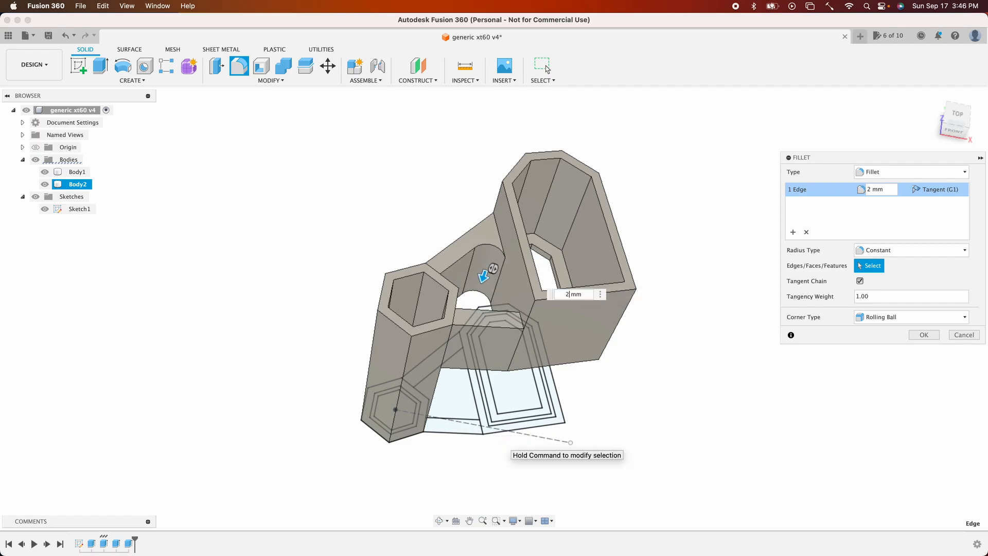
- Add two more spar edges to the 2 mm fillet selection, then cancel the fillet
{"action": "middle_click_drag", "start_coordinate": [507, 446], "coordinate": [478, 494], "text": "shift"}
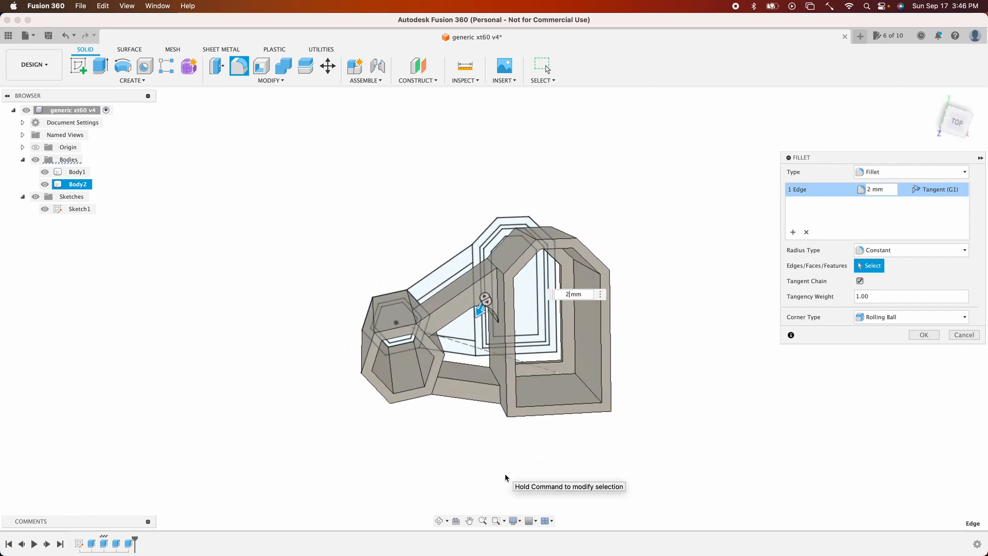
{"action": "left_click", "coordinate": [492, 377]}
{"action": "scroll", "coordinate": [493, 376], "scroll_direction": "down", "scroll_amount": 5, "text": "shift"}
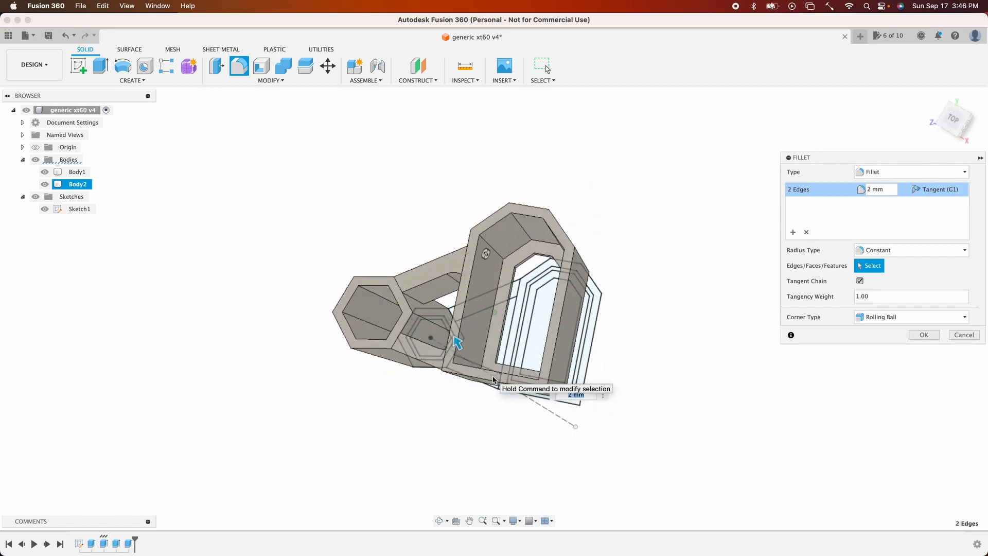
{"action": "left_click", "coordinate": [411, 296]}
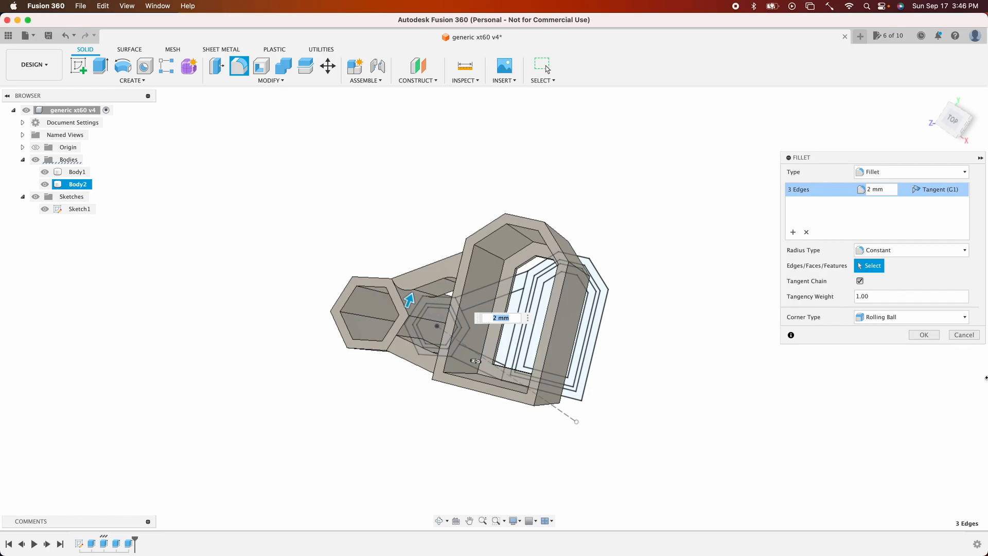
{"action": "left_click", "coordinate": [964, 335]}
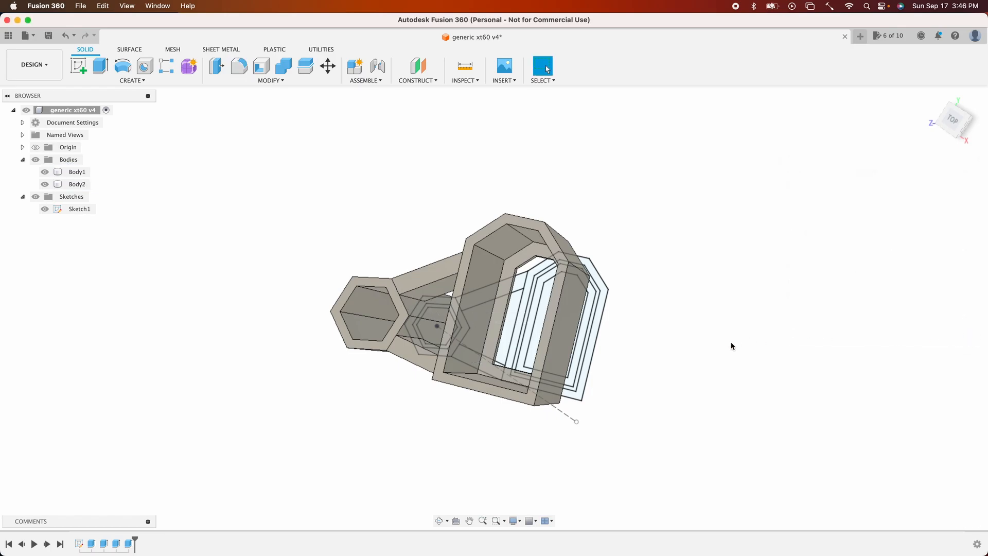
- Edit the spar extrude feature and set its operation to Join
{"action": "scroll", "coordinate": [732, 346], "scroll_direction": "down", "scroll_amount": 10, "text": "shift"}
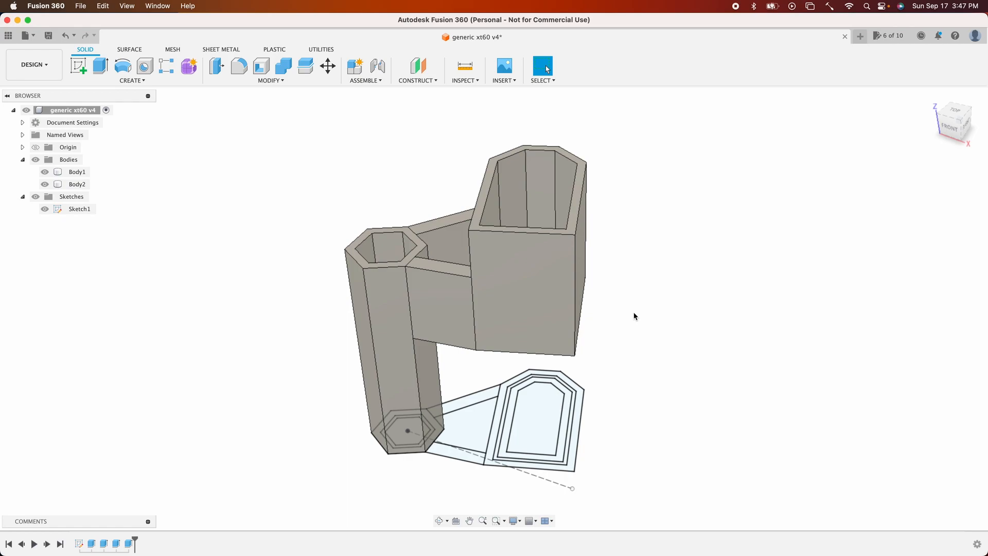
{"action": "left_click", "coordinate": [444, 304]}
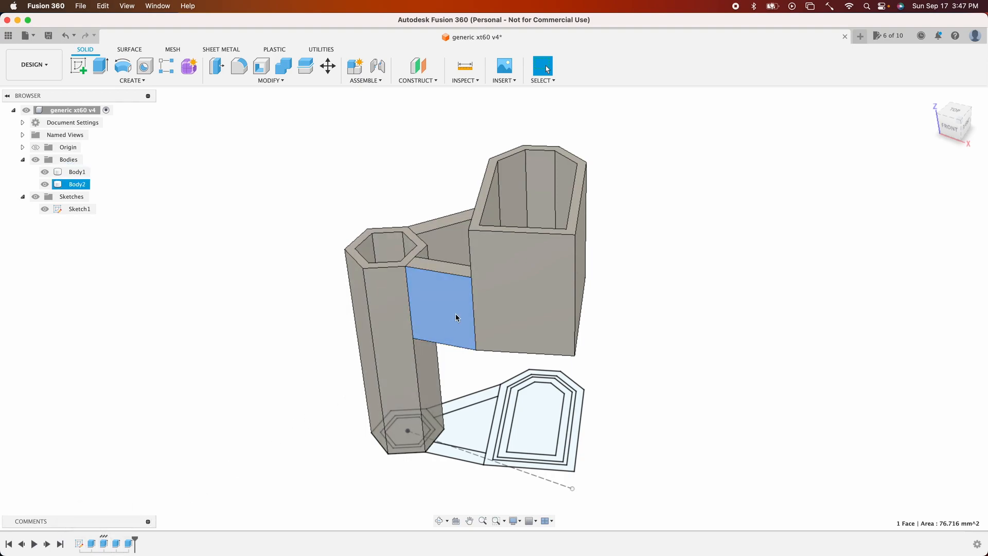
{"action": "double_click", "coordinate": [104, 544]}
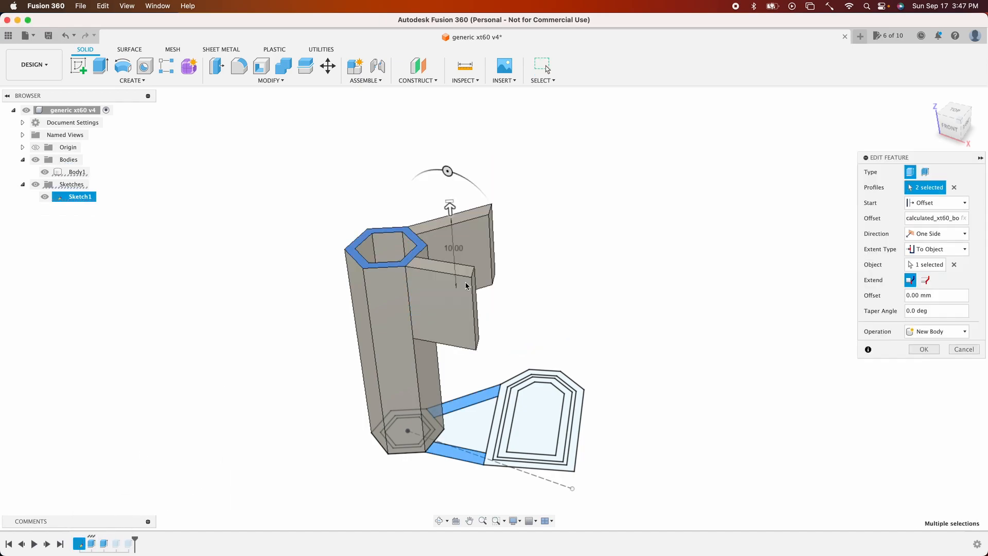
{"action": "left_click", "coordinate": [954, 335]}
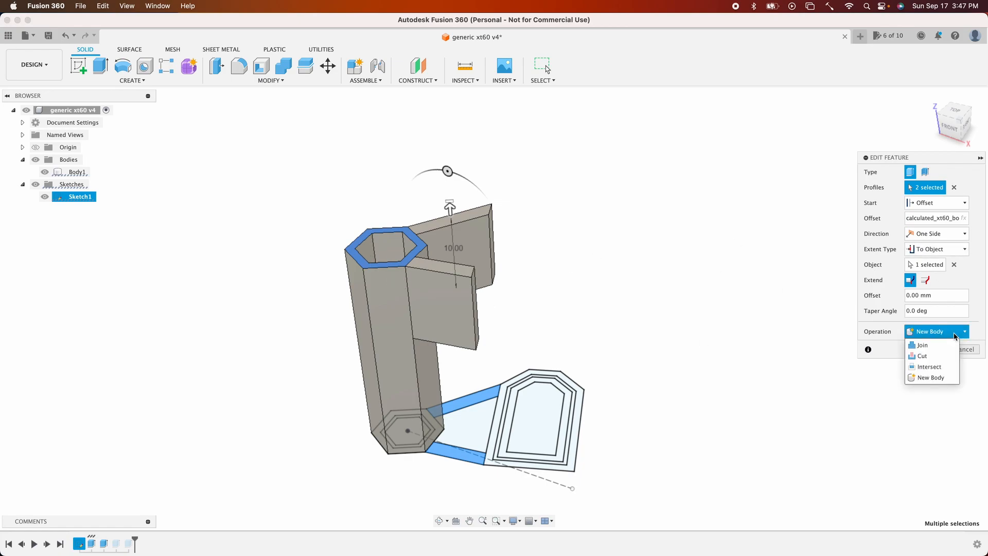
{"action": "left_click", "coordinate": [932, 347]}
{"action": "left_click", "coordinate": [932, 350]}
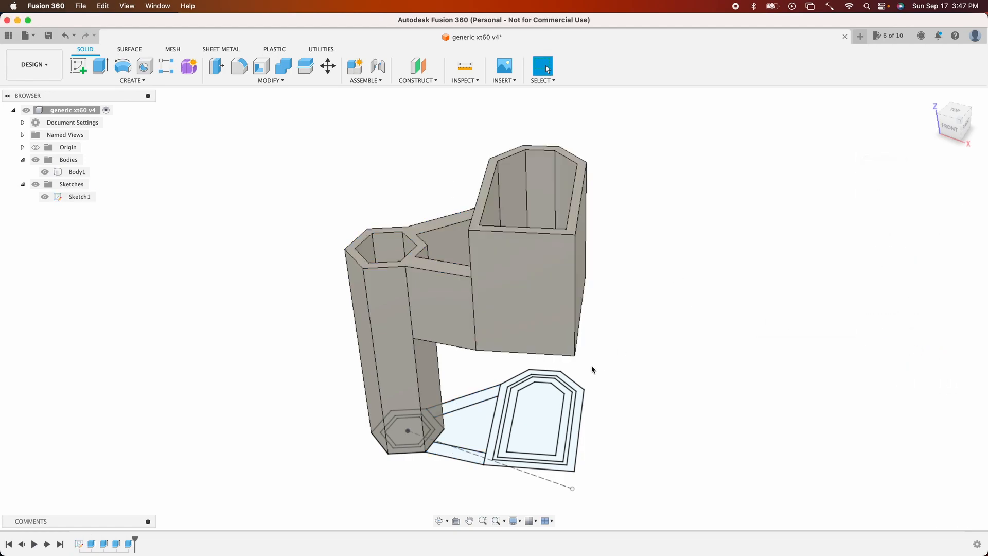
- Hide Sketch1 so only the solid bodies remain visible
{"action": "left_click", "coordinate": [70, 173]}
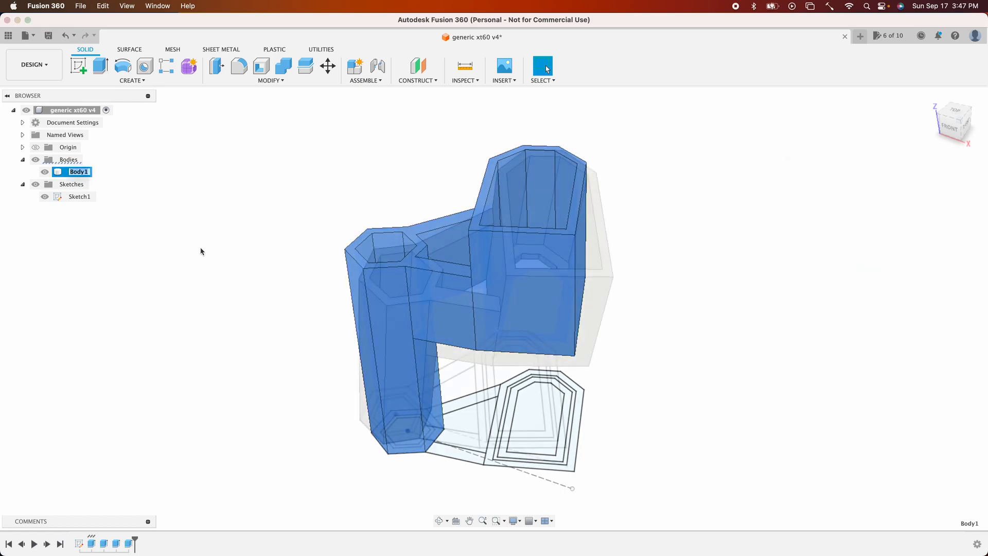
{"action": "left_click", "coordinate": [201, 253]}
{"action": "left_click", "coordinate": [45, 197]}
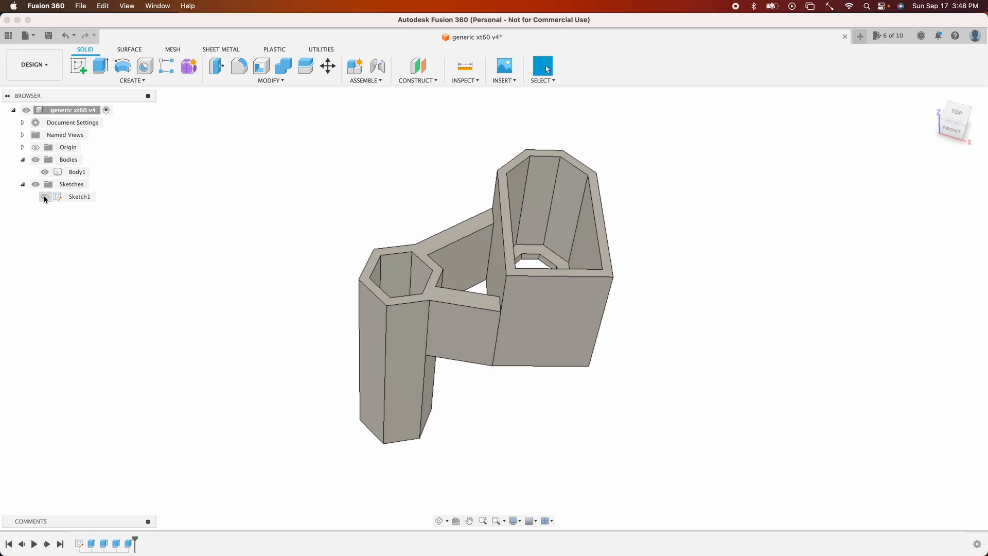
- Fillet the edges where the spar meets the XT60 holder
{"action": "left_click", "coordinate": [239, 66]}
{"action": "left_click", "coordinate": [493, 253]}
{"action": "middle_click_drag", "start_coordinate": [492, 253], "coordinate": [494, 295], "text": "shift"}
{"action": "left_click", "coordinate": [509, 360]}
{"action": "middle_click_drag", "start_coordinate": [508, 361], "coordinate": [470, 251], "text": "shift"}
{"action": "left_click", "coordinate": [413, 310]}
{"action": "middle_click_drag", "start_coordinate": [418, 329], "coordinate": [414, 332], "text": "shift"}
{"action": "left_click", "coordinate": [436, 350]}
{"action": "left_click_drag", "start_coordinate": [440, 353], "coordinate": [448, 348]}
{"action": "mouse_move", "coordinate": [444, 349]}
{"action": "middle_mouse_down", "text": "shift"}
{"action": "mouse_move", "coordinate": [440, 338]}
{"action": "mouse_move", "coordinate": [447, 346]}
{"action": "middle_mouse_up", "text": "shift"}
{"action": "left_click_drag", "start_coordinate": [447, 345], "coordinate": [449, 345]}
{"action": "key", "text": "Return"}
{"action": "middle_click_drag", "start_coordinate": [449, 345], "coordinate": [447, 334], "text": "shift"}
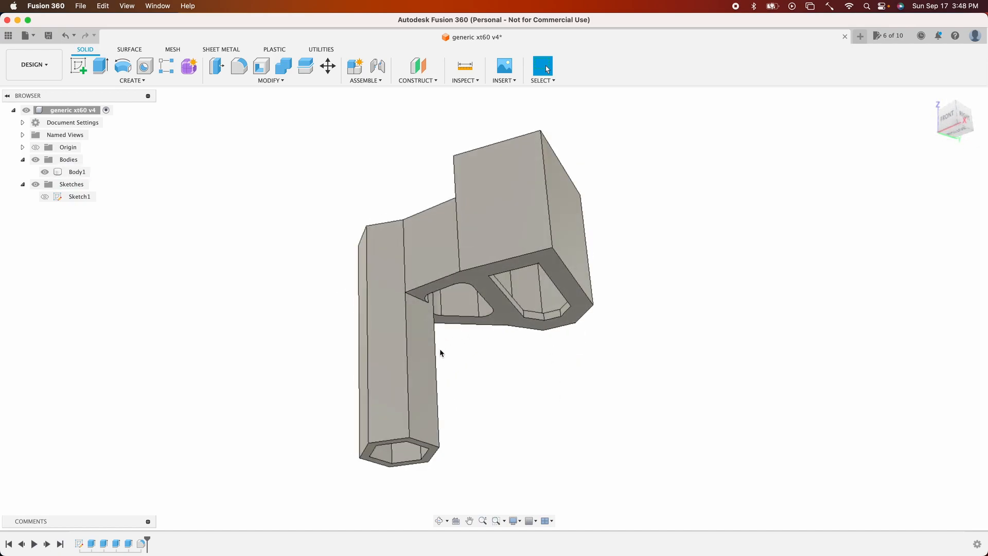
- Fillet two spar-to-holder edges with a 5 mm radius, then undo that fillet
{"action": "middle_click_drag", "start_coordinate": [451, 340], "coordinate": [423, 295], "text": "shift"}
{"action": "left_click", "coordinate": [239, 66]}
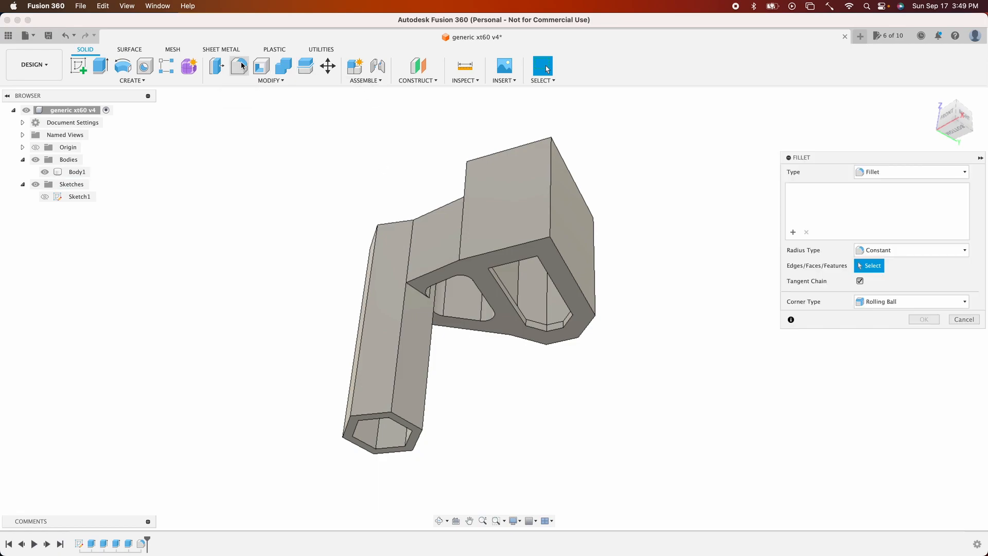
{"action": "left_click", "coordinate": [417, 291]}
{"action": "middle_click_drag", "start_coordinate": [434, 285], "coordinate": [440, 319], "text": "shift"}
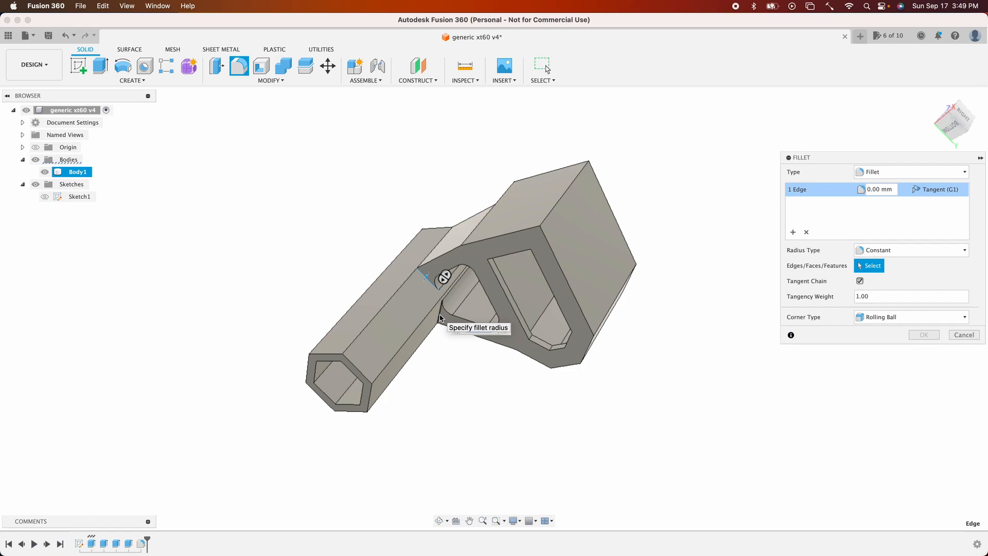
{"action": "left_click", "coordinate": [440, 319]}
{"action": "left_click_drag", "start_coordinate": [440, 318], "coordinate": [444, 333]}
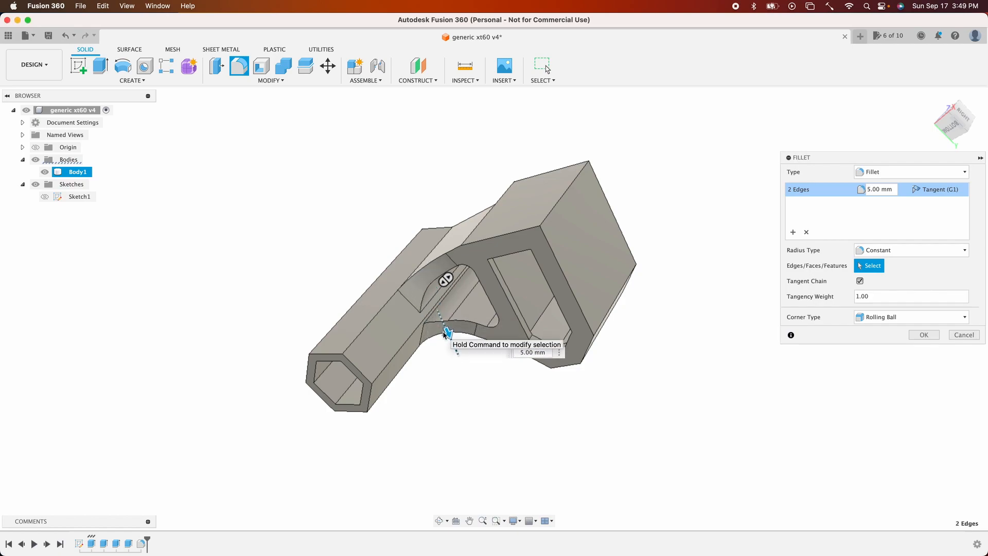
{"action": "key", "text": "Return"}
{"action": "middle_click_drag", "start_coordinate": [448, 397], "coordinate": [512, 463], "text": "shift"}
{"action": "middle_click_drag", "start_coordinate": [412, 459], "coordinate": [398, 434], "text": "shift"}
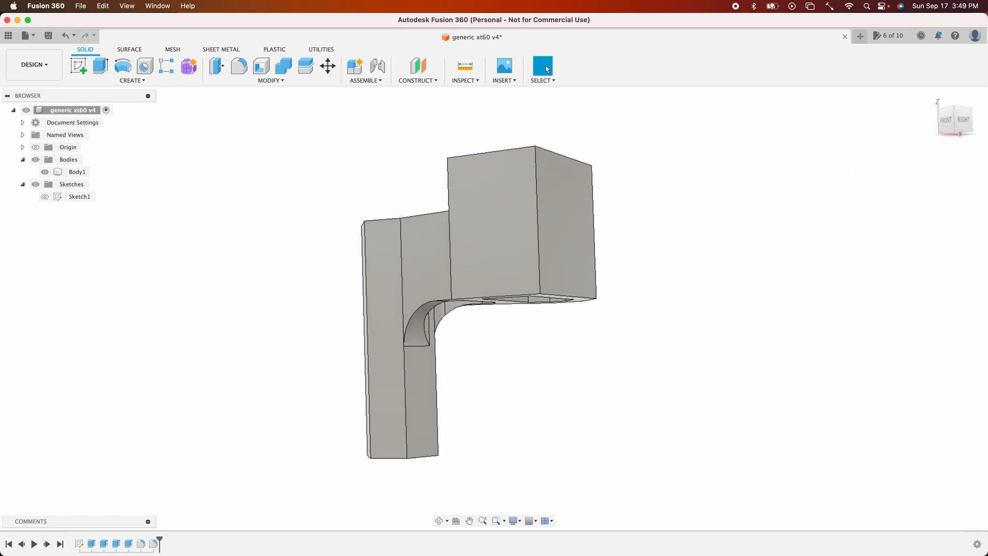
{"action": "middle_click_drag", "start_coordinate": [465, 382], "coordinate": [464, 379], "text": "shift"}
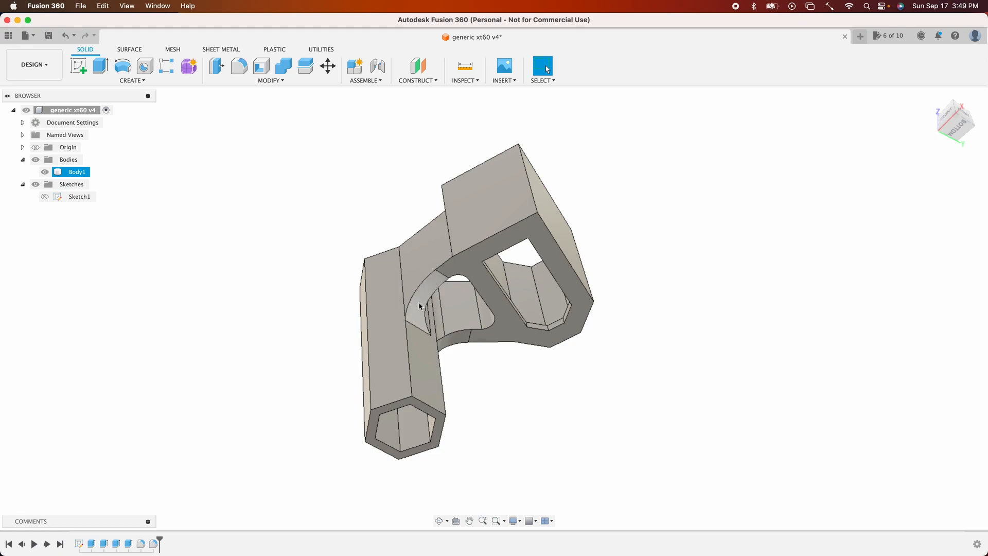
{"action": "key", "text": "super+z"}
{"action": "scroll", "coordinate": [553, 332], "scroll_direction": "up", "scroll_amount": 5, "text": "shift"}
{"action": "scroll", "coordinate": [553, 332], "scroll_direction": "down", "scroll_amount": 10, "text": "shift"}
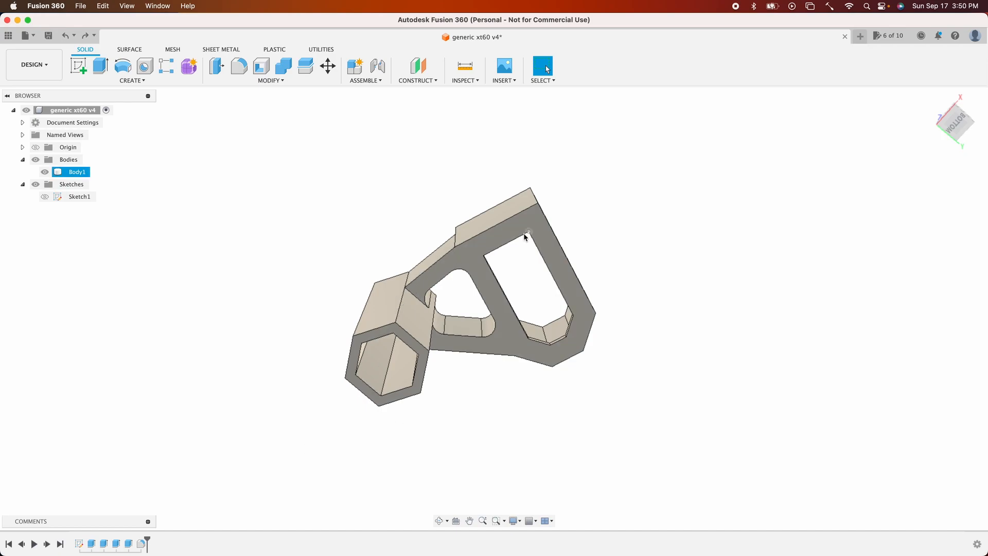
- Edit the XT60 wall ring extrude and set its operation to New Body
{"action": "left_click", "coordinate": [493, 223]}
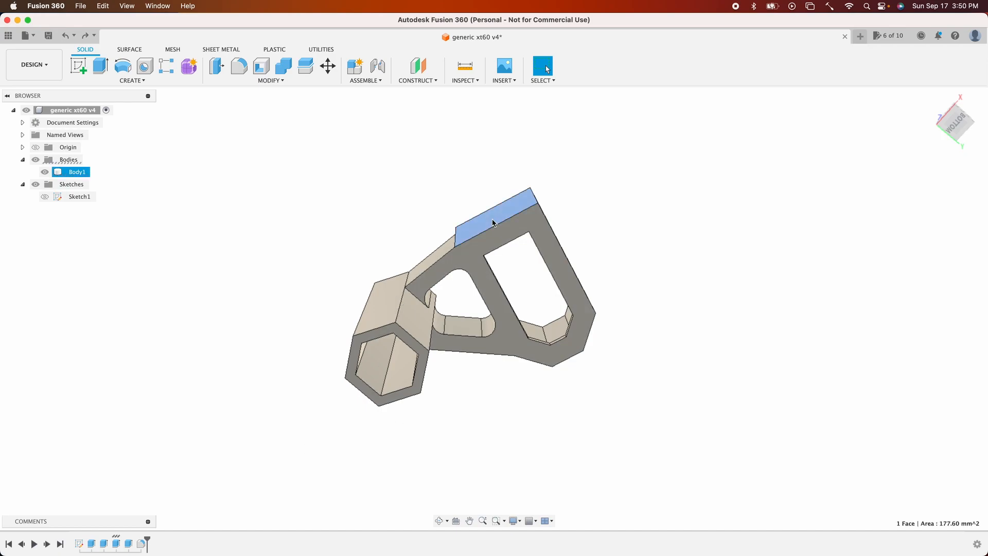
{"action": "double_click", "coordinate": [117, 545]}
{"action": "left_click", "coordinate": [930, 303]}
{"action": "left_click", "coordinate": [927, 346]}
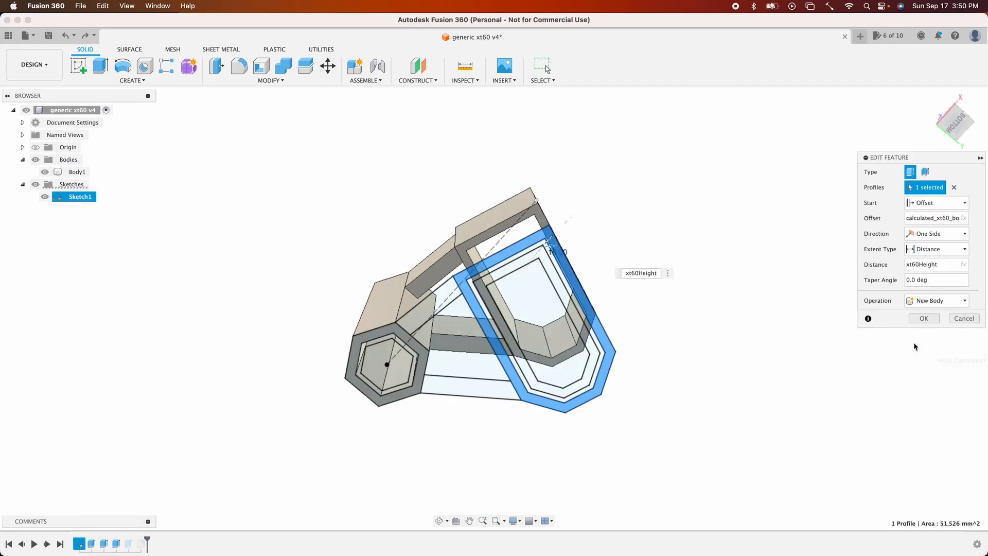
{"action": "left_click", "coordinate": [924, 318]}
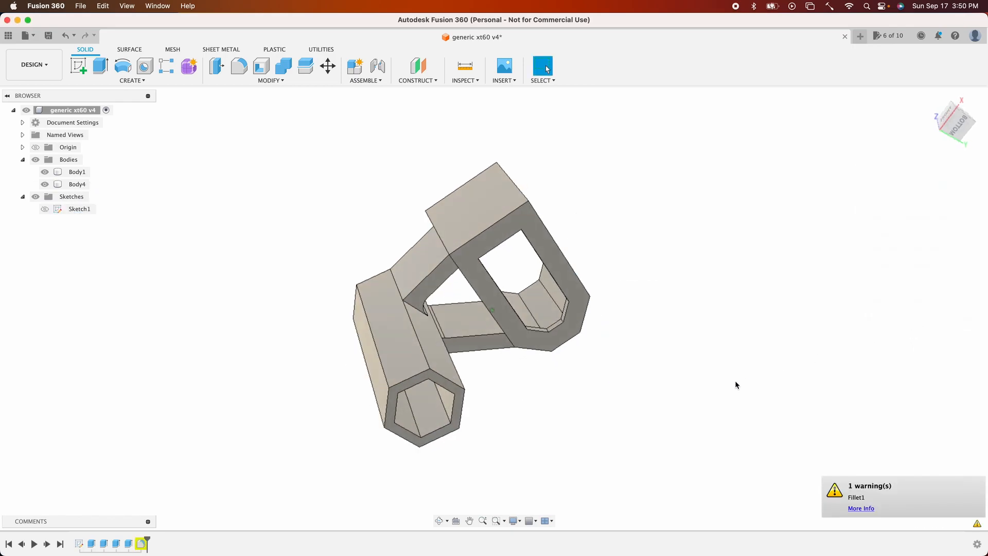
- Delete the first fillet feature from the timeline
{"action": "scroll", "coordinate": [735, 381], "scroll_direction": "up", "scroll_amount": 5, "text": "shift"}
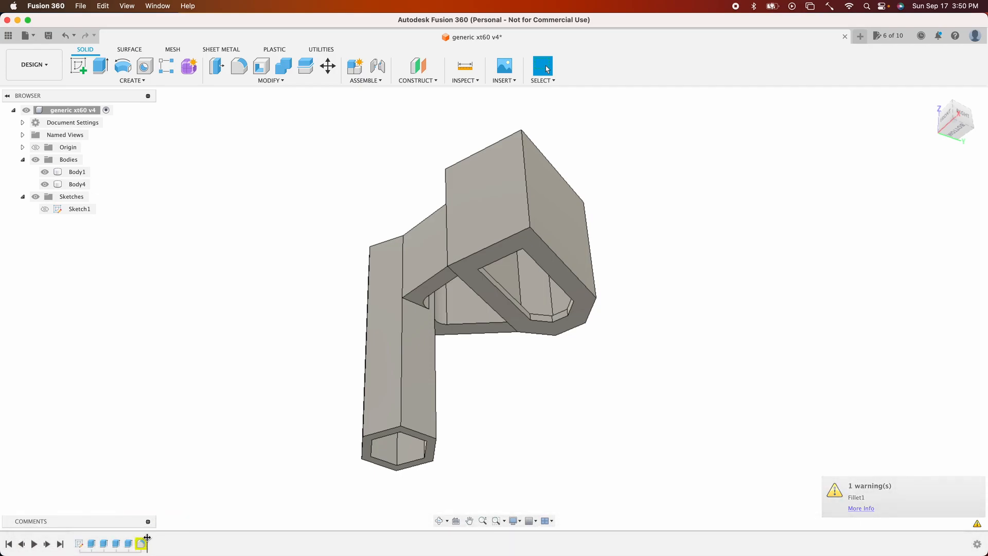
{"action": "scroll", "coordinate": [253, 448], "scroll_direction": "left", "scroll_amount": 10, "text": "shift"}
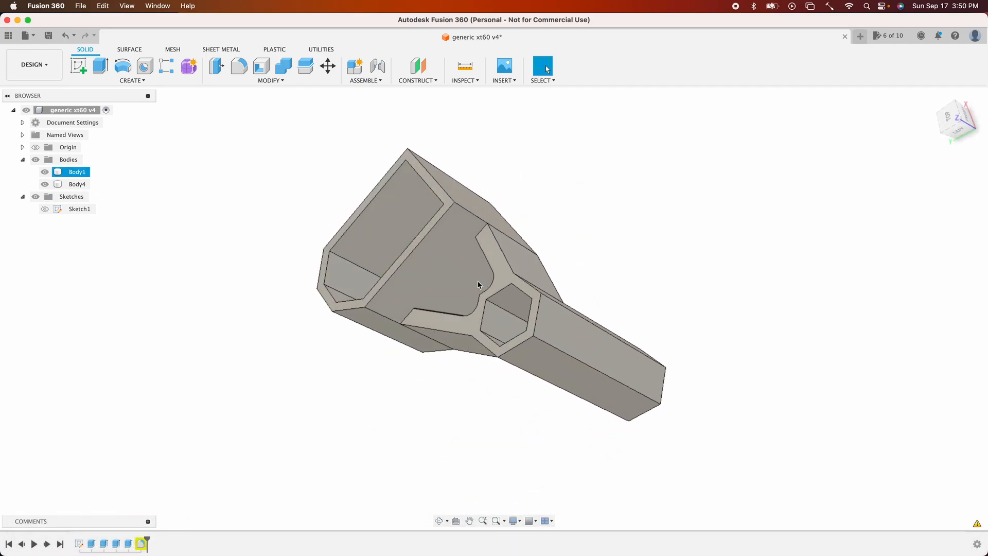
{"action": "scroll", "coordinate": [407, 415], "scroll_direction": "right", "scroll_amount": 10, "text": "shift"}
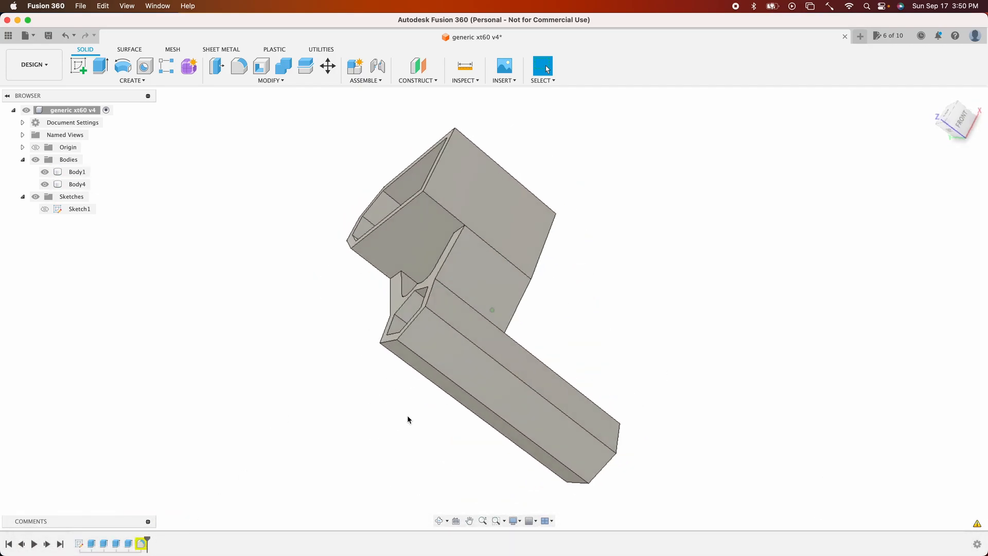
{"action": "right_click", "coordinate": [144, 551]}
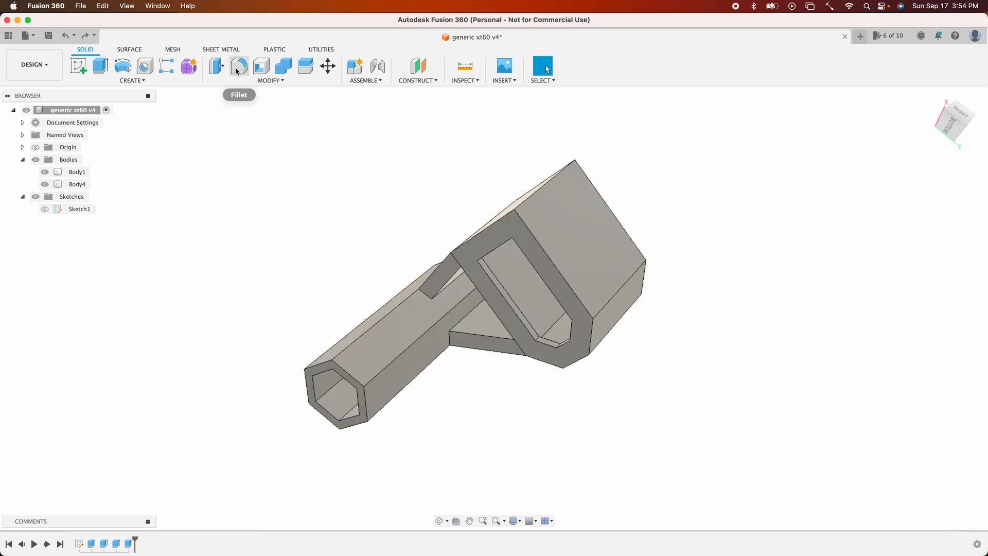
- Fillet the two edges where the spar meets the holder with a 9 mm radius
{"action": "left_click", "coordinate": [239, 66]}
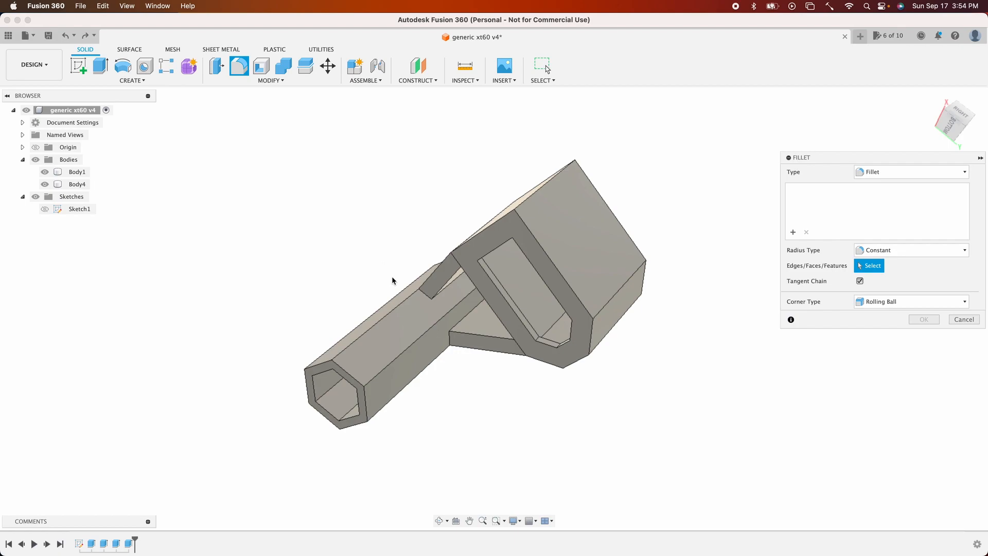
{"action": "left_click", "coordinate": [425, 297]}
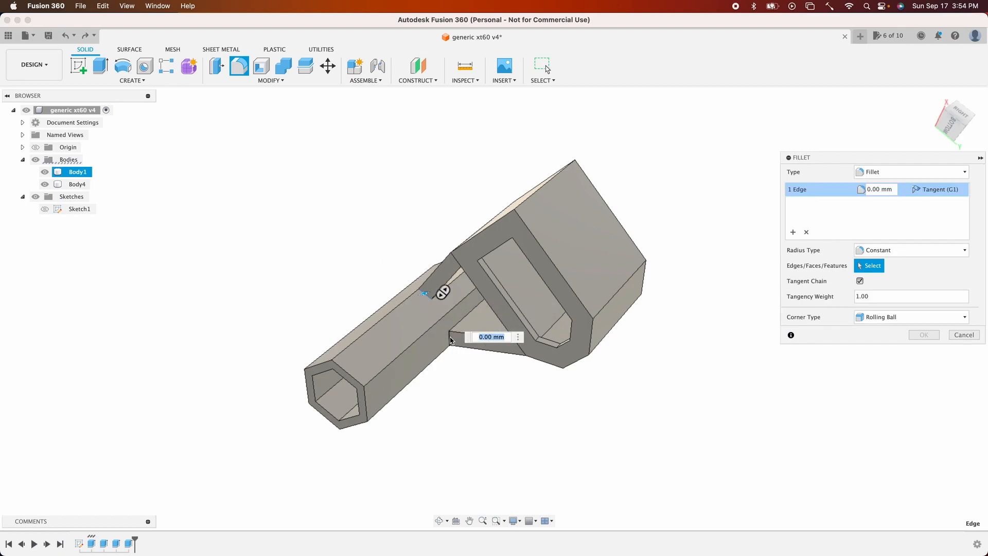
{"action": "scroll", "coordinate": [446, 340], "scroll_direction": "up", "scroll_amount": 10, "text": "shift"}
{"action": "left_click_drag", "start_coordinate": [443, 326], "coordinate": [461, 349]}
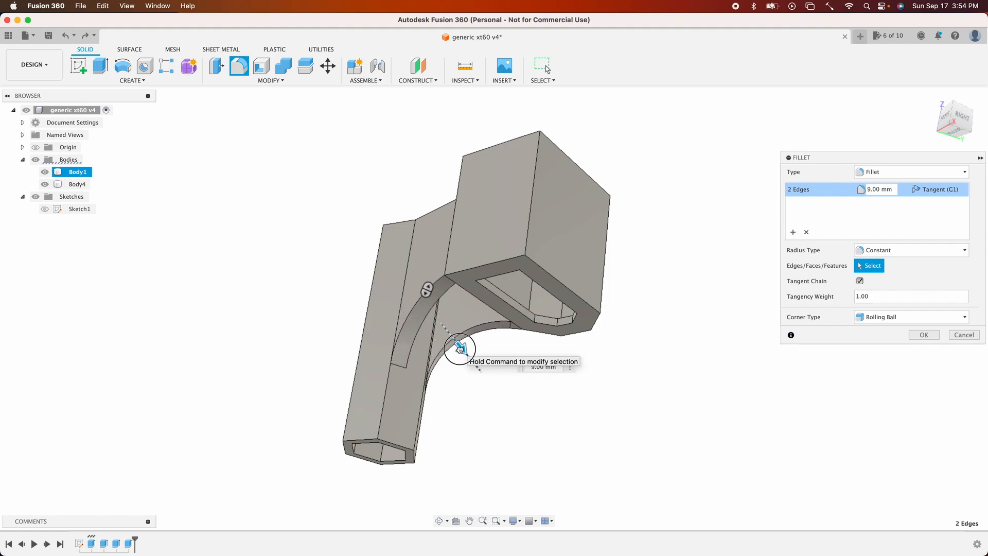
{"action": "key", "text": "Return"}
{"action": "scroll", "coordinate": [526, 409], "scroll_direction": "up", "scroll_amount": 10, "text": "shift"}
{"action": "scroll", "coordinate": [527, 409], "scroll_direction": "left", "scroll_amount": 3, "text": "shift"}
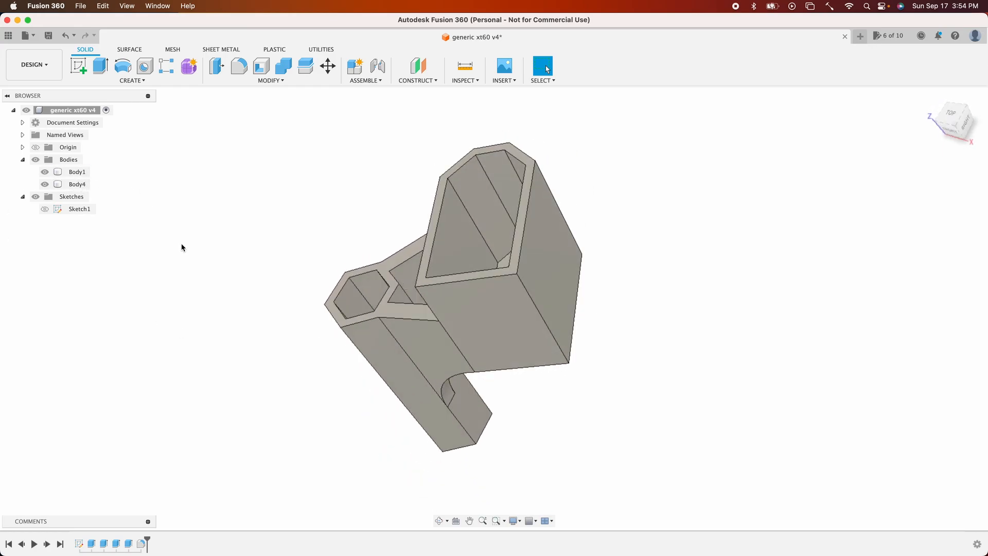
{"action": "scroll", "coordinate": [181, 247], "scroll_direction": "up", "scroll_amount": 15, "text": "shift"}
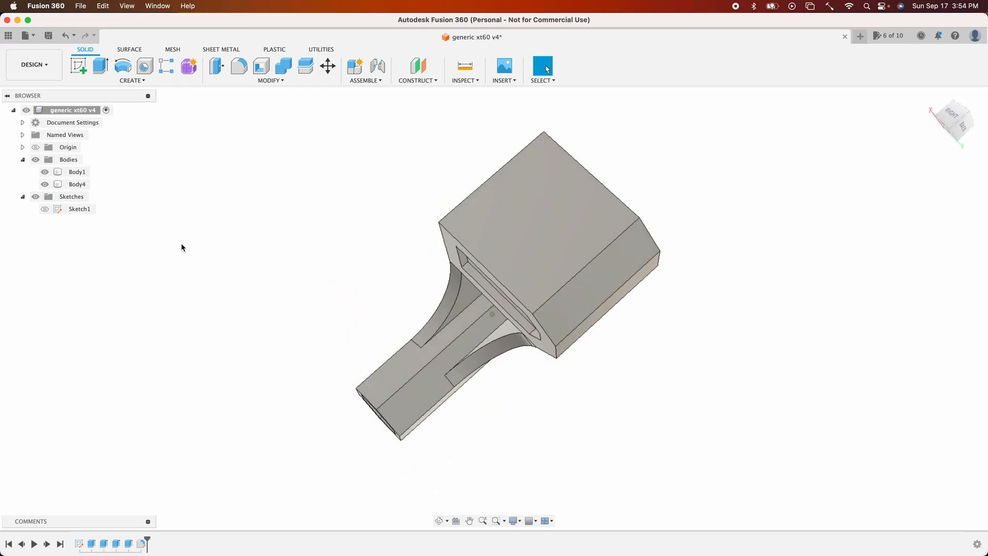
{"action": "scroll", "coordinate": [182, 248], "scroll_direction": "up", "scroll_amount": 10, "text": "shift"}
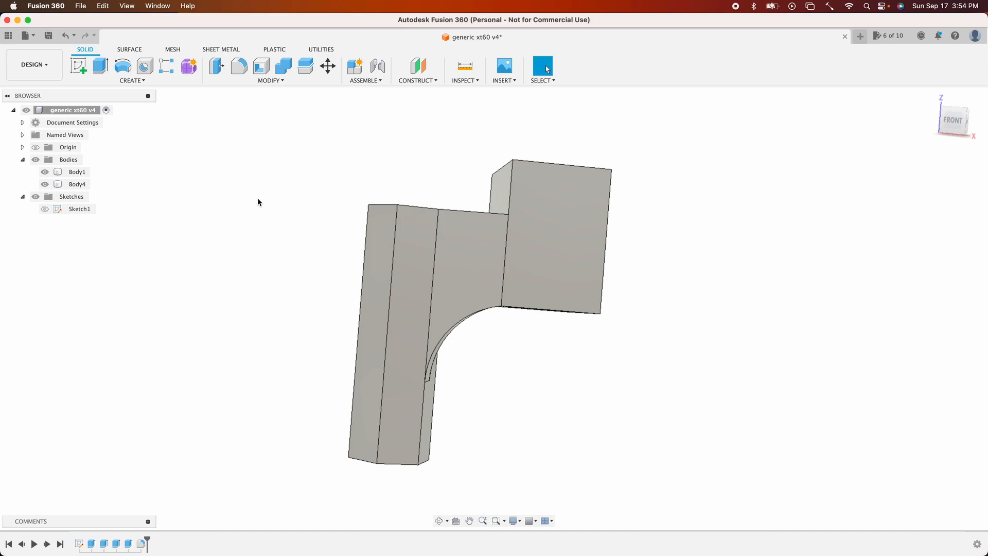
- Combine the holder body and the standoff body into one body with the Join operation, without creating a new component
{"action": "left_click", "coordinate": [283, 66]}
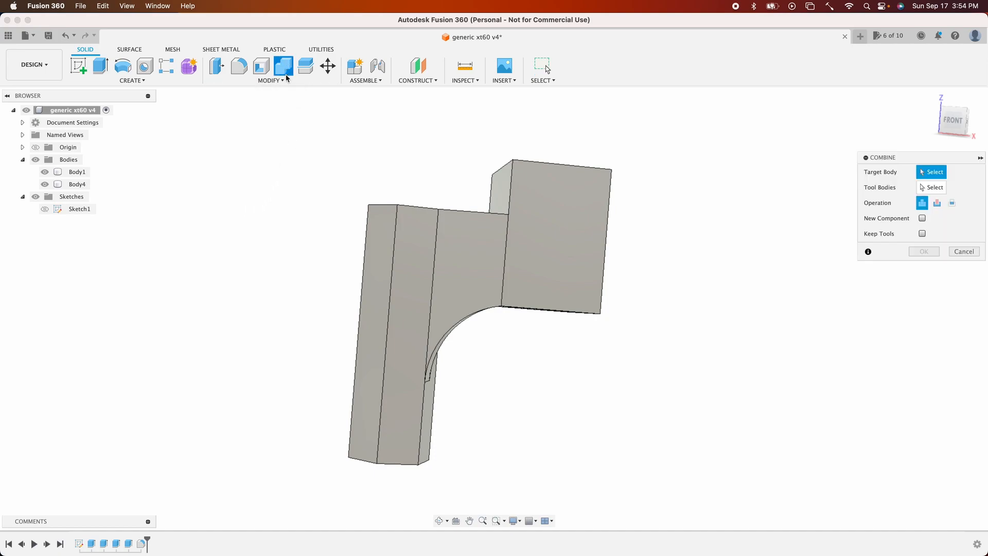
{"action": "left_click", "coordinate": [78, 173]}
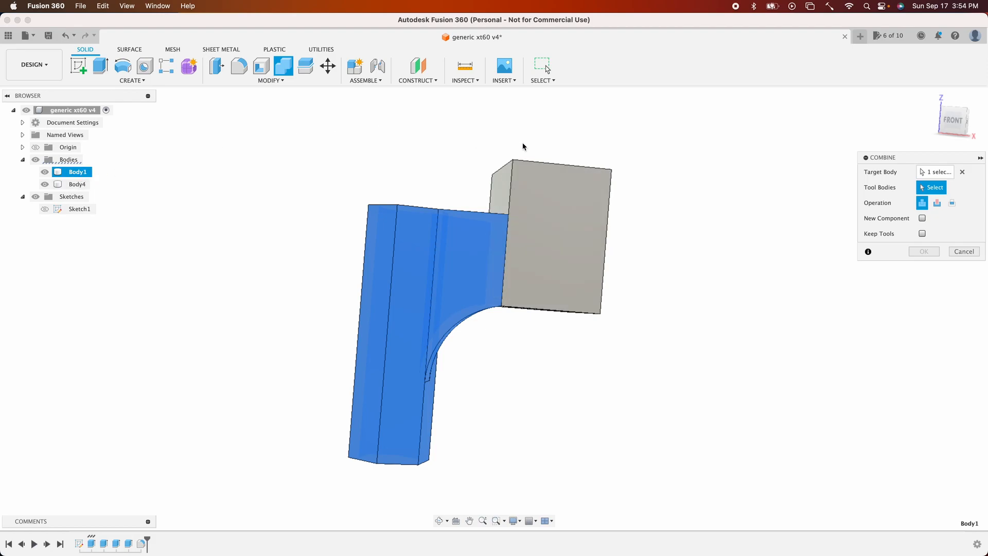
{"action": "left_click", "coordinate": [67, 185]}
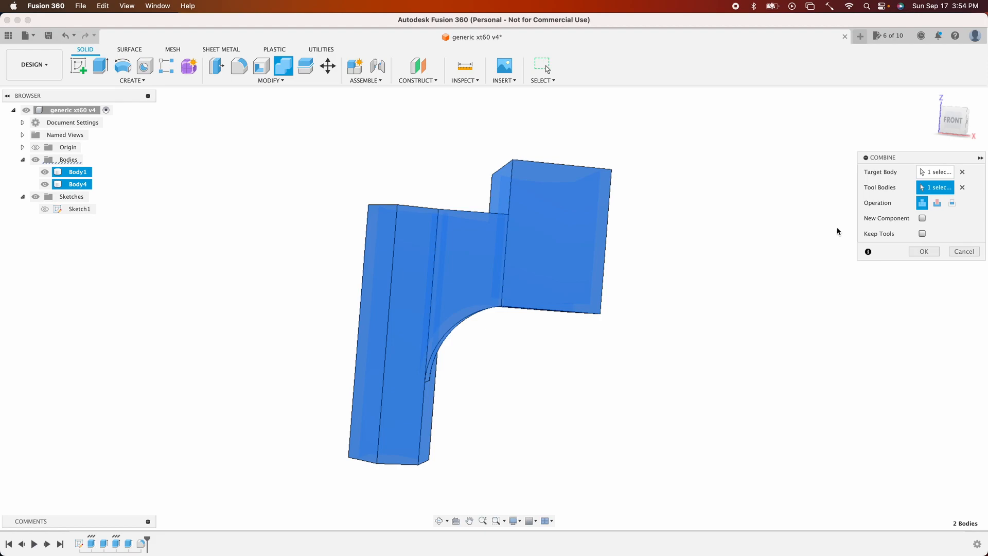
{"action": "left_click", "coordinate": [922, 218]}
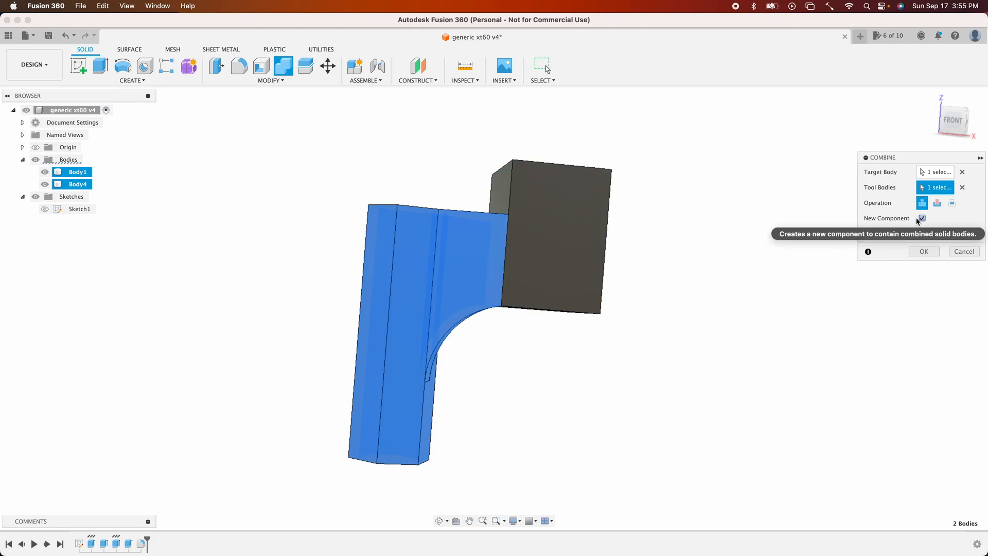
{"action": "left_click", "coordinate": [922, 219]}
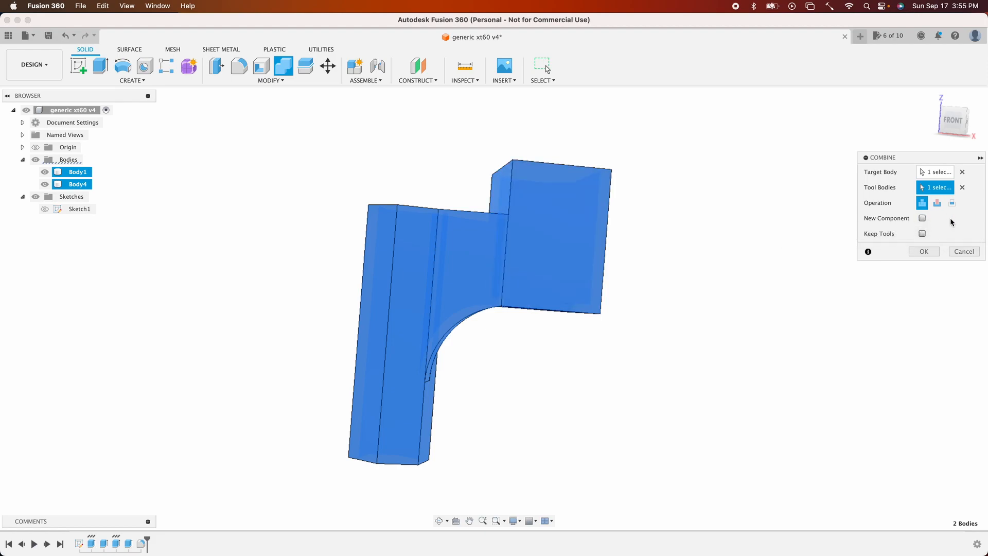
{"action": "left_click", "coordinate": [919, 252]}
{"action": "left_click", "coordinate": [921, 252]}
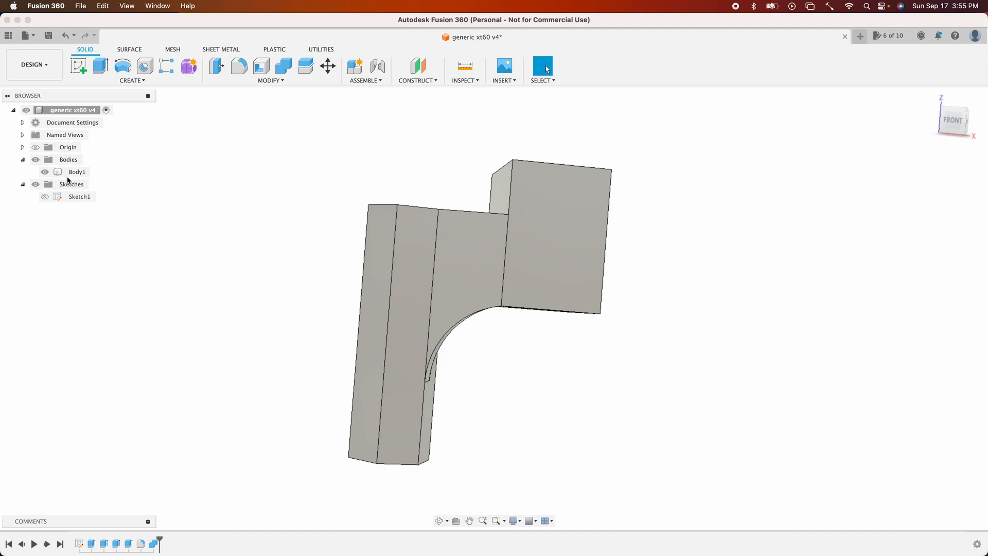
- Fillet the three inner edges where the spars meet the standoff and holder walls
{"action": "middle_click_drag", "start_coordinate": [452, 286], "coordinate": [666, 349], "text": "shift"}
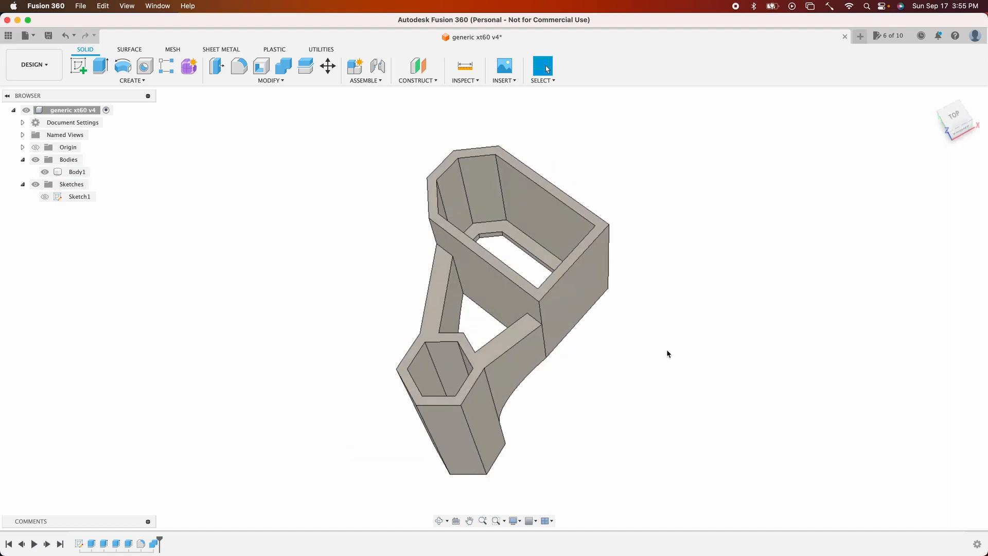
{"action": "left_click", "coordinate": [240, 67]}
{"action": "left_click", "coordinate": [460, 279]}
{"action": "middle_click_drag", "start_coordinate": [460, 279], "coordinate": [576, 308], "text": "shift"}
{"action": "left_click", "coordinate": [570, 304]}
{"action": "left_click", "coordinate": [473, 372]}
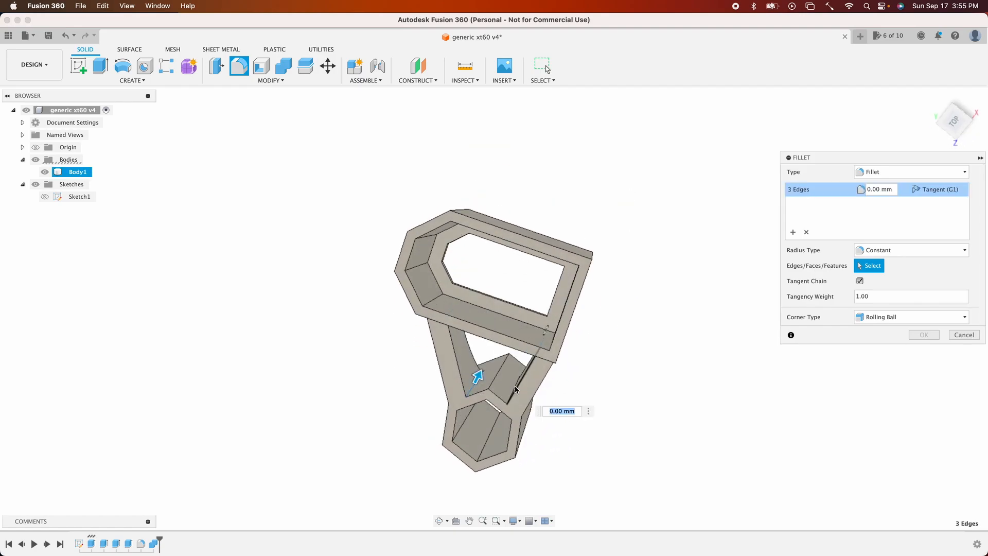
{"action": "middle_click_drag", "start_coordinate": [520, 380], "coordinate": [527, 385], "text": "shift"}
{"action": "left_click", "coordinate": [527, 385]}
{"action": "left_click_drag", "start_coordinate": [521, 378], "coordinate": [520, 370]}
{"action": "middle_click_drag", "start_coordinate": [519, 370], "coordinate": [517, 371], "text": "shift"}
{"action": "key", "text": "Return"}
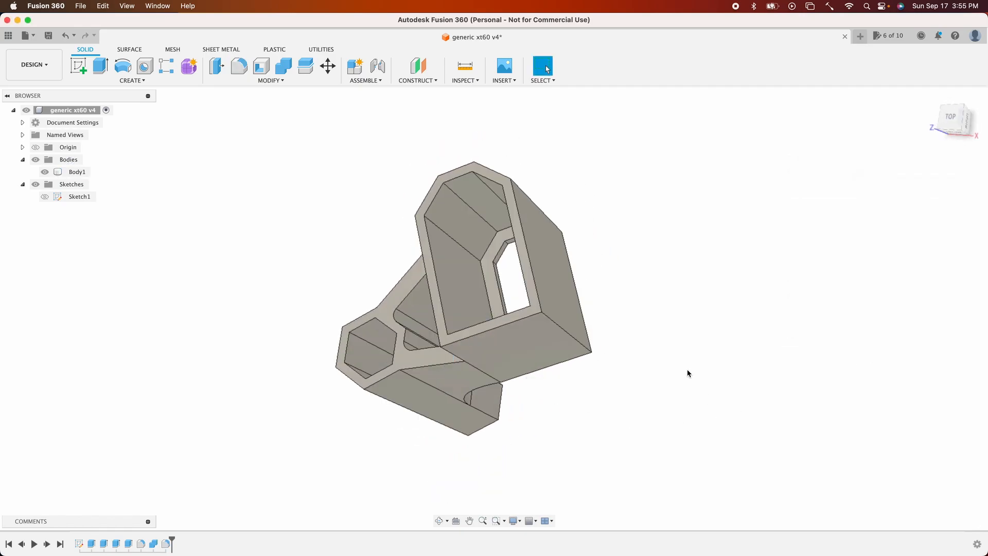
{"action": "left_click", "coordinate": [930, 94]}
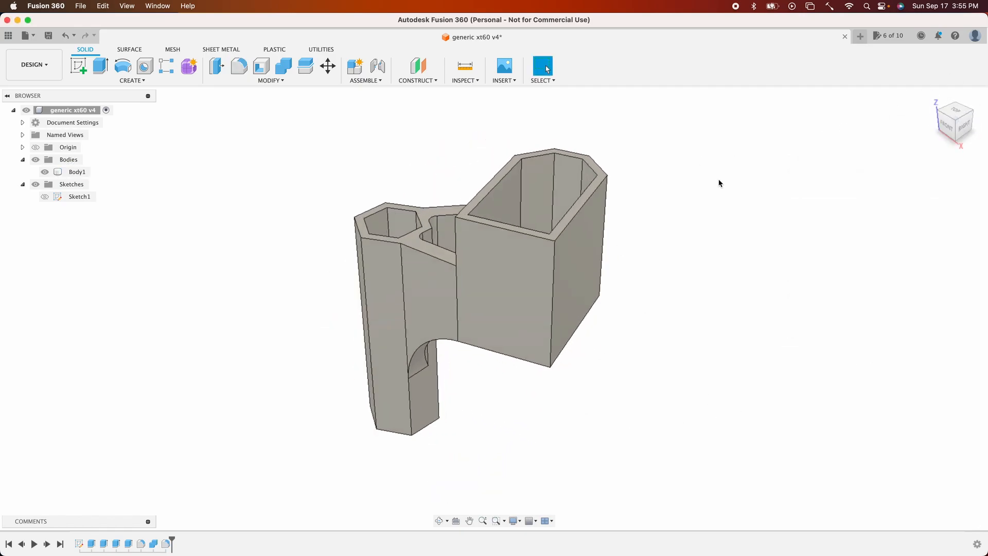
{"action": "scroll", "coordinate": [719, 184], "scroll_direction": "up", "scroll_amount": 10, "text": "shift"}
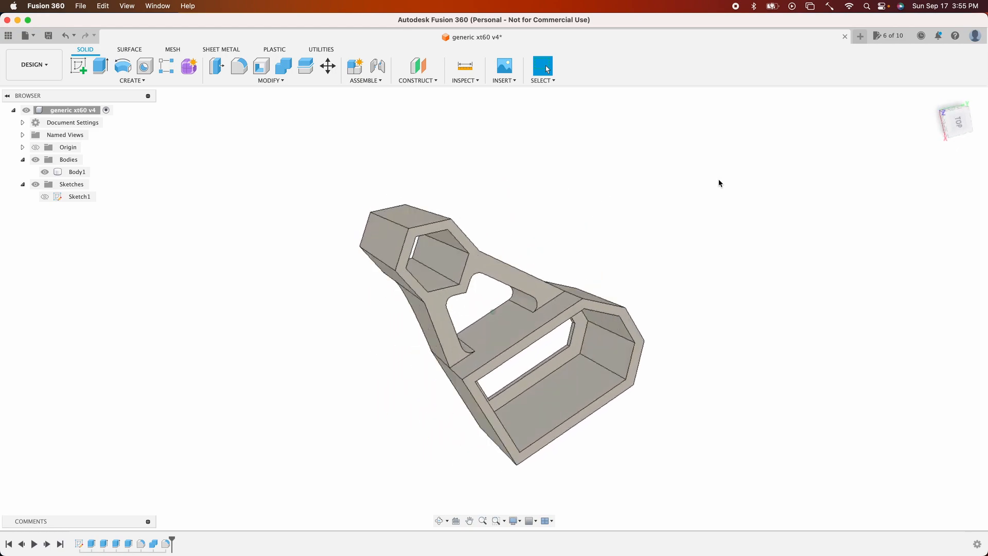
{"action": "scroll", "coordinate": [719, 183], "scroll_direction": "up", "scroll_amount": 10, "text": "shift"}
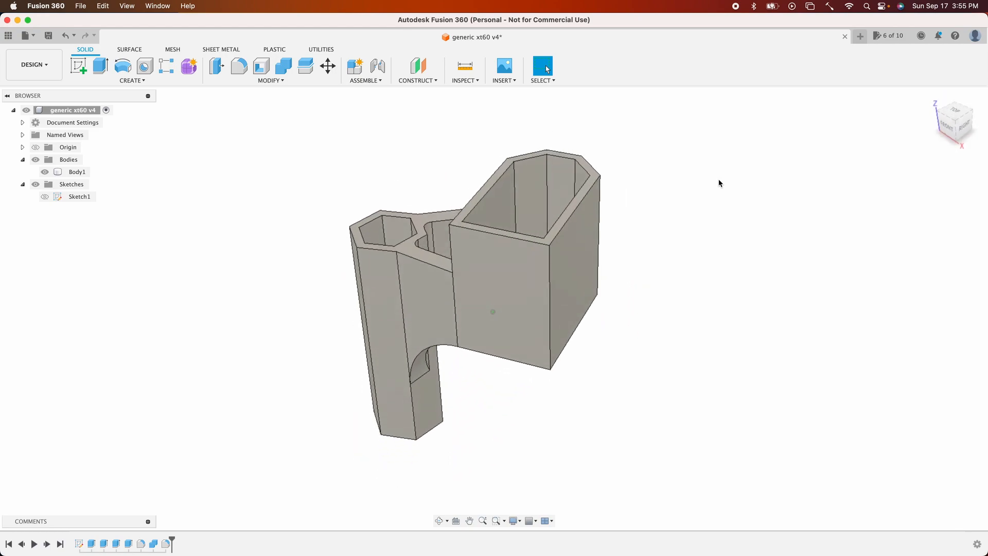
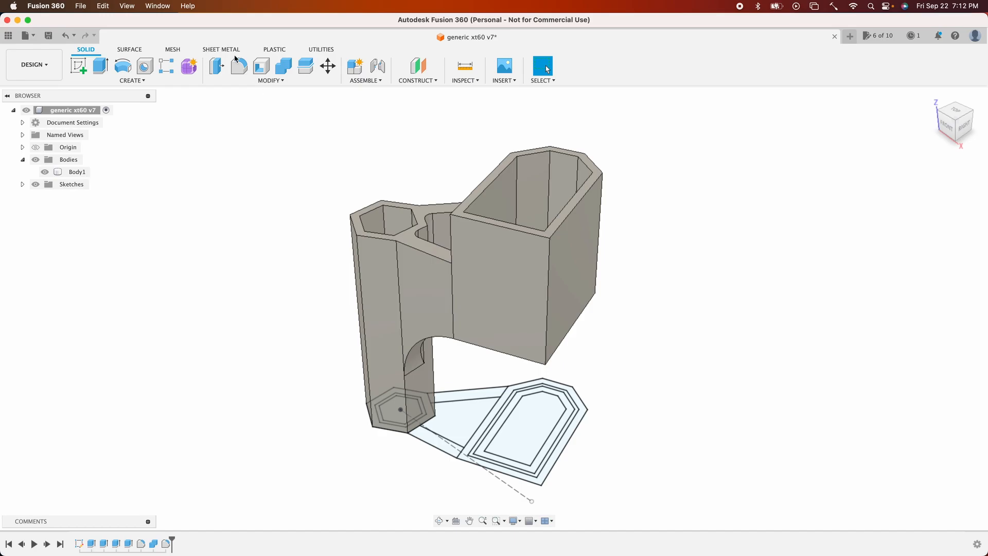
- Open the model parameters and set the margin parameter to 0.1 mm
{"action": "left_click", "coordinate": [263, 81]}
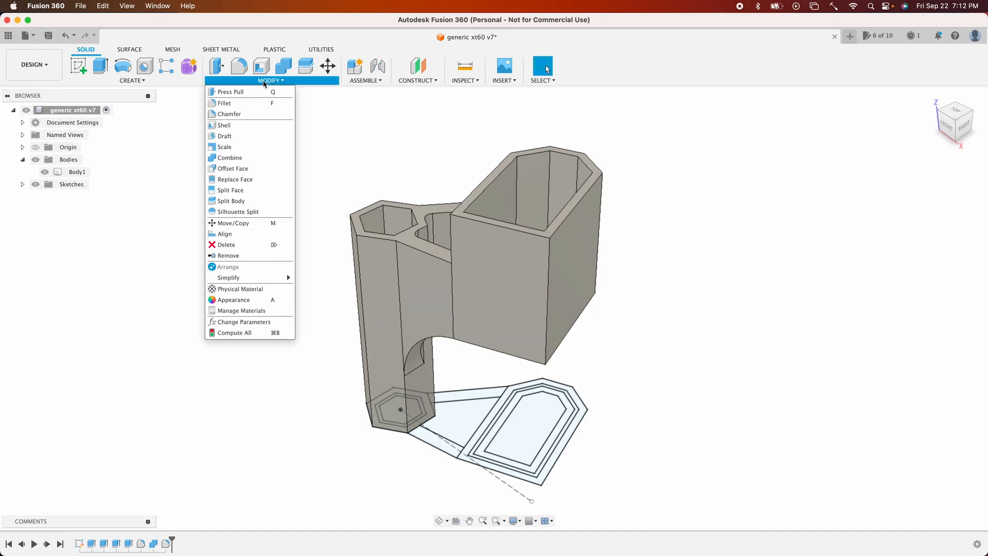
{"action": "left_click", "coordinate": [259, 321]}
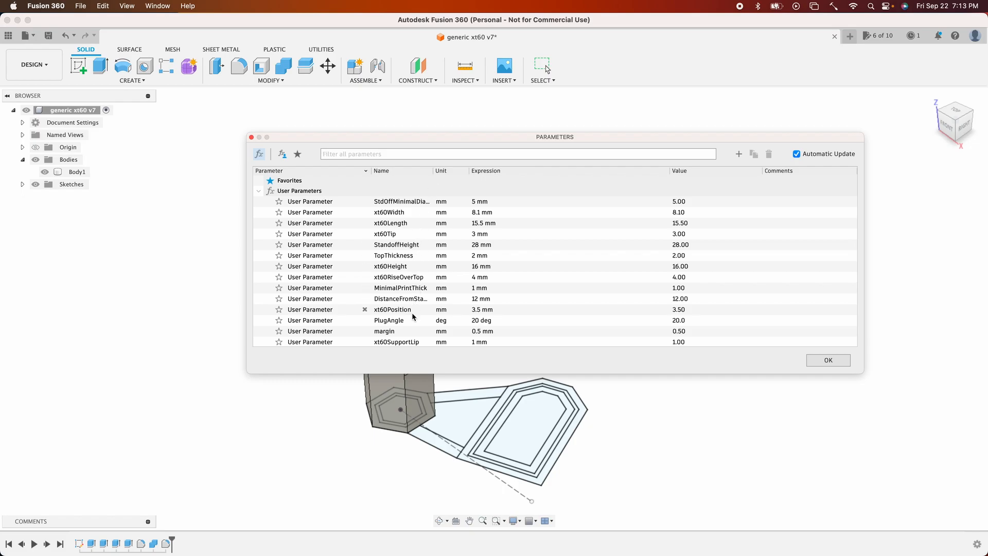
{"action": "double_click", "coordinate": [412, 332]}
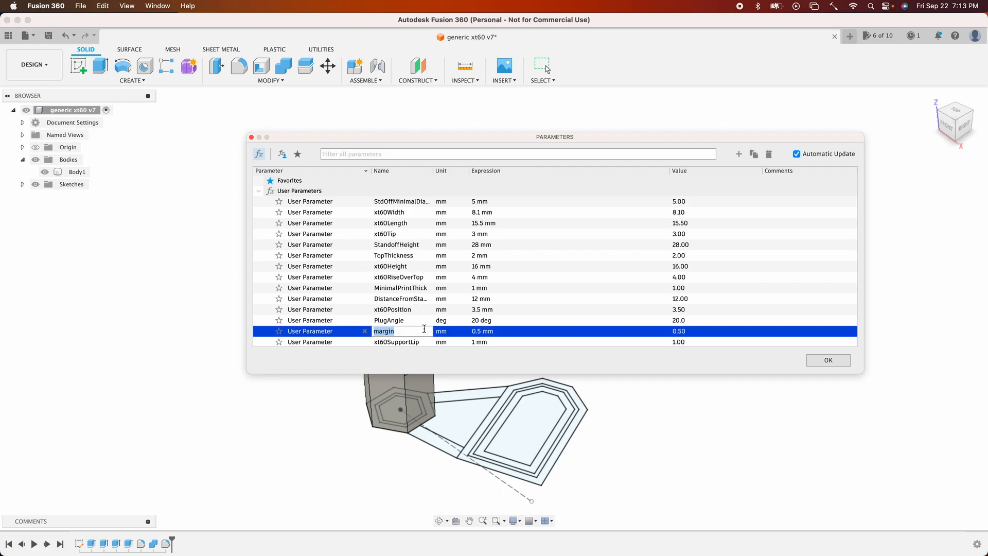
{"action": "left_click", "coordinate": [481, 331]}
{"action": "left_click", "coordinate": [479, 331]}
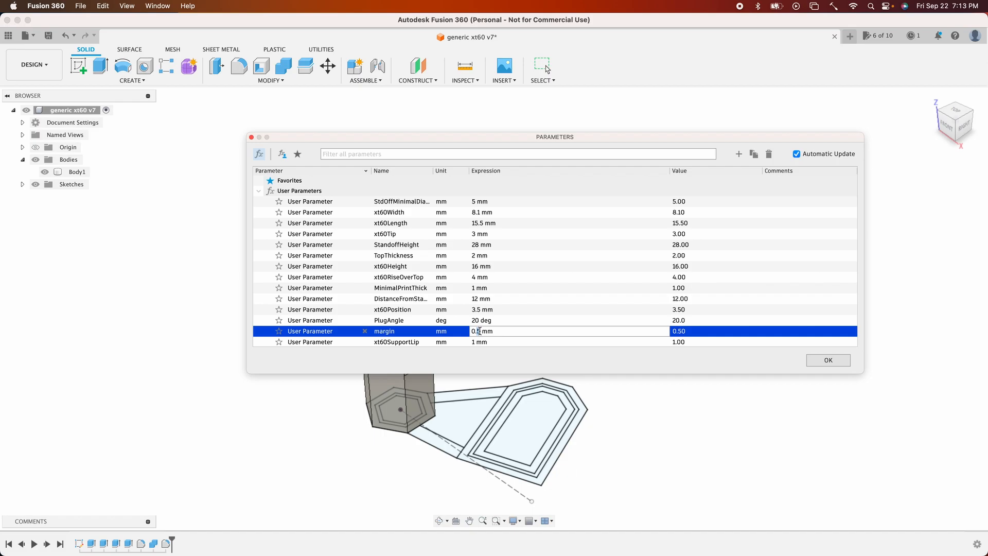
{"action": "key", "text": "BackSpace"}
{"action": "type", "text": "1"}
{"action": "key", "text": "Return"}
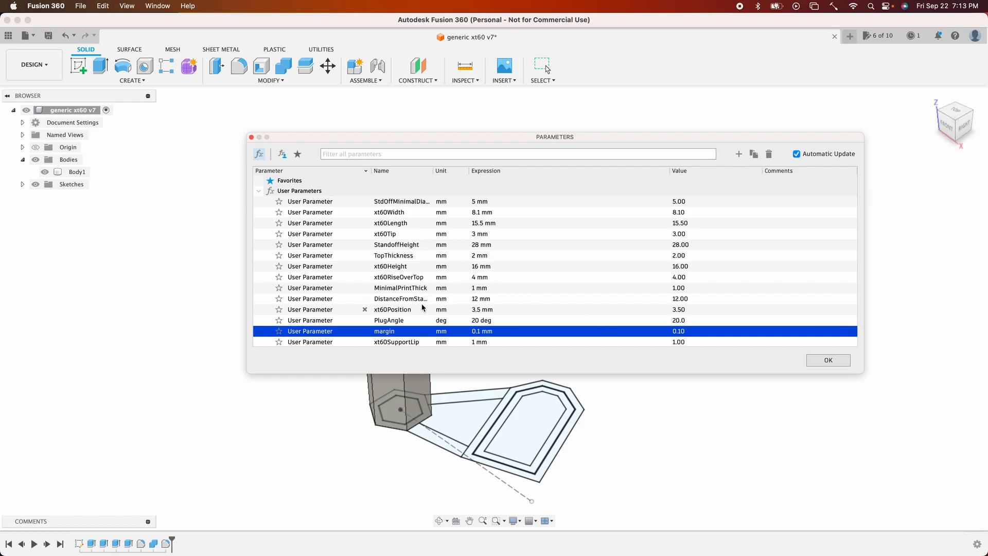
- Set the distance-from-standoff parameter to 10 mm and close the parameters dialog
{"action": "double_click", "coordinate": [478, 299]}
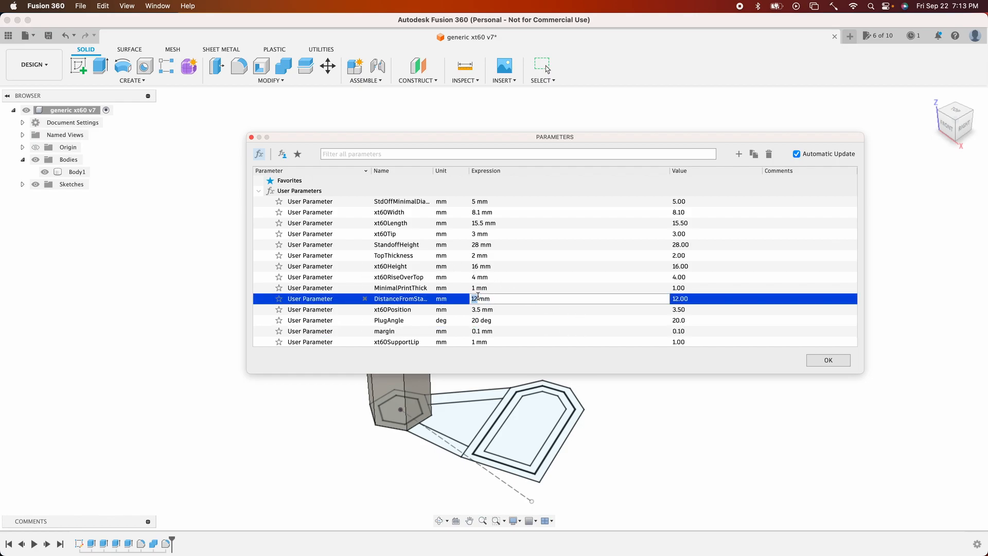
{"action": "key", "text": "Left"}
{"action": "key", "text": "BackSpace"}
{"action": "key", "text": "BackSpace"}
{"action": "type", "text": "9"}
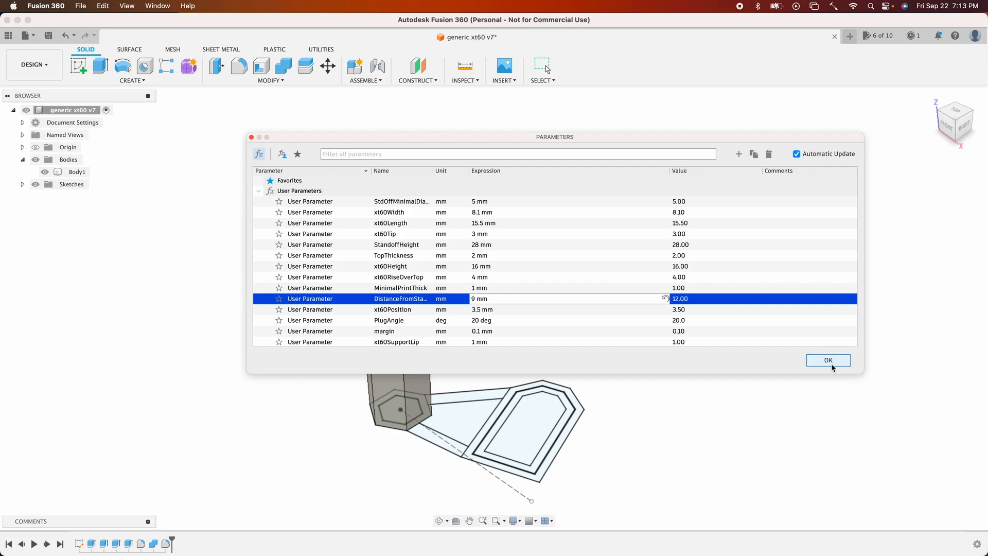
{"action": "key", "text": "BackSpace"}
{"action": "type", "text": "10"}
{"action": "left_click", "coordinate": [827, 361]}
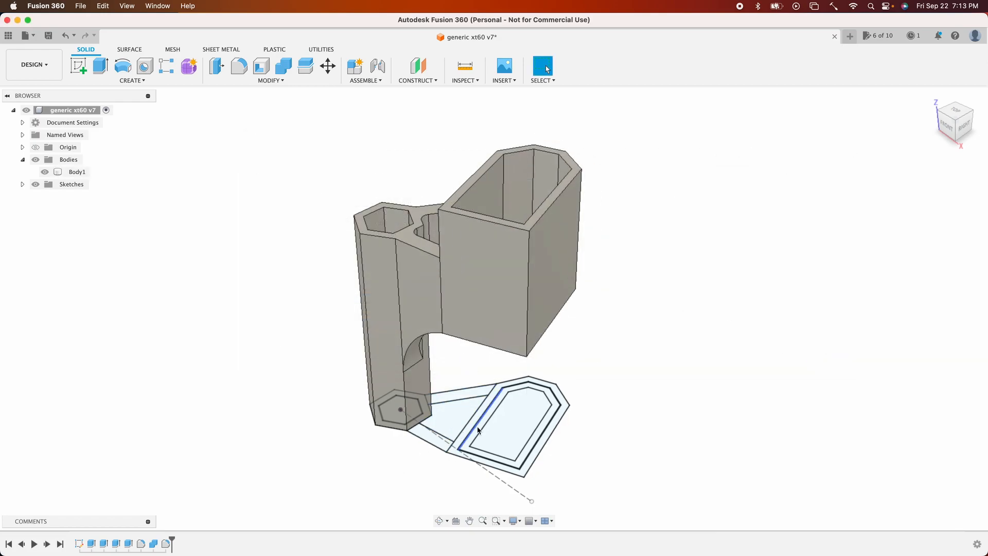
{"action": "left_click", "coordinate": [406, 304]}
{"action": "key", "text": "Escape"}
{"action": "right_click", "coordinate": [643, 317]}
{"action": "key", "text": "Escape"}
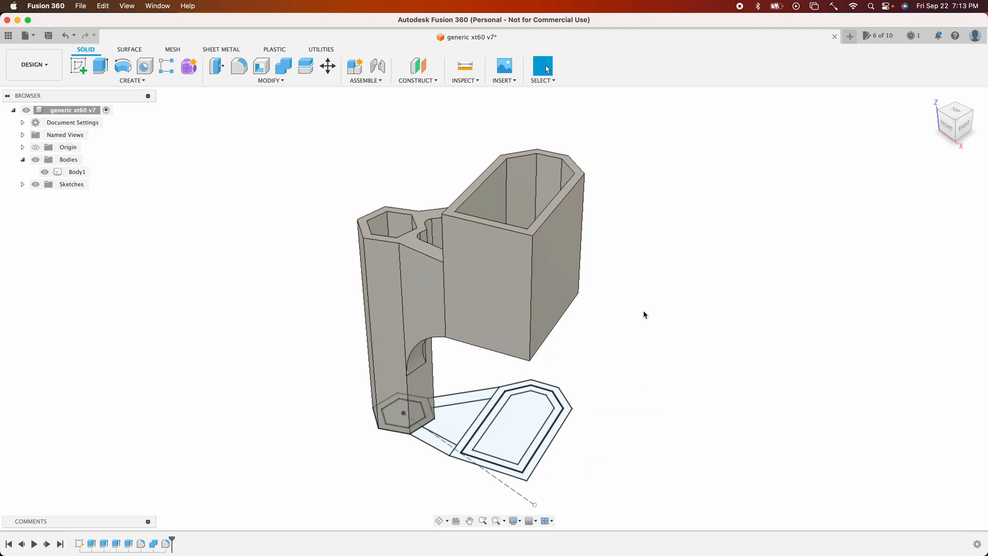